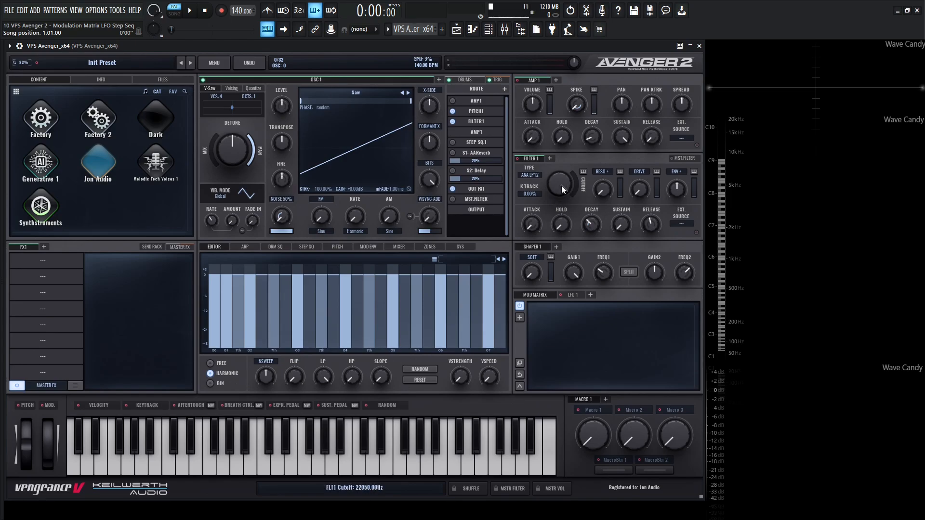
Lower the filter 1 cutoff to about 967 Hz and try assigning LFO 1 directly to the cutoff
drag(562, 186, 562, 227)
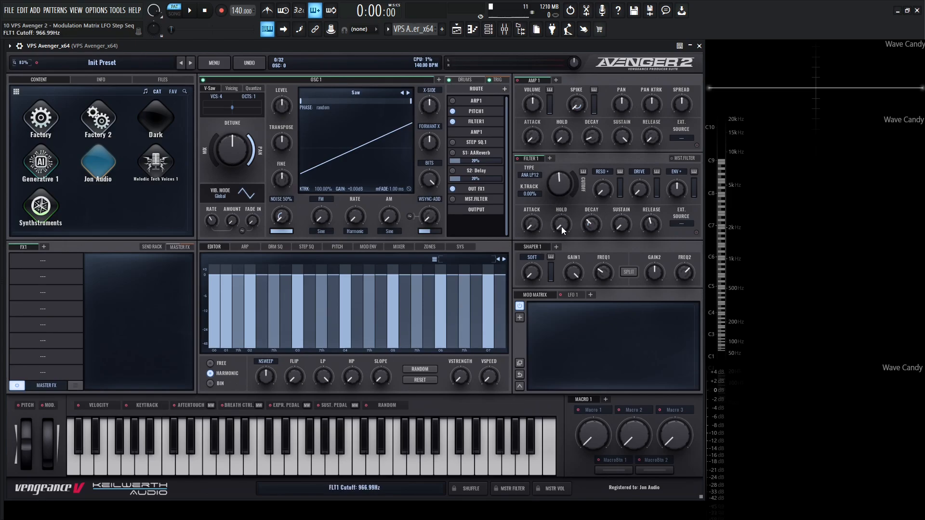
click(568, 295)
drag(566, 294, 559, 189)
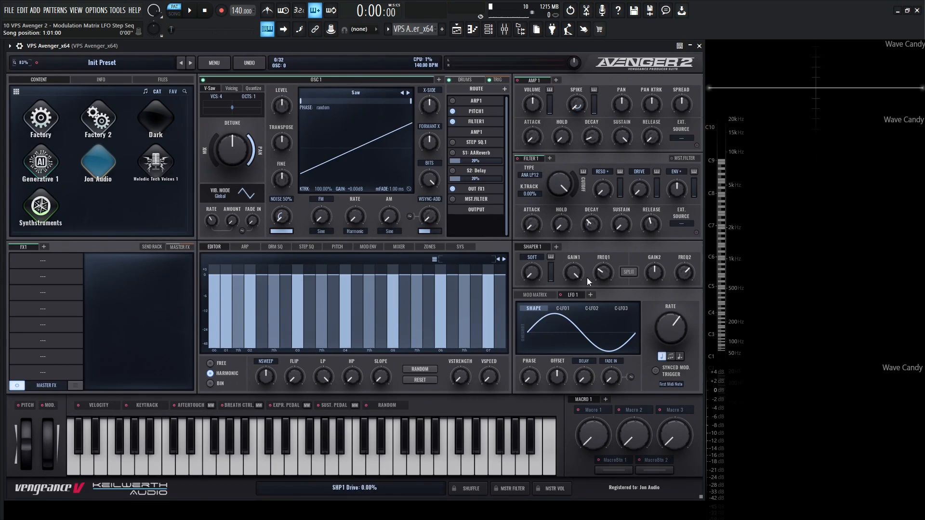
Add LFO 1 as a new modulation source in the modulation matrix
click(539, 293)
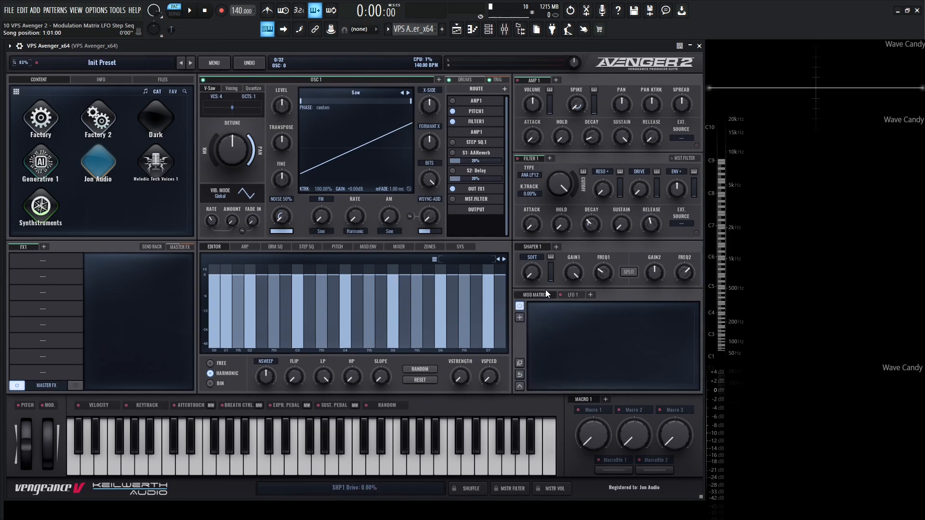
click(520, 317)
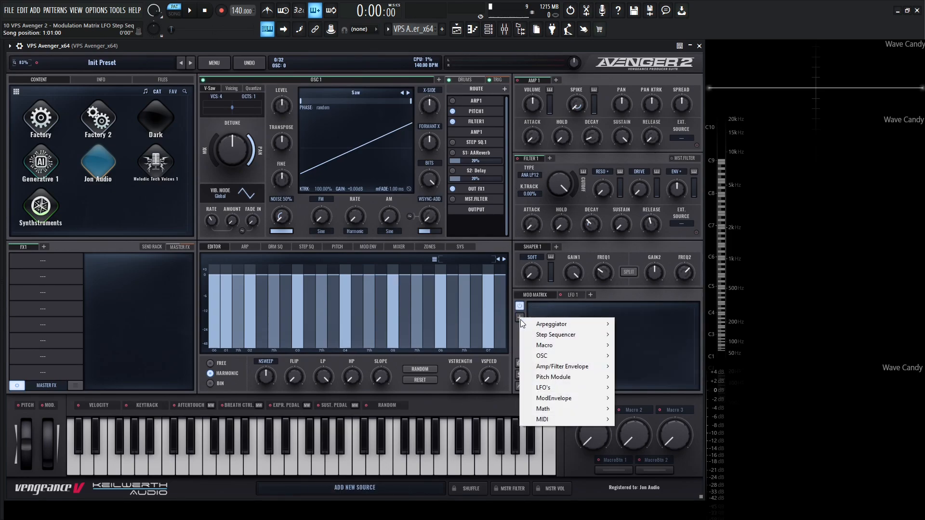
mouse_move(548, 389)
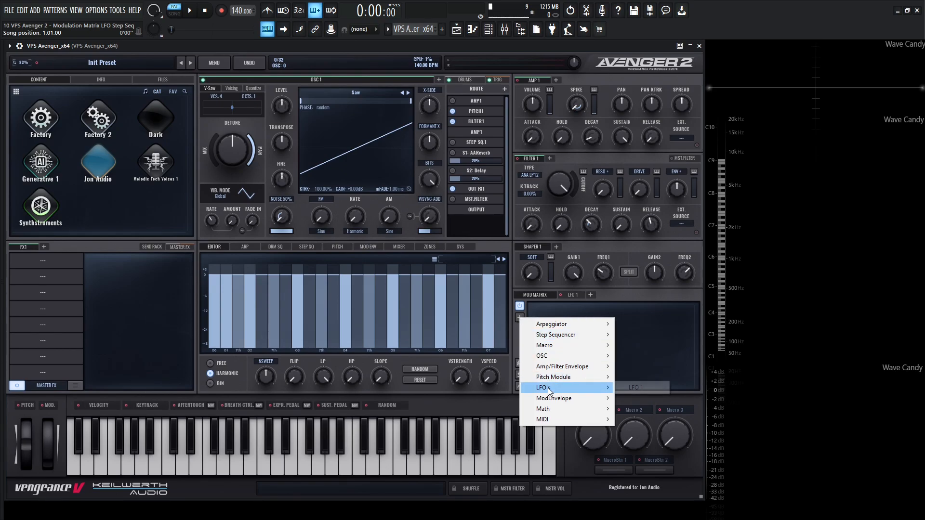
click(629, 388)
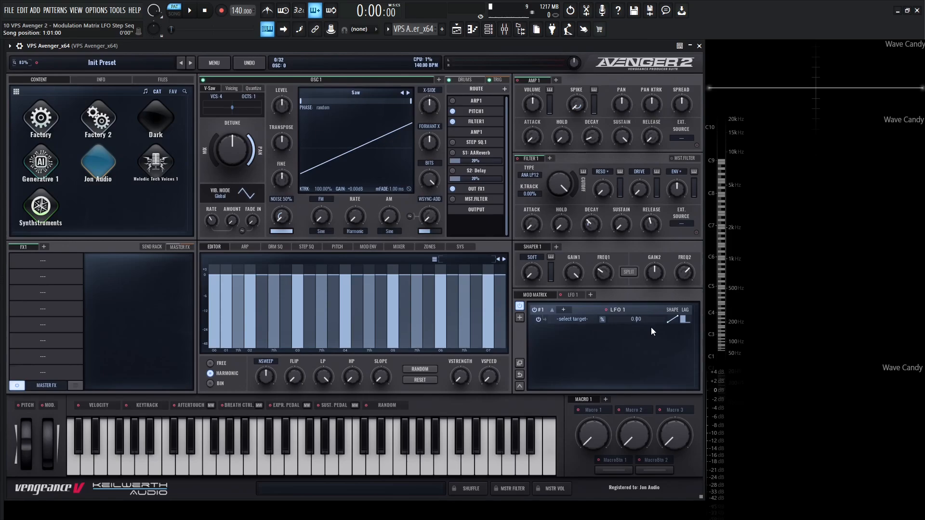
Lower the filter 1 cutoff to about 1057 Hz and target FLT1 Cutoff from the LFO 1 source with an amount of about 19
drag(560, 185, 565, 224)
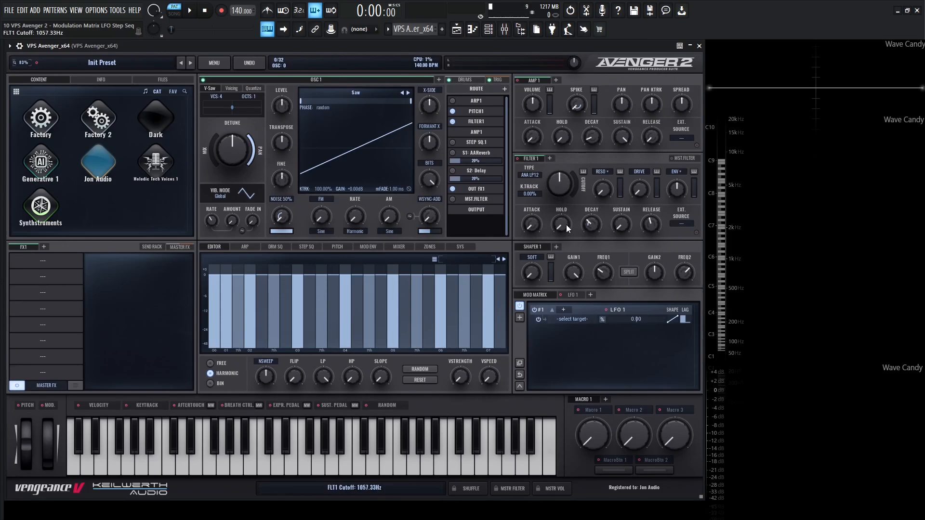
click(577, 319)
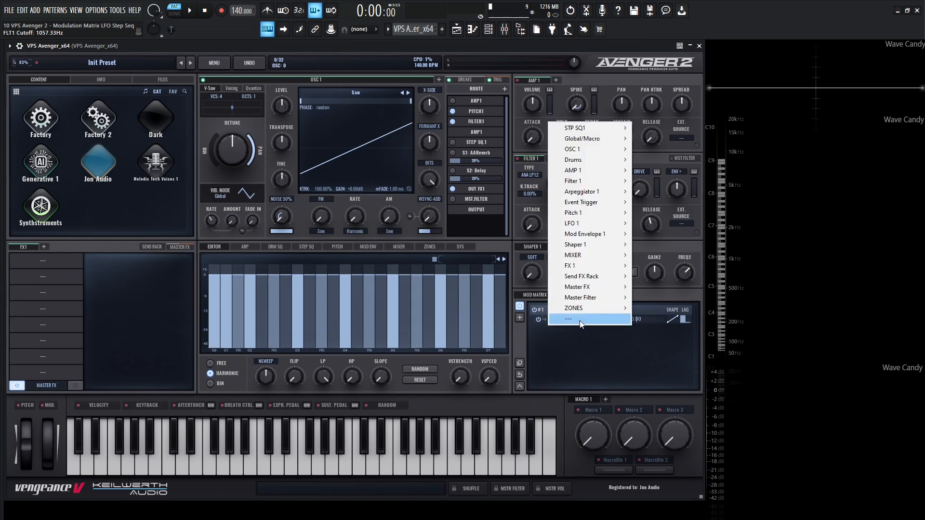
mouse_move(571, 183)
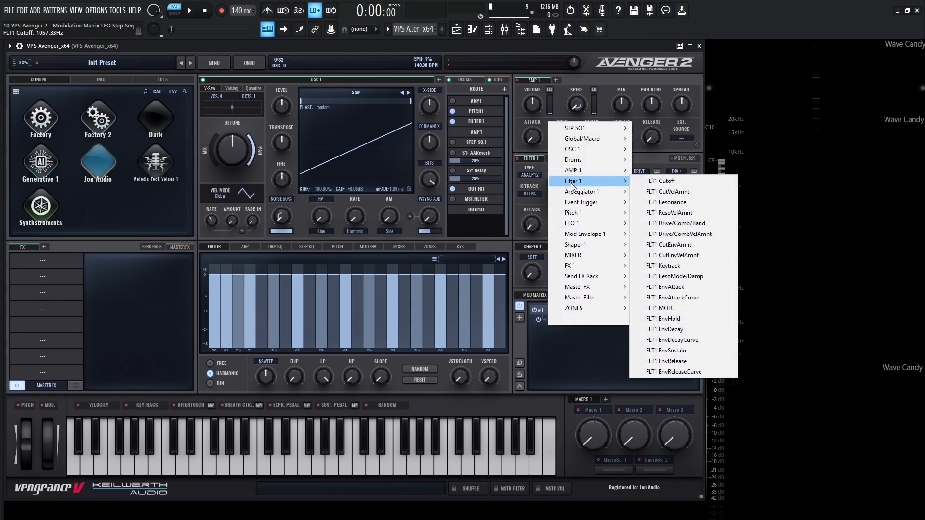
click(694, 181)
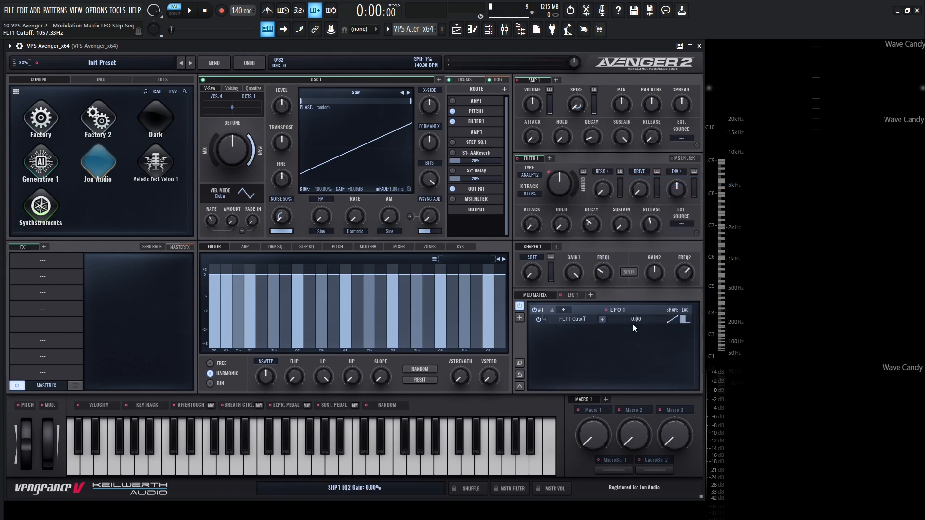
scroll(639, 320, up, 8)
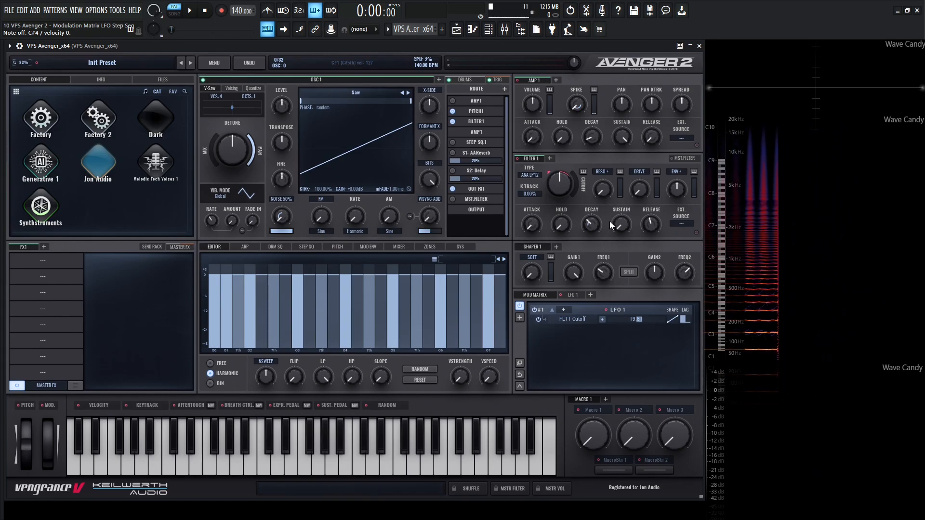
drag(568, 295, 603, 194)
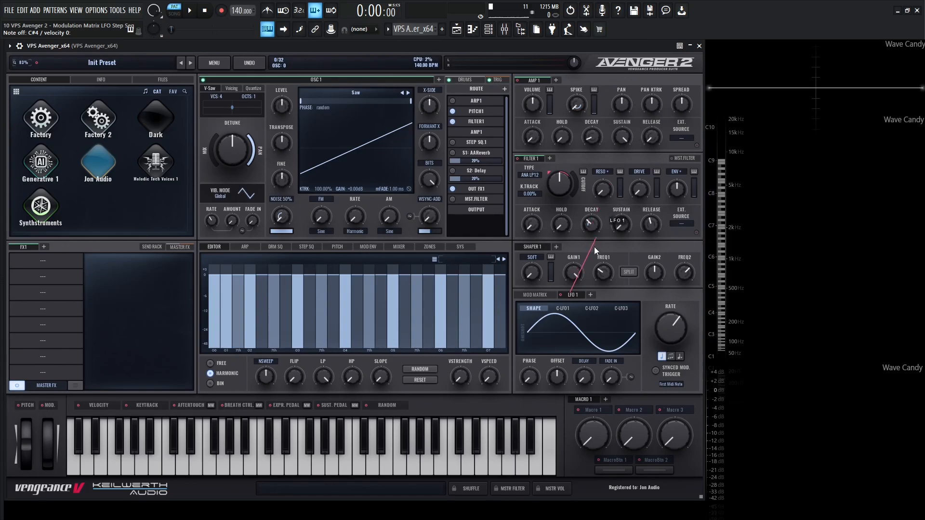
click(539, 293)
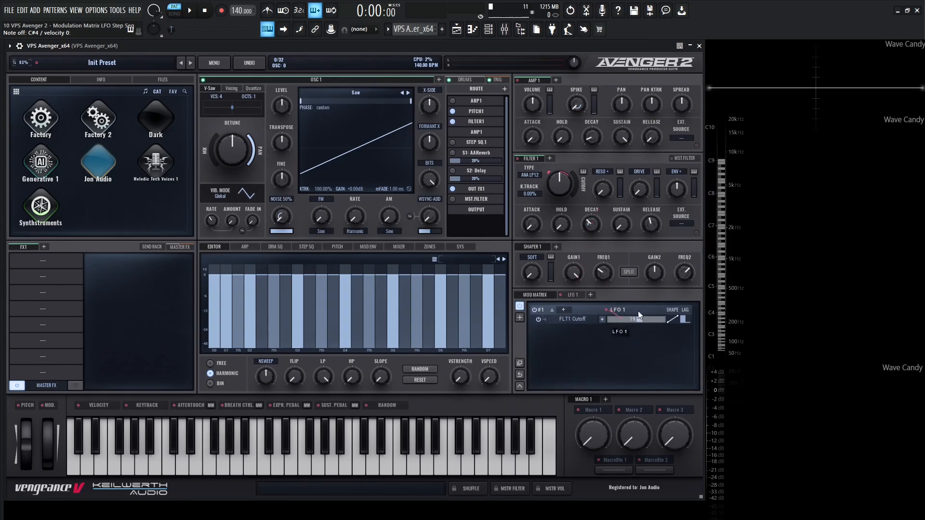
drag(637, 312, 608, 307)
Add FLT1 Resonance as a second target of the LFO 1 source and set its modulation amount to about 42
click(564, 309)
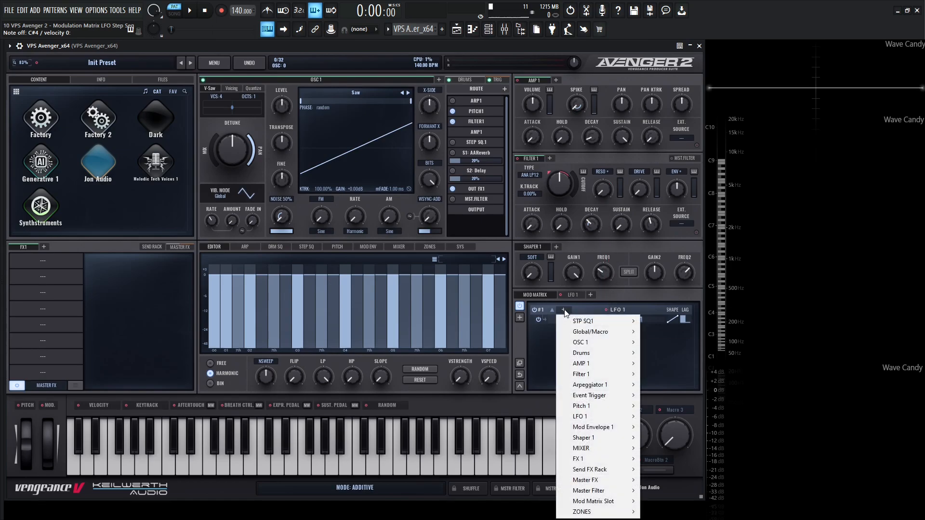
mouse_move(590, 373)
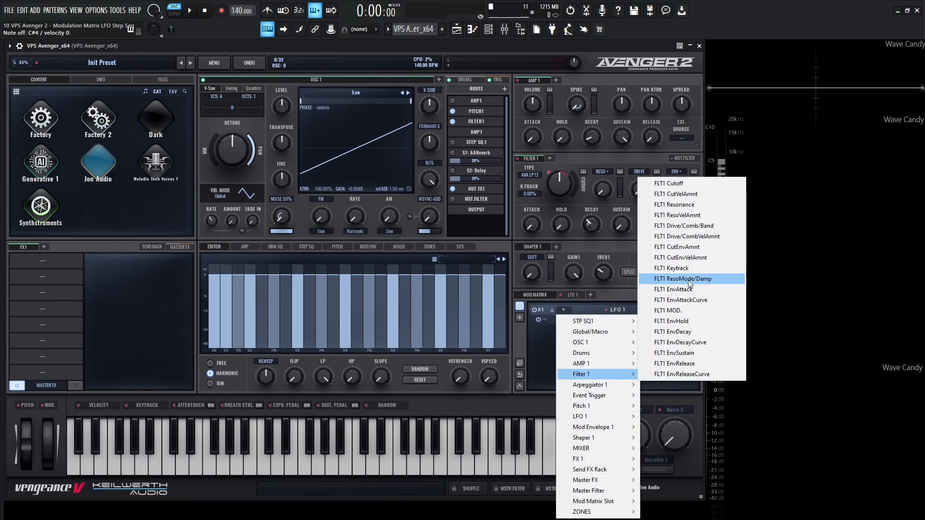
click(674, 204)
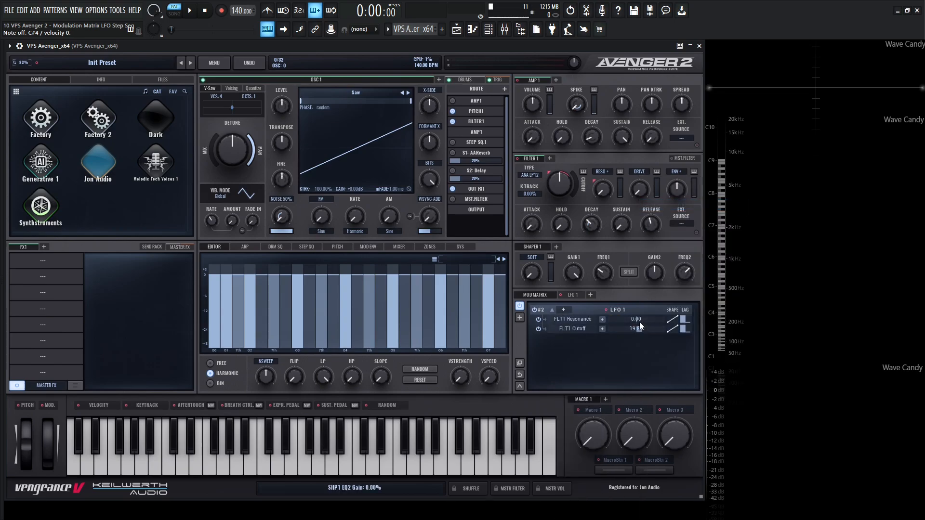
drag(641, 319, 642, 319)
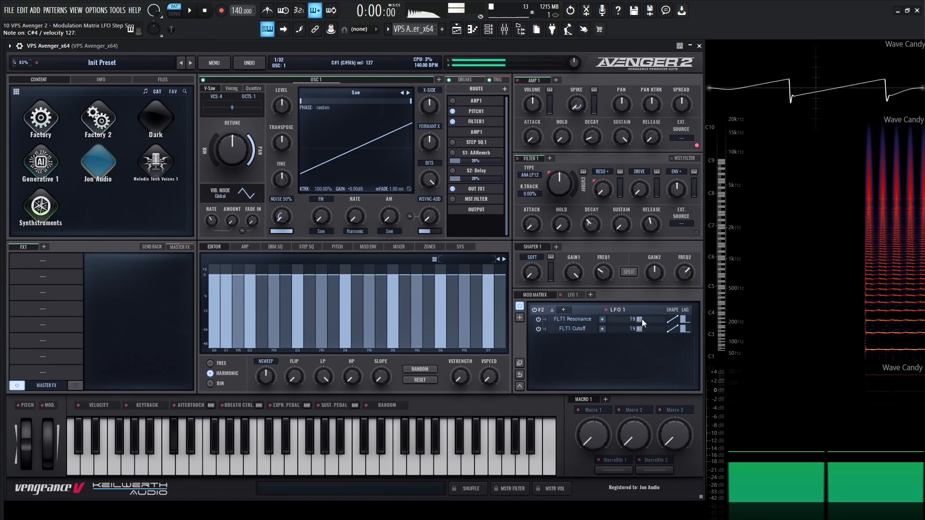
drag(642, 319, 638, 339)
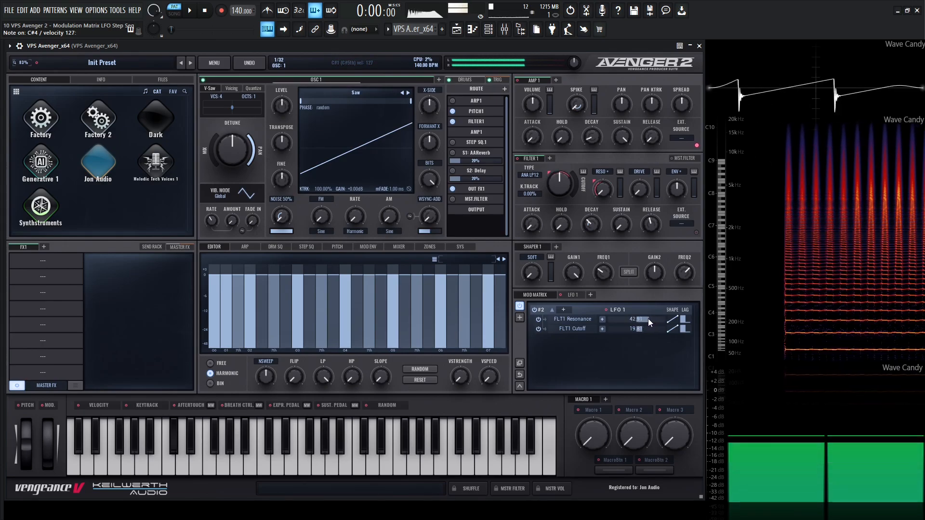
Bypass and re-enable the FLT1 Resonance slot, the FLT1 Cutoff slot and the whole LFO 1 source to compare the sound
click(538, 320)
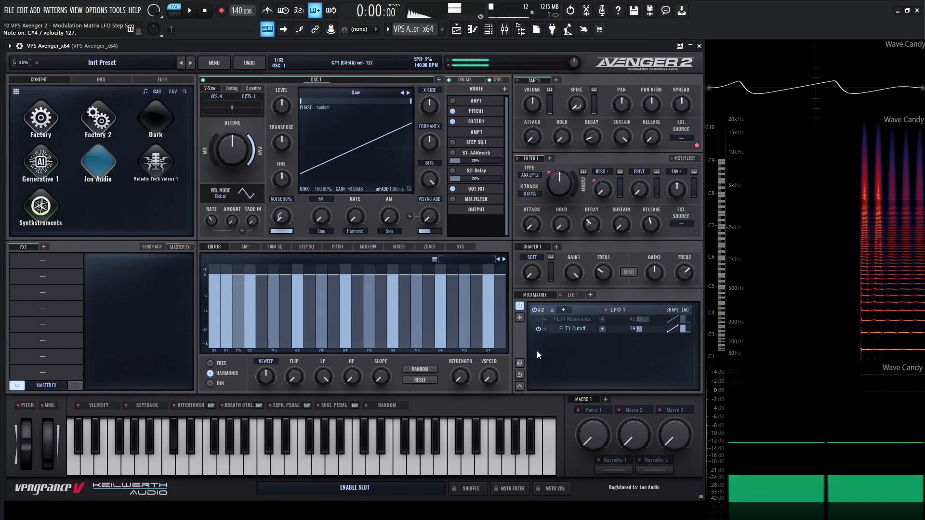
click(539, 320)
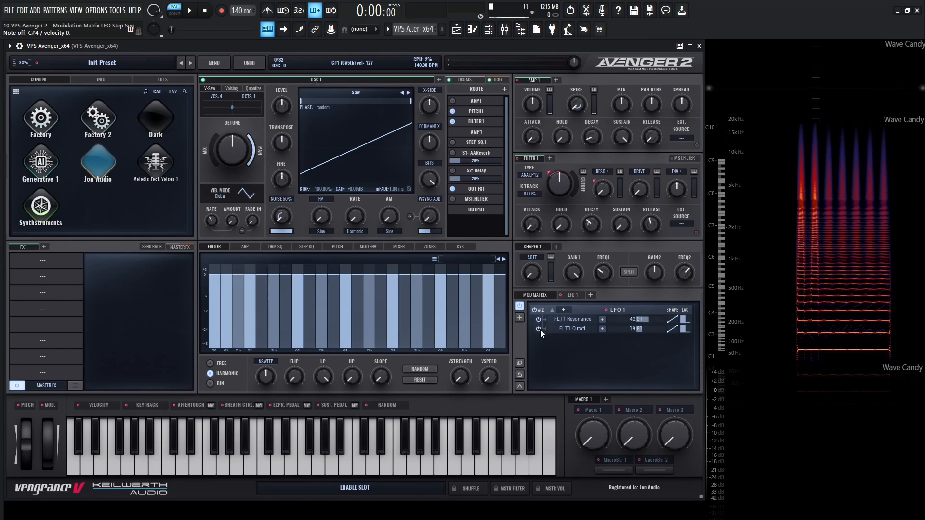
click(538, 329)
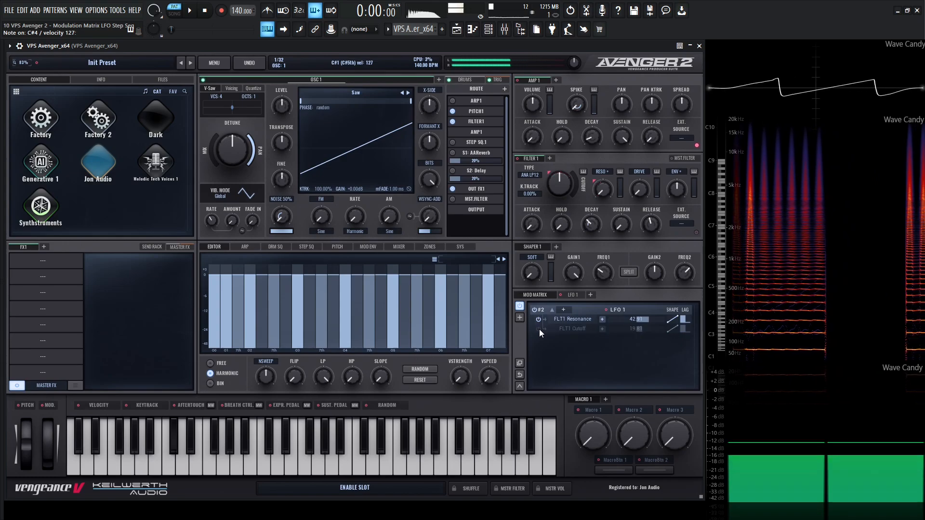
click(539, 328)
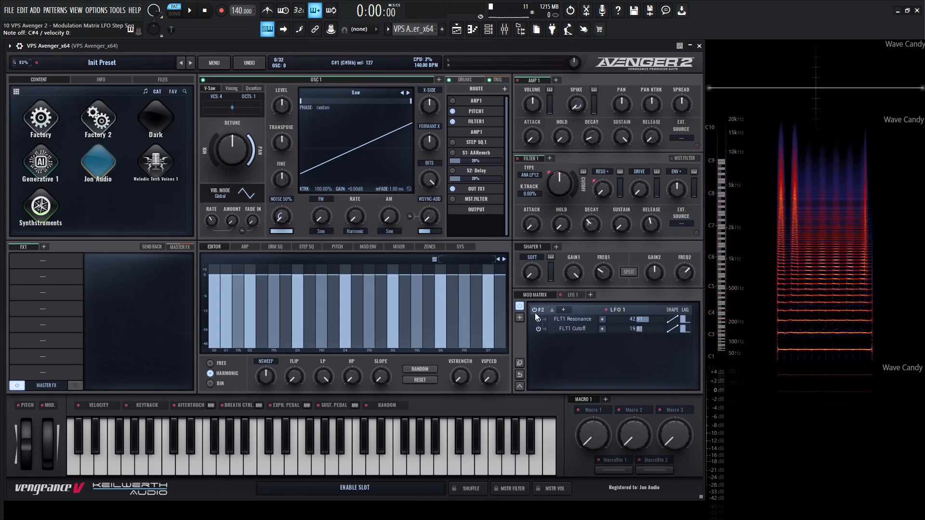
click(533, 310)
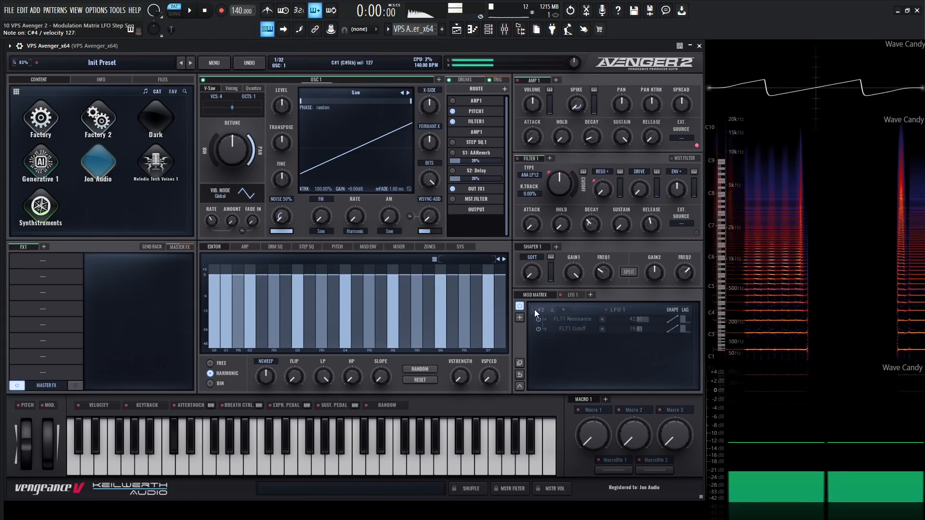
click(534, 309)
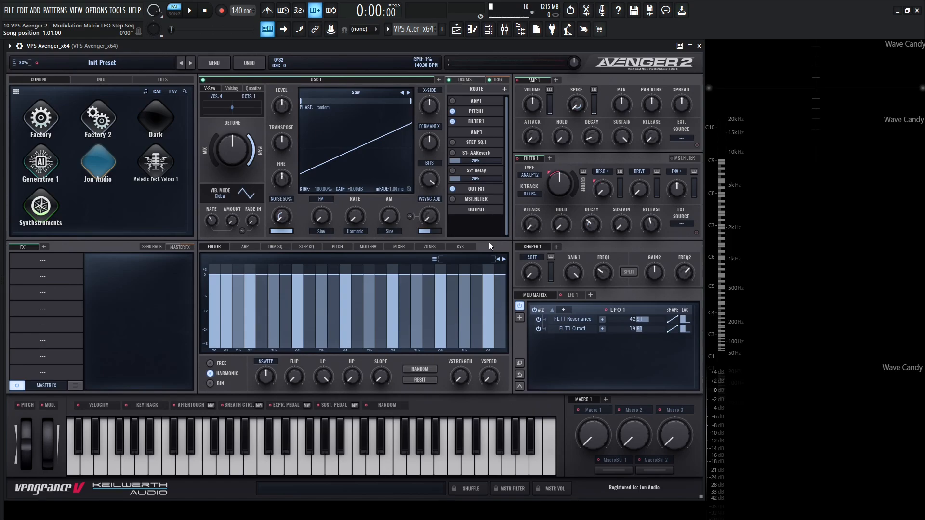
Replace the matrix source LFO 1 with Macro 1 and raise the Macro 1 knob slightly to audition the modulation
click(621, 310)
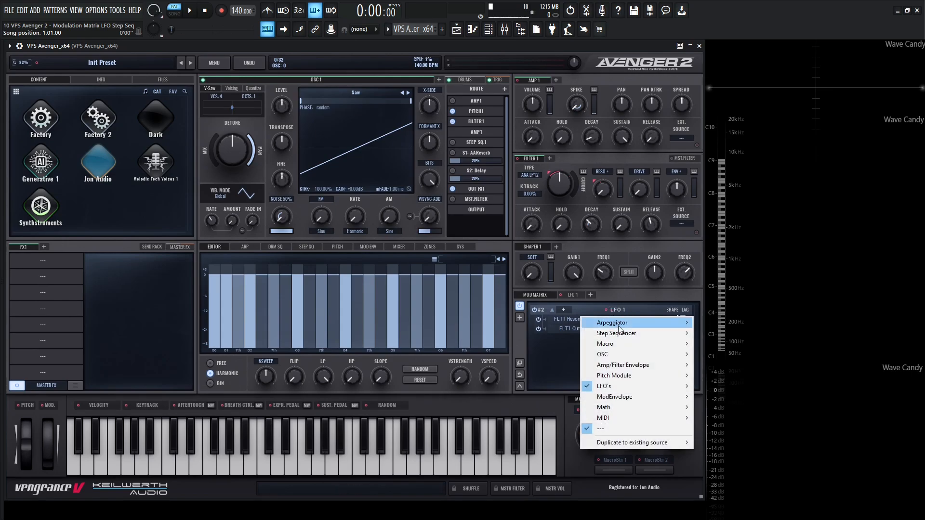
mouse_move(597, 344)
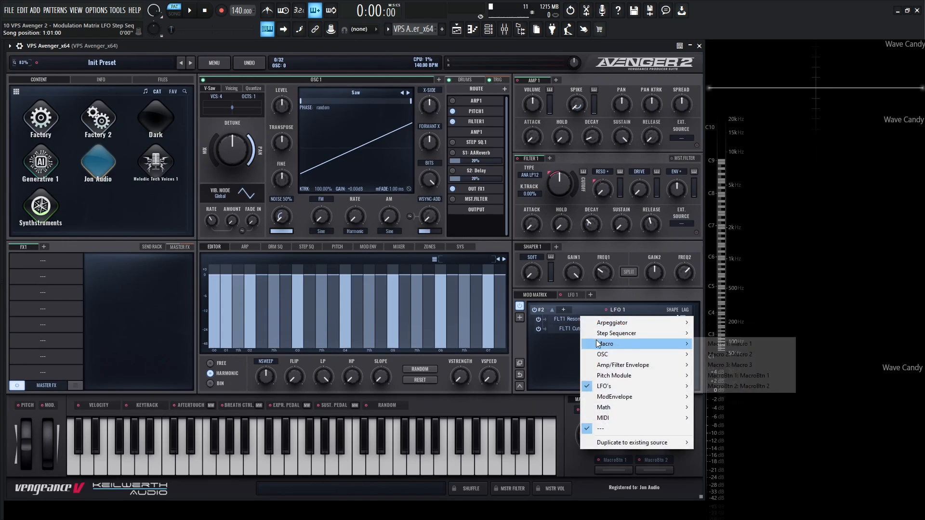
click(712, 344)
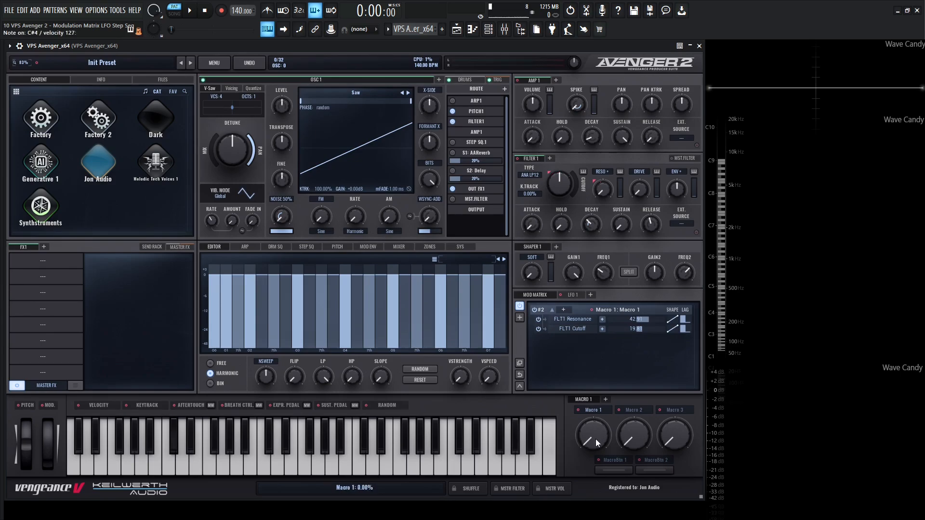
mouse_move(595, 438)
mouse_down()
mouse_move(603, 360)
mouse_move(609, 420)
mouse_move(600, 422)
mouse_move(600, 362)
mouse_move(598, 444)
mouse_move(599, 372)
mouse_move(603, 435)
mouse_up()
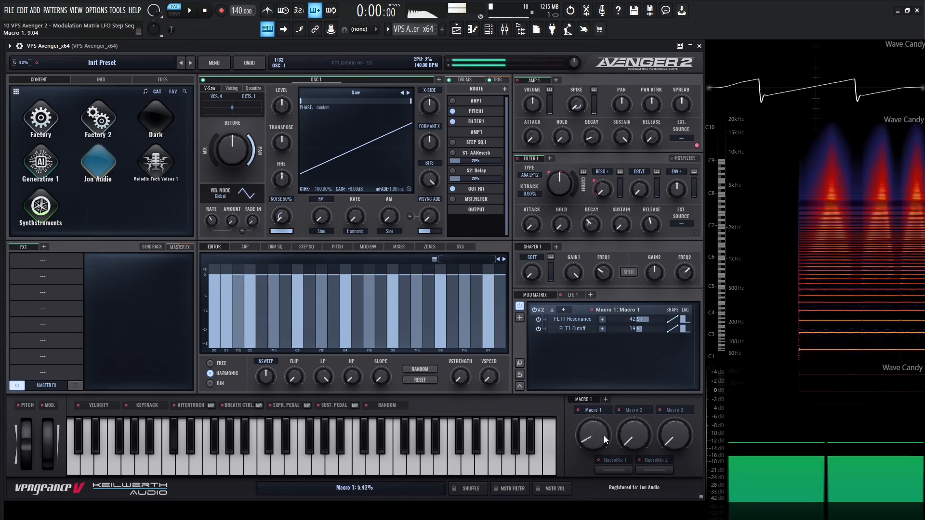
Collapse and expand the target rows under the Macro 1 source in the modulation matrix
click(551, 310)
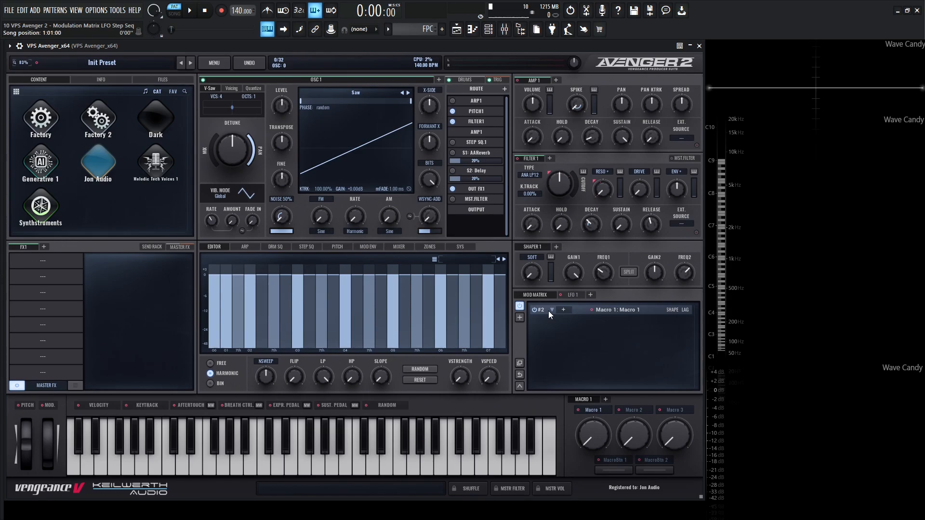
click(549, 312)
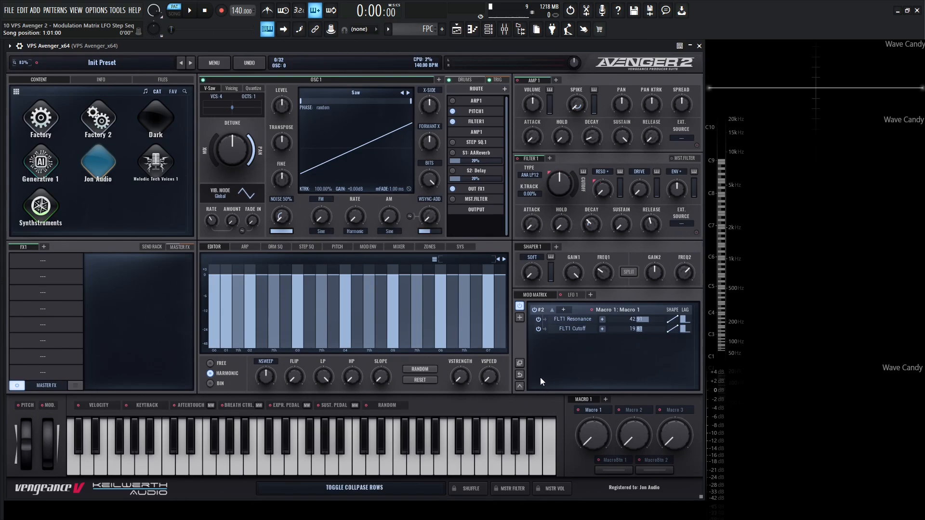
Add LFO 2, assign it to the filter 1 drive with an amount of about 38, and show the modulation matrix
click(590, 295)
mouse_move(597, 296)
mouse_down()
mouse_move(648, 197)
mouse_move(633, 179)
mouse_up()
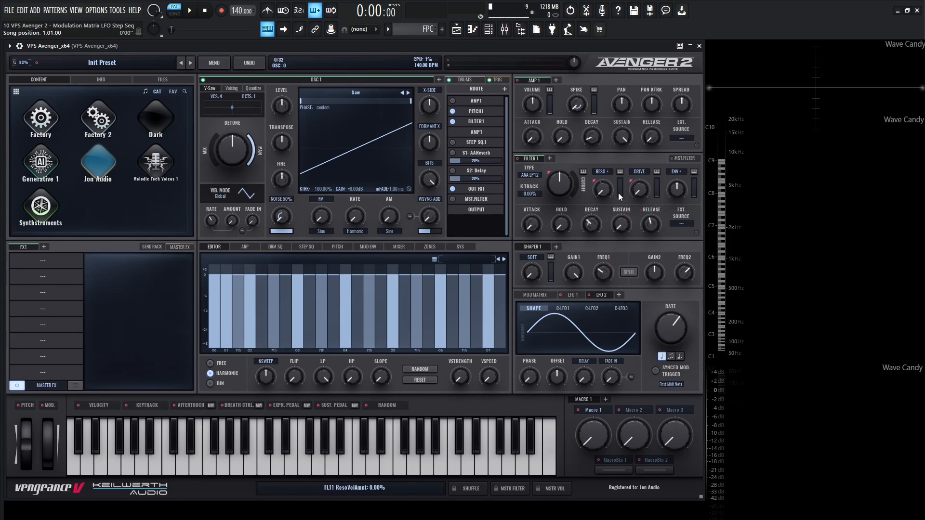
click(536, 295)
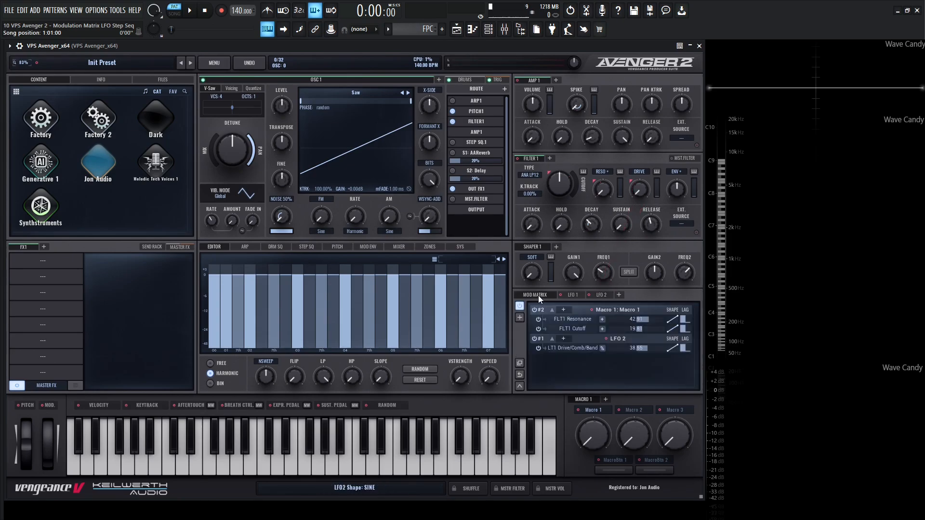
Collapse and expand all source rows in the modulation matrix at once, twice
click(521, 388)
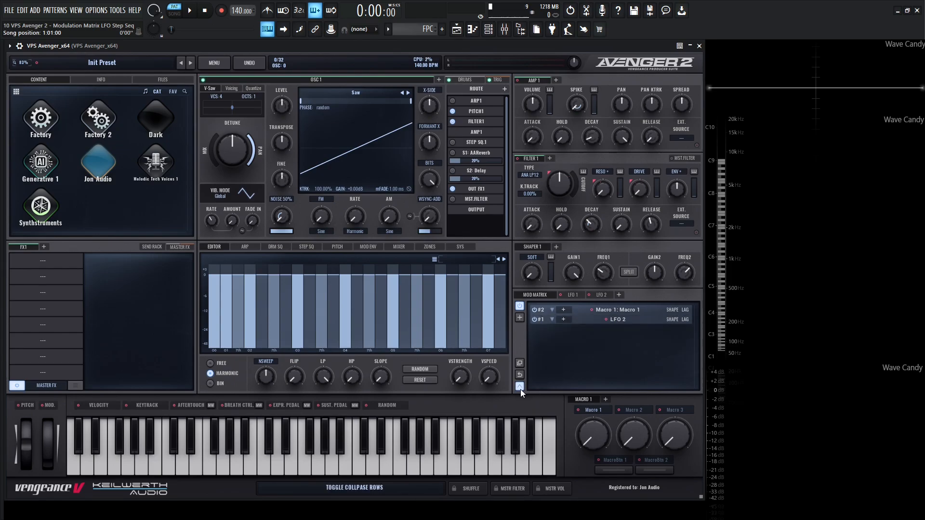
click(520, 388)
click(520, 388)
click(520, 389)
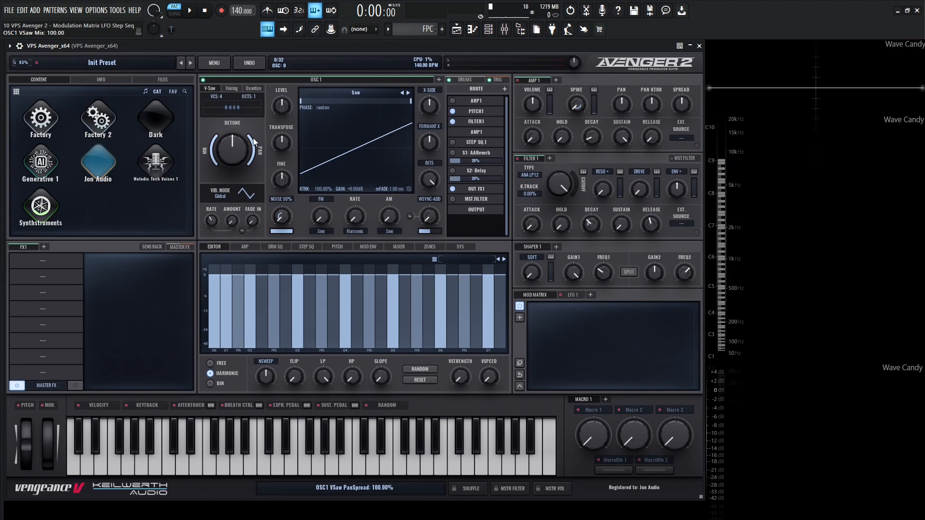
Set the OSC 1 V-Saw pan spread to 0
drag(251, 136, 254, 222)
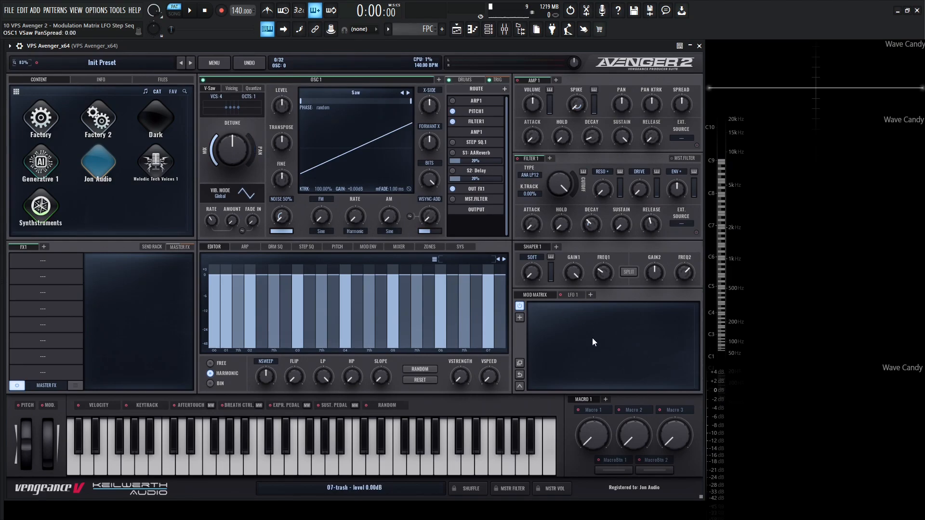
Assign Macro 1 to the OSC 1 V-Saw pan spread in additive mode and sweep Macro 1
drag(593, 411, 253, 155)
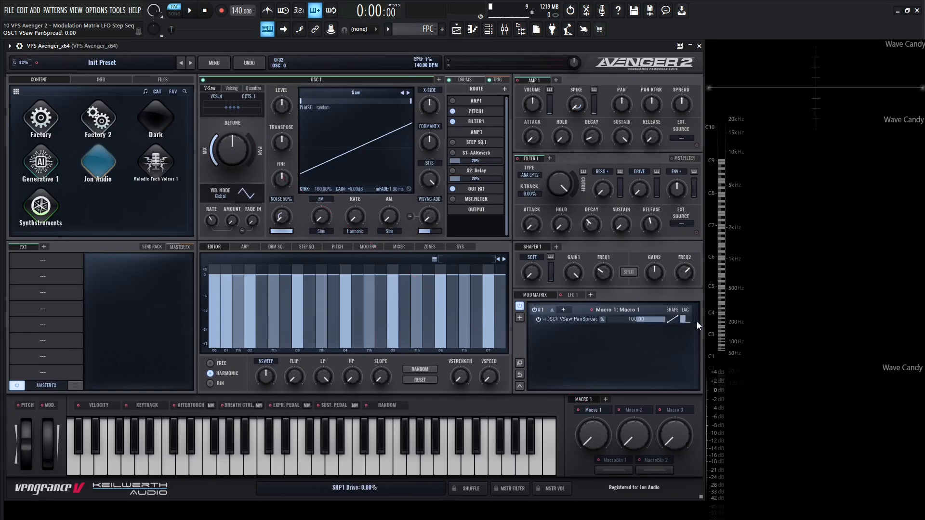
click(602, 320)
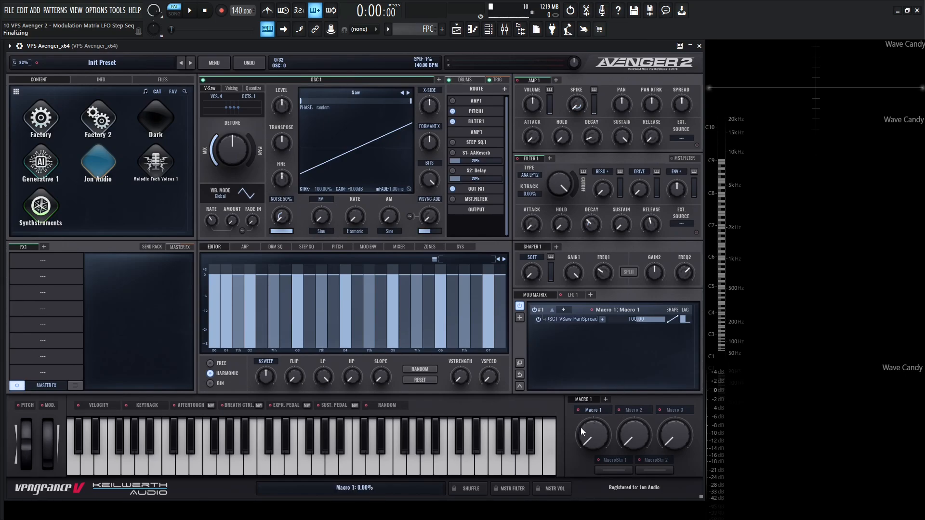
drag(594, 443, 643, 496)
Set the V-Saw pan spread to about 50, return Macro 1 to 0, and sweep Macro 1 in the % modulation mode
mouse_move(252, 143)
mouse_down()
mouse_move(252, 157)
mouse_move(255, 143)
mouse_up()
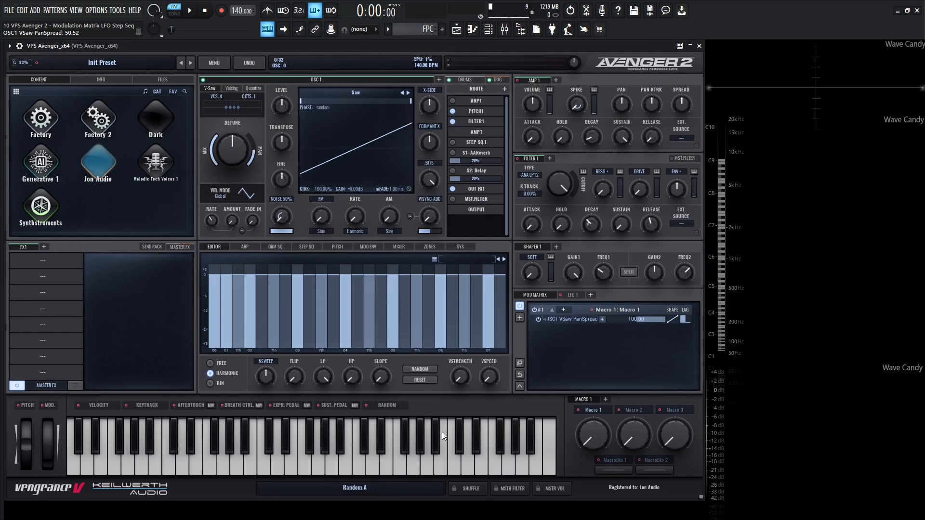
drag(600, 433, 602, 481)
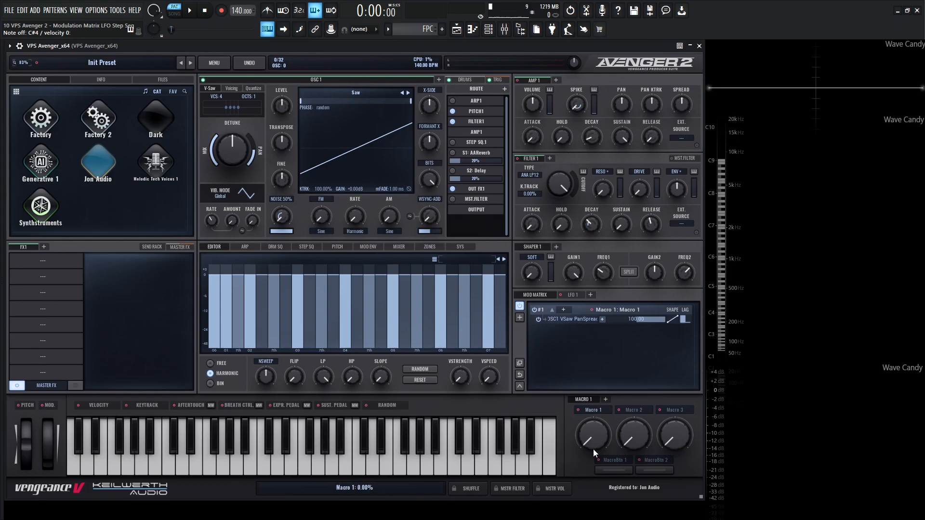
click(602, 319)
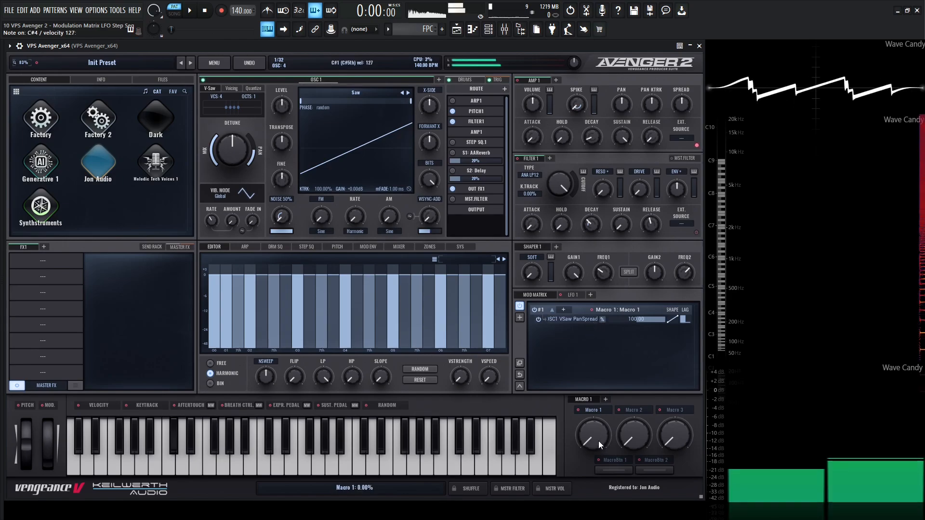
drag(598, 441, 629, 339)
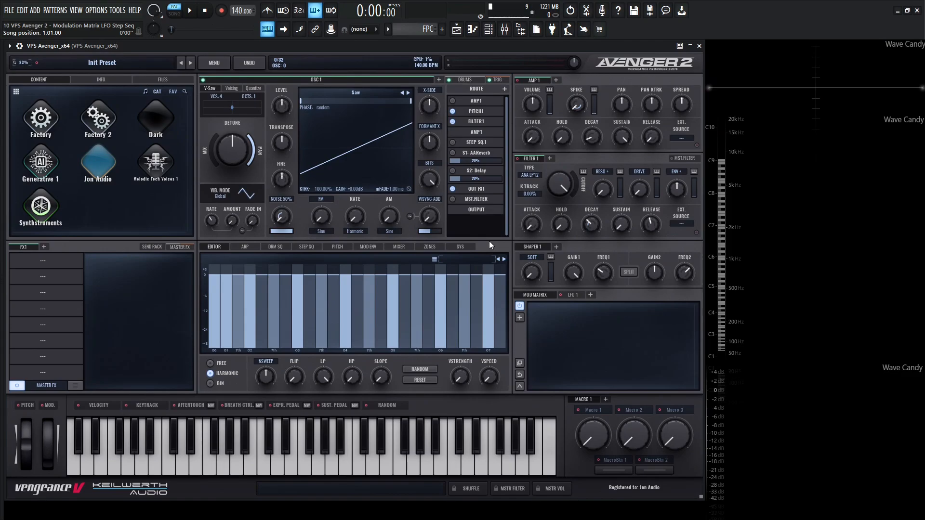
Assign Mod Envelope 1 to the filter 1 cutoff, trying a negative amount before setting it to about 44
click(370, 247)
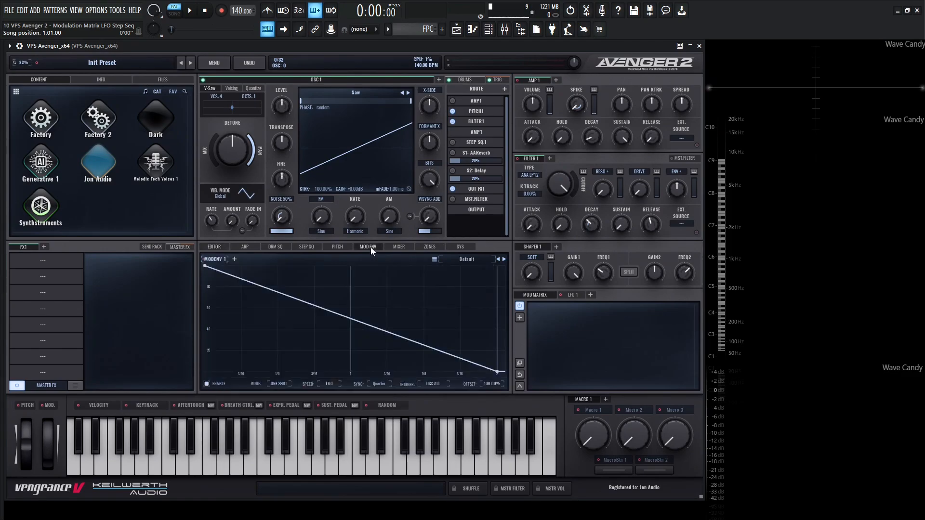
drag(231, 260, 556, 192)
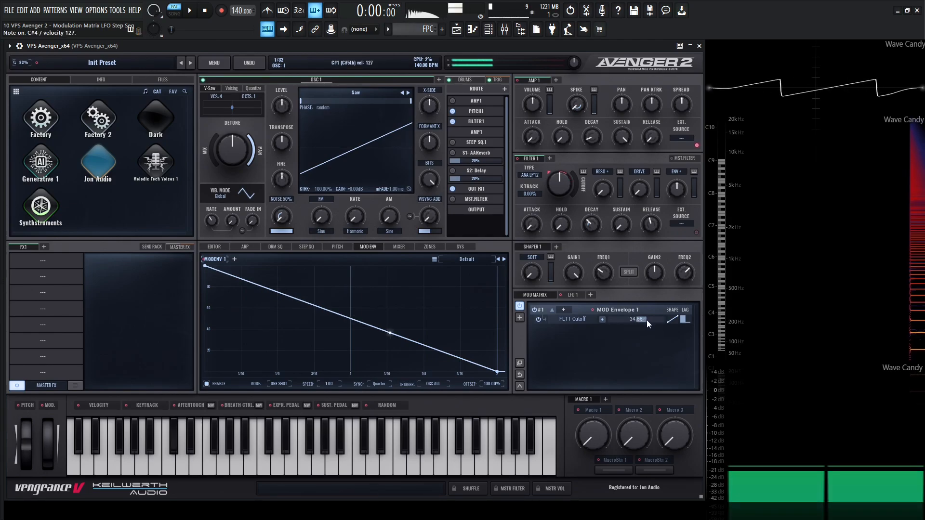
drag(645, 320, 625, 322)
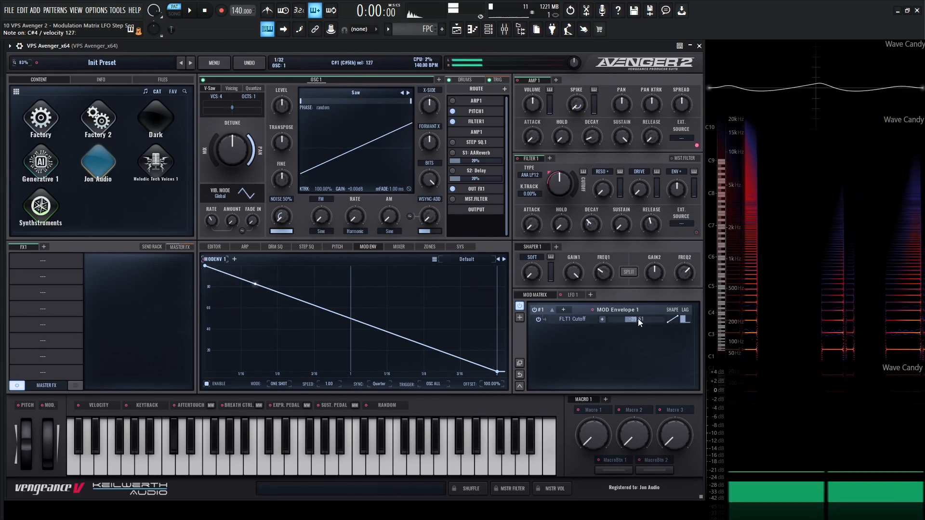
drag(637, 320, 661, 321)
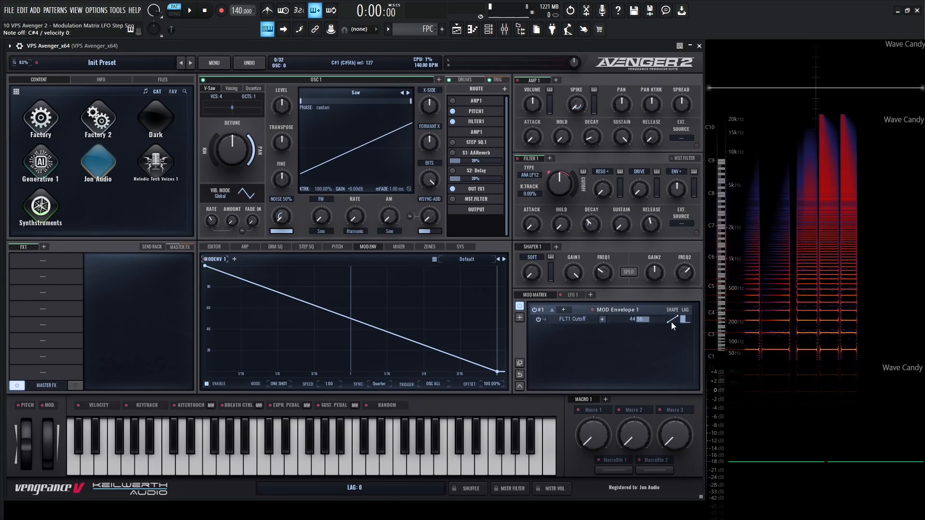
Open the shape curve of the filter 1 cutoff modulation and reshape it by adding and moving curve points
click(671, 321)
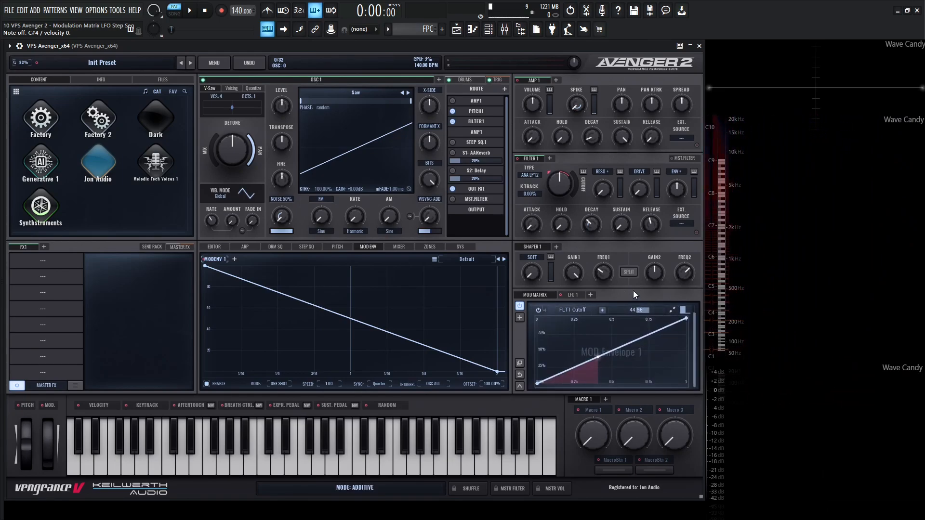
drag(598, 357, 625, 375)
double_click(625, 375)
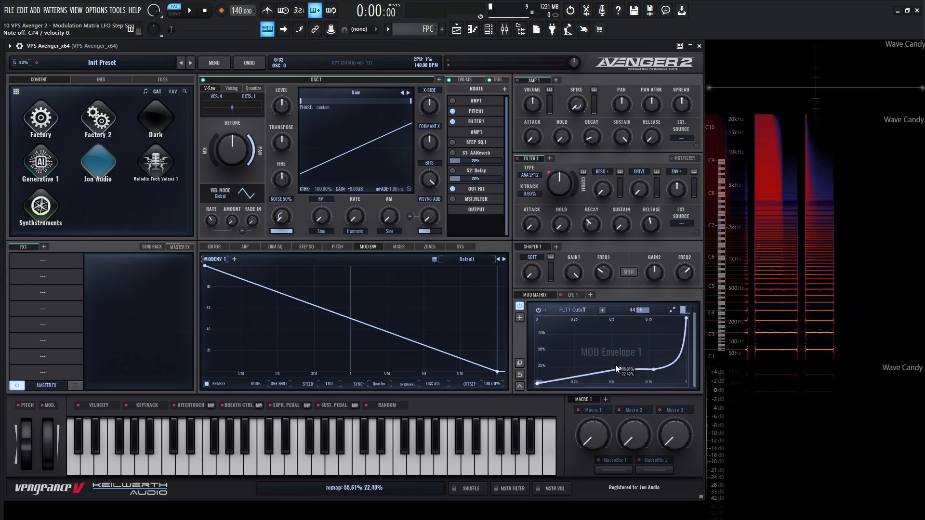
drag(625, 374, 565, 382)
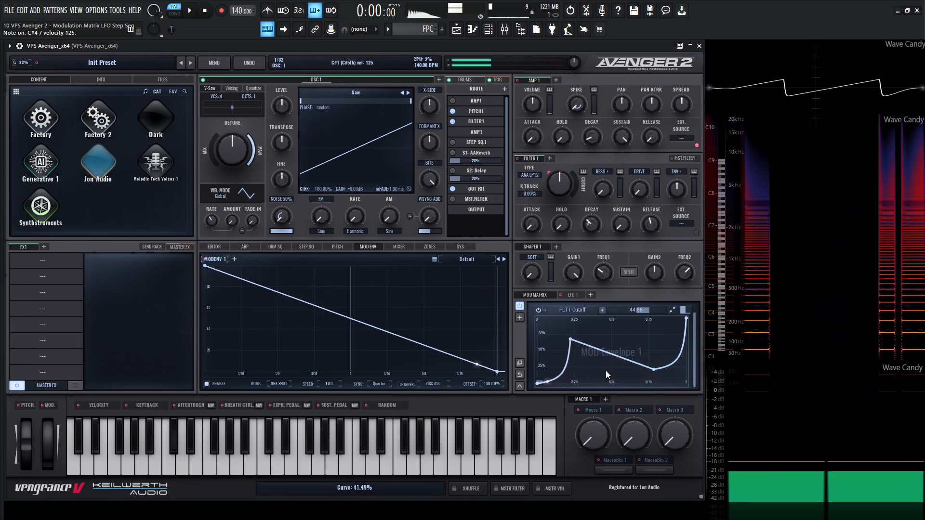
drag(653, 370, 645, 343)
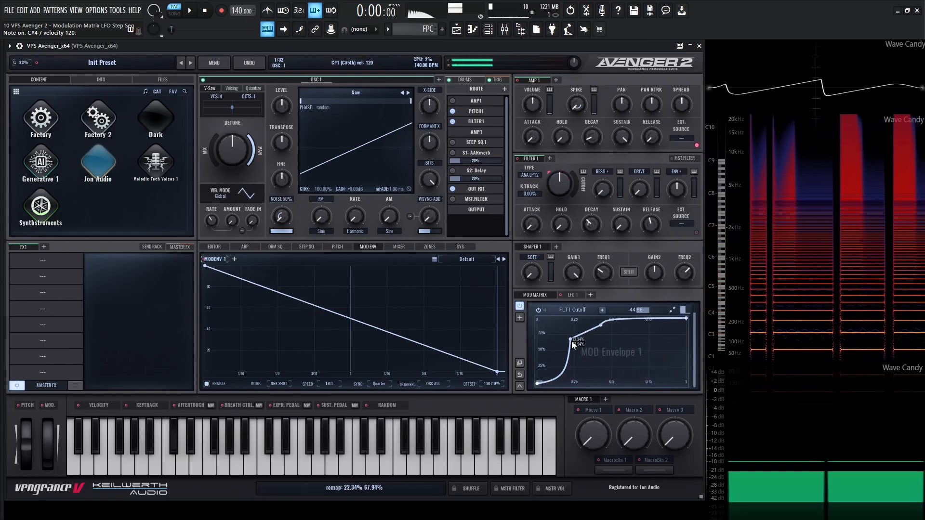
drag(572, 340, 641, 371)
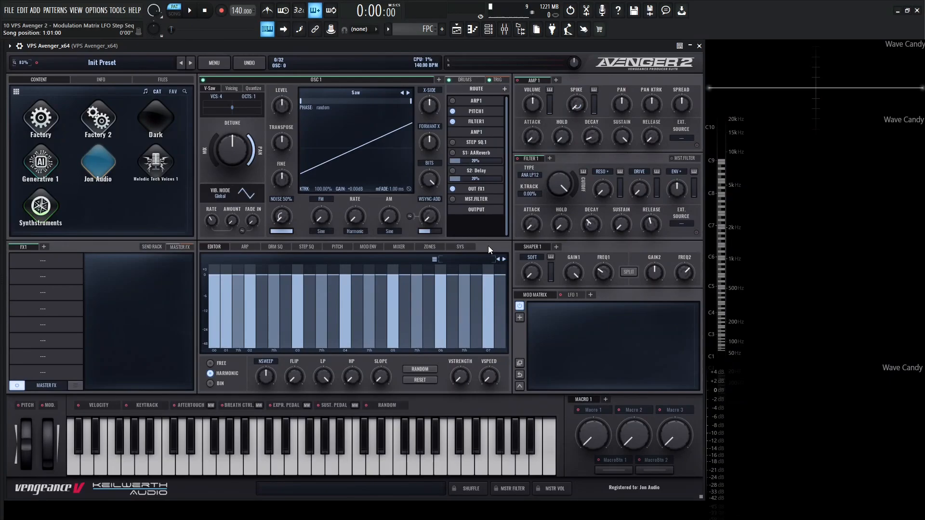
Set the LFO 1 shape to square, assign it to the OSC 1 transpose, and show the modulation matrix
click(571, 296)
click(578, 337)
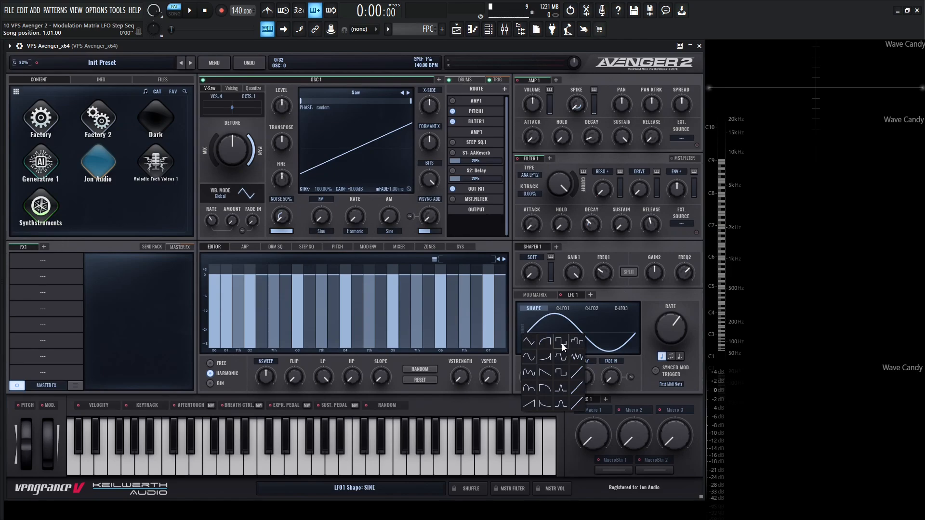
click(560, 342)
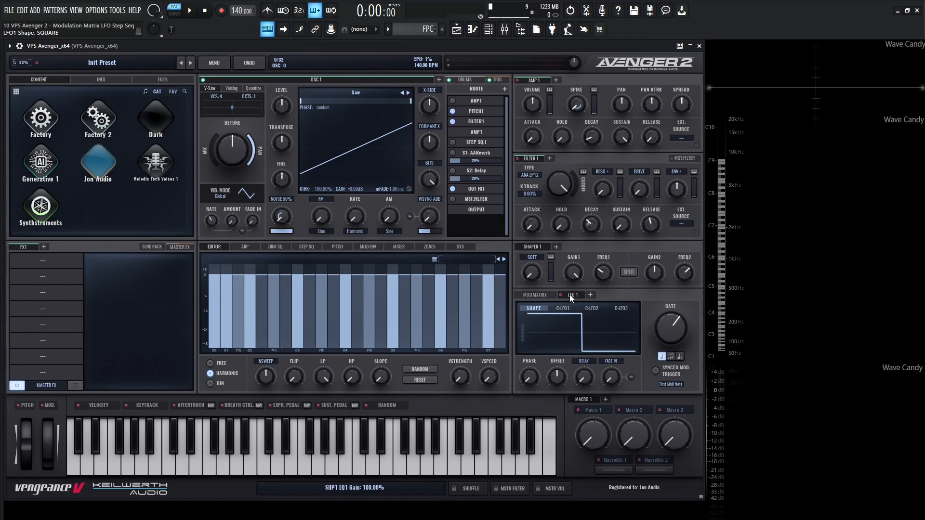
mouse_move(569, 294)
mouse_down()
mouse_move(308, 147)
mouse_move(284, 142)
mouse_up()
click(538, 295)
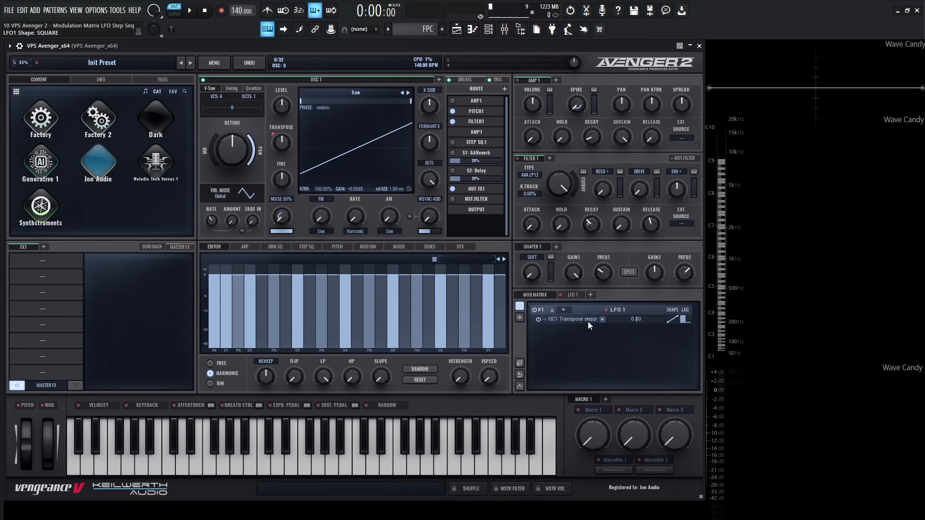
Change the LFO 1 target to the General parameter OSC1 Transpose and set its amount to about 18
click(571, 319)
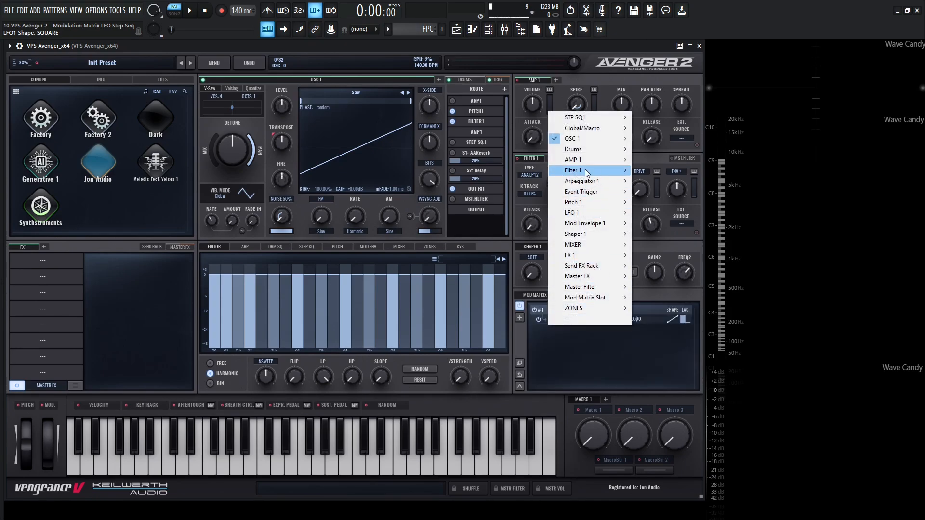
mouse_move(588, 136)
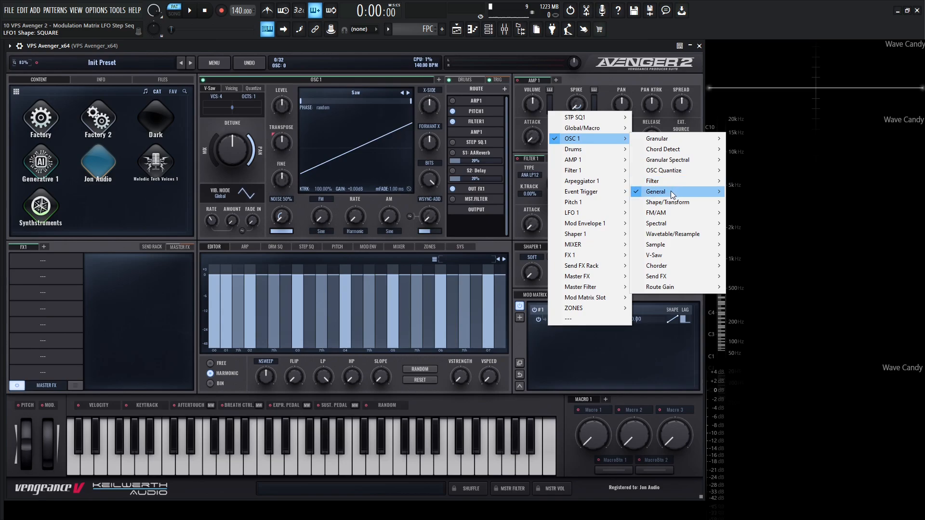
mouse_move(673, 192)
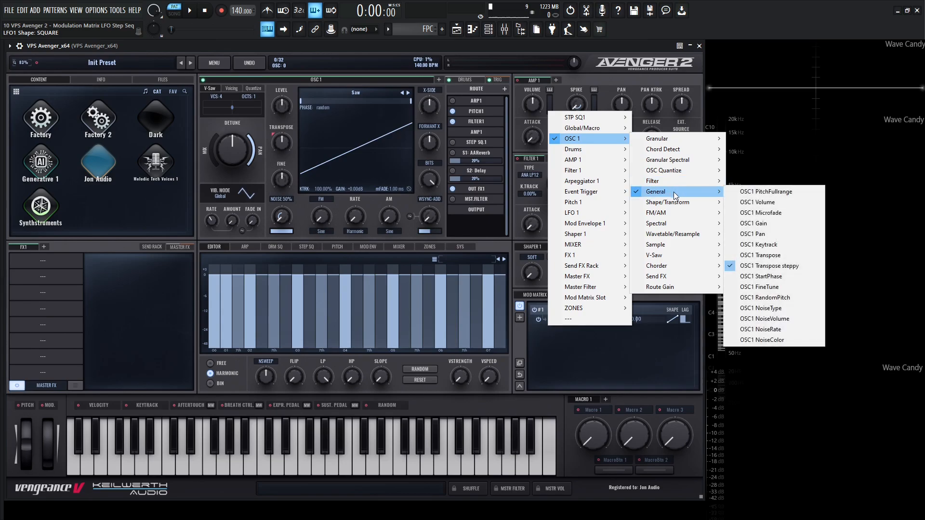
click(784, 257)
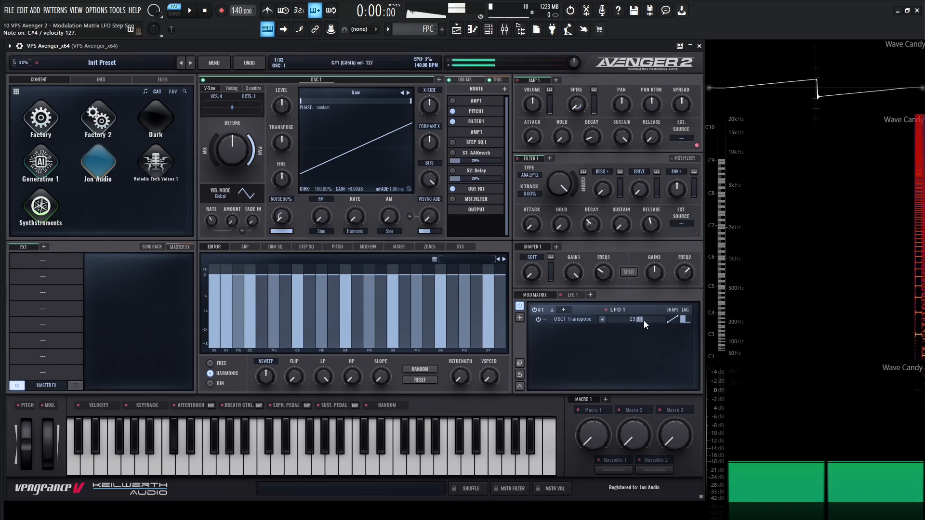
drag(643, 320, 673, 346)
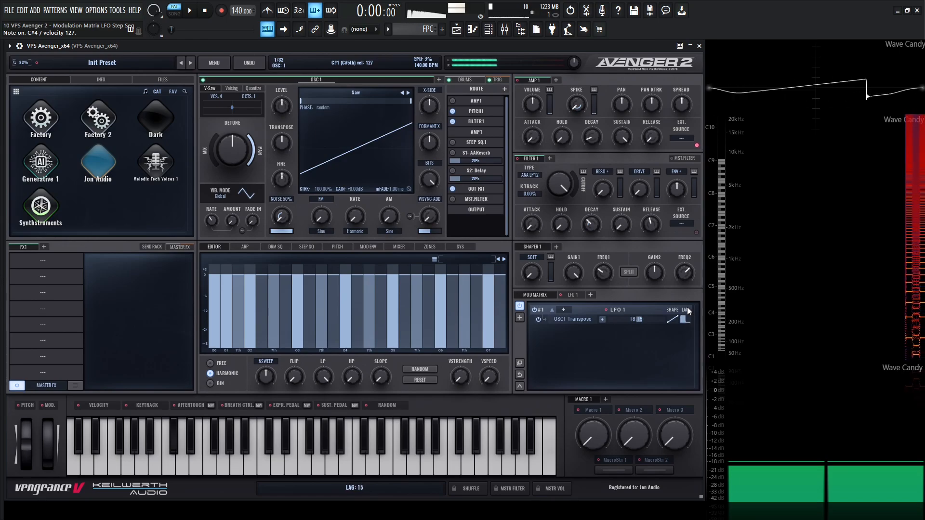
Set the LFO 1 rate to 1/2 and compare high and minimal lag on the OSC 1 transpose target
drag(687, 308, 682, 259)
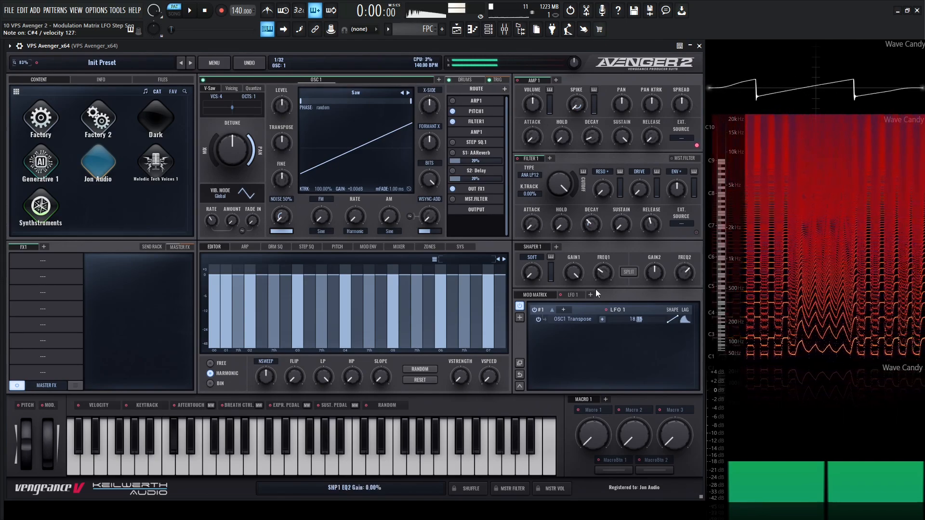
click(571, 292)
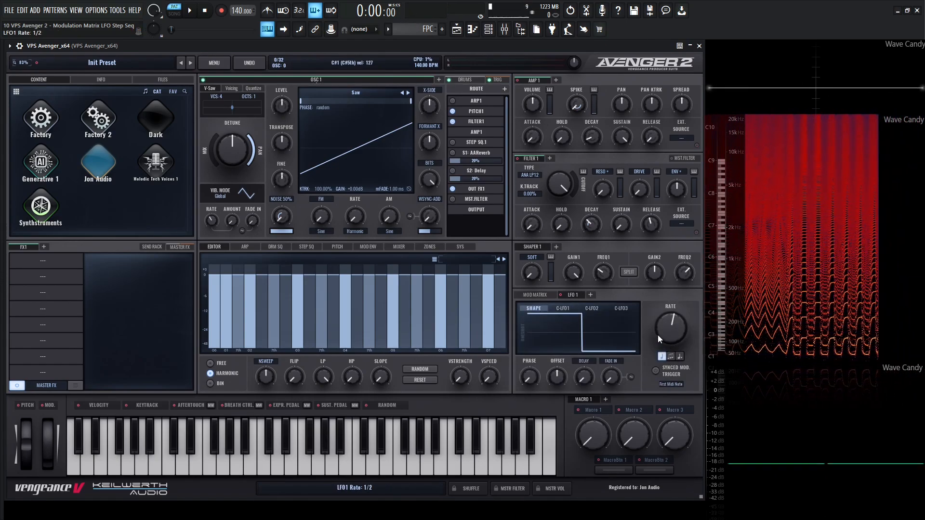
click(543, 295)
drag(685, 323, 704, 399)
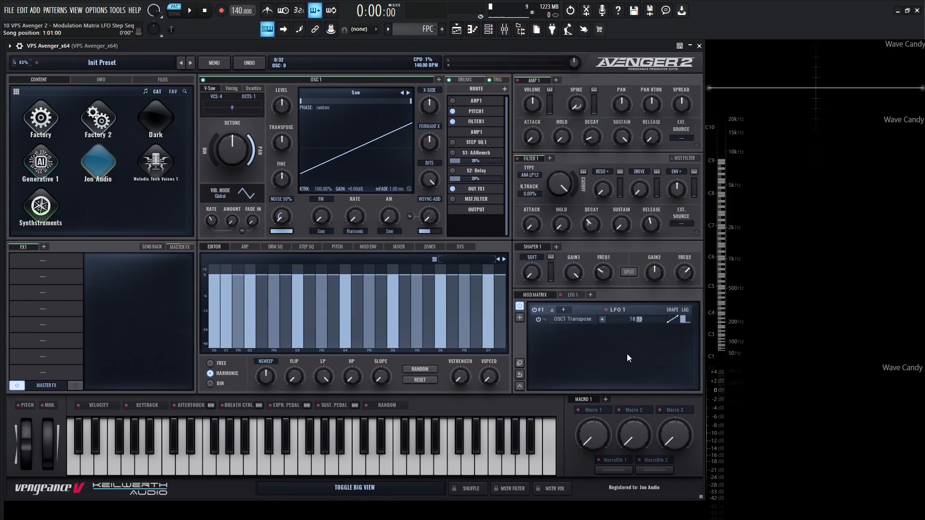
Start initializing the modulation matrix and cancel the clearing of its entries
click(520, 375)
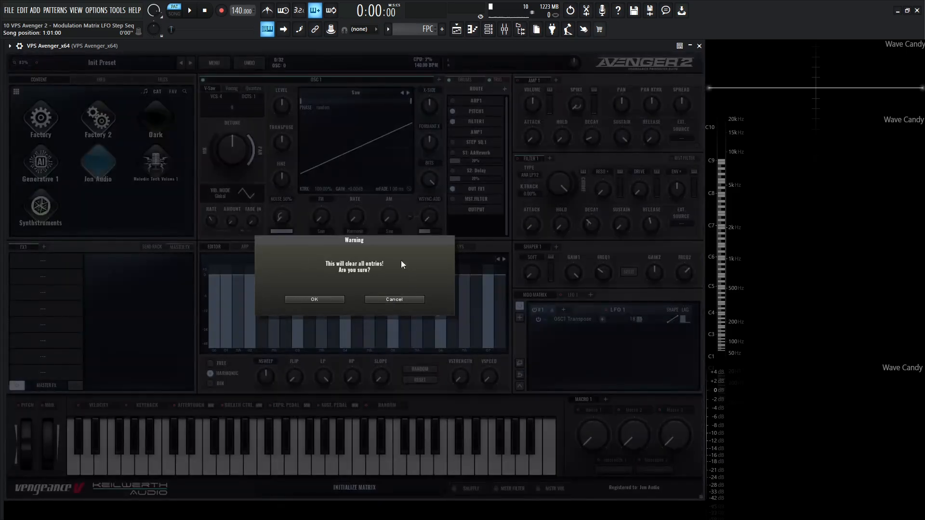
click(413, 299)
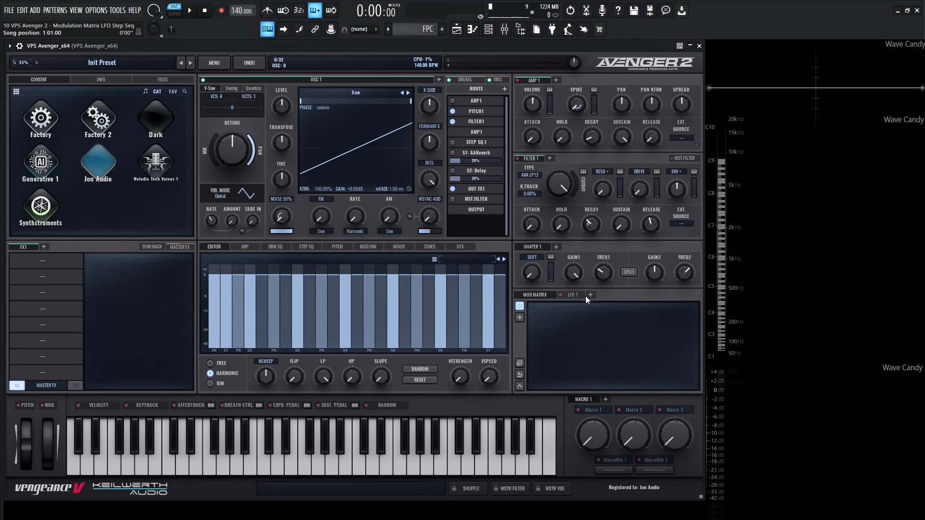
Set the filter 1 cutoff to about 1156 Hz and assign LFO 1 to it with an increased modulation amount
drag(555, 181, 568, 255)
click(571, 296)
drag(571, 296, 559, 185)
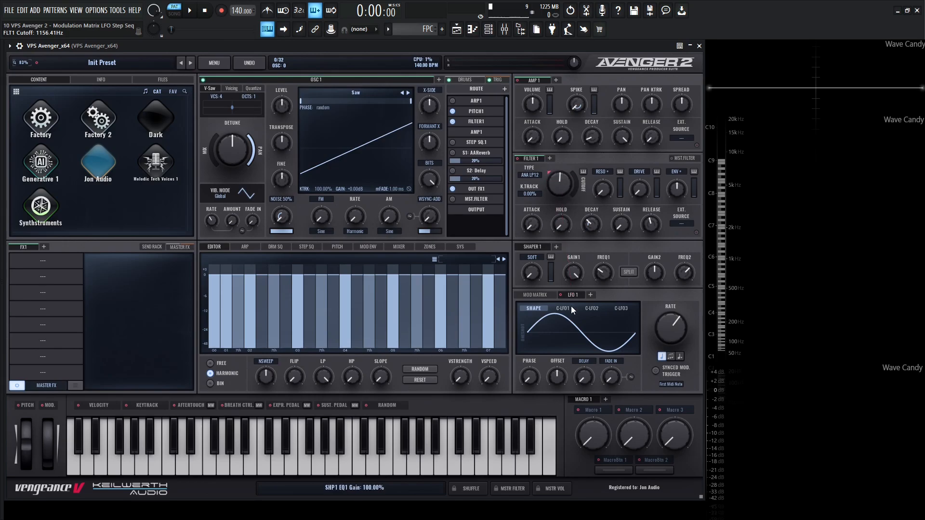
click(542, 296)
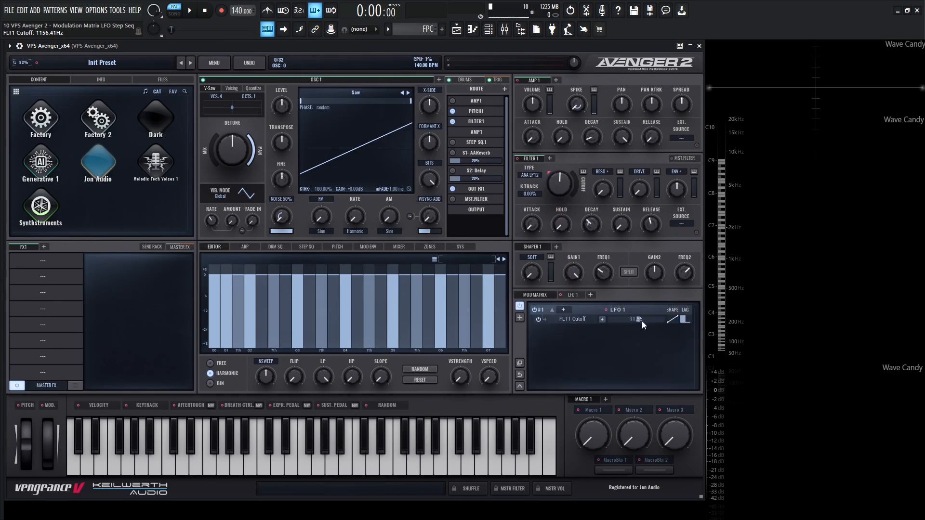
drag(646, 322, 649, 322)
Show the LFO 1 settings and try different synced rates
click(574, 295)
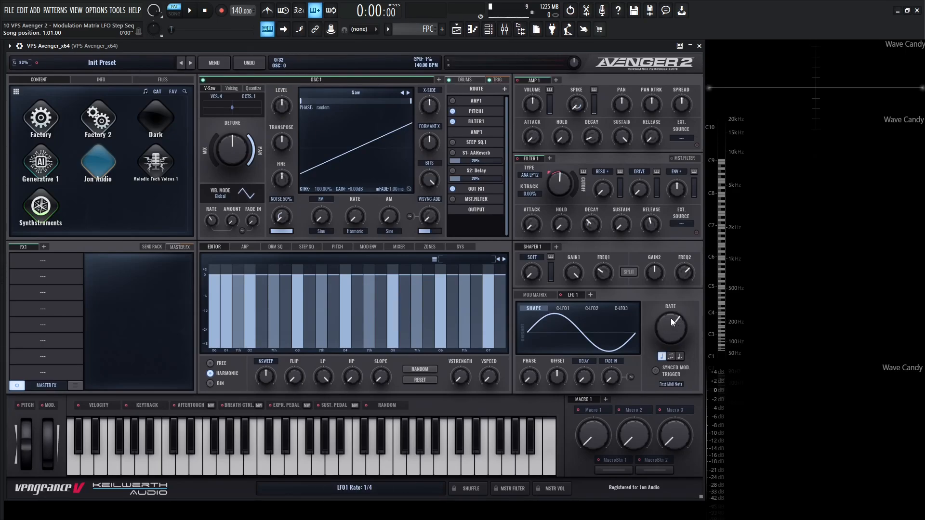
mouse_move(669, 318)
mouse_down()
mouse_move(675, 356)
mouse_move(666, 299)
mouse_move(673, 332)
mouse_up()
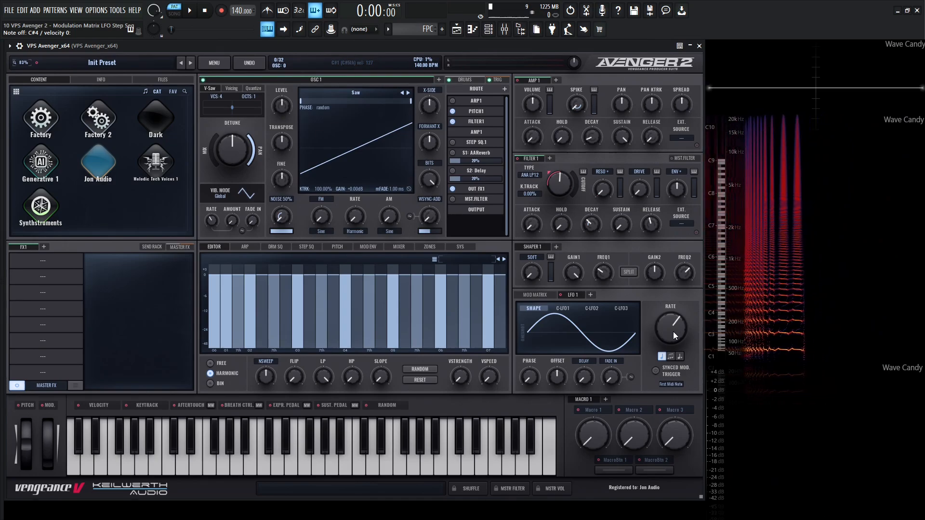
mouse_move(672, 331)
mouse_down()
mouse_move(680, 336)
mouse_move(672, 311)
mouse_move(673, 330)
mouse_up()
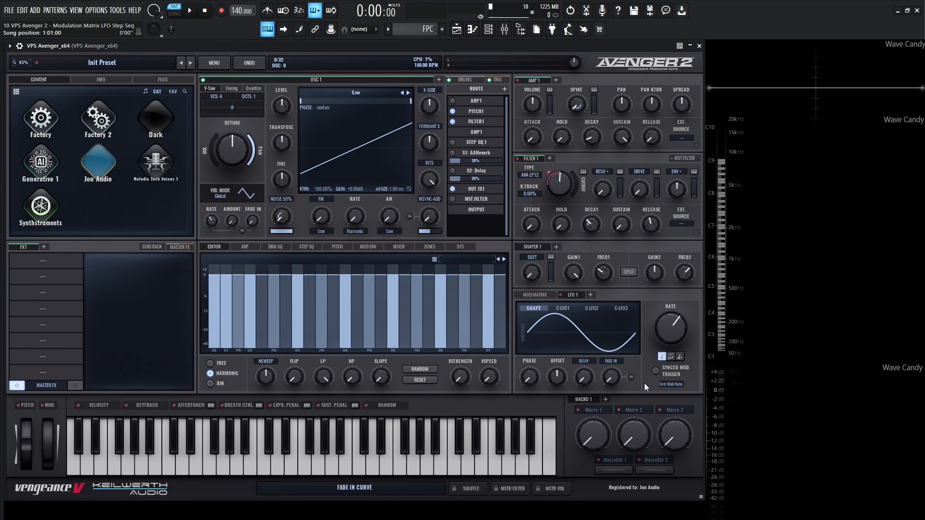
Switch LFO 1 to the Free(Hz) sync mode and sweep its rate up to 100 Hz and back to a low rate
click(662, 356)
drag(671, 329, 672, 405)
drag(672, 353, 679, 204)
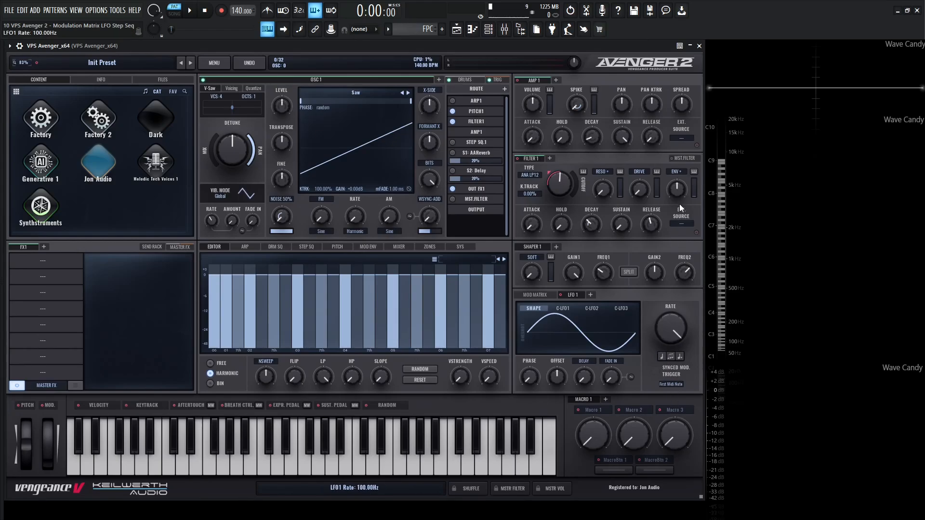
drag(672, 321, 682, 376)
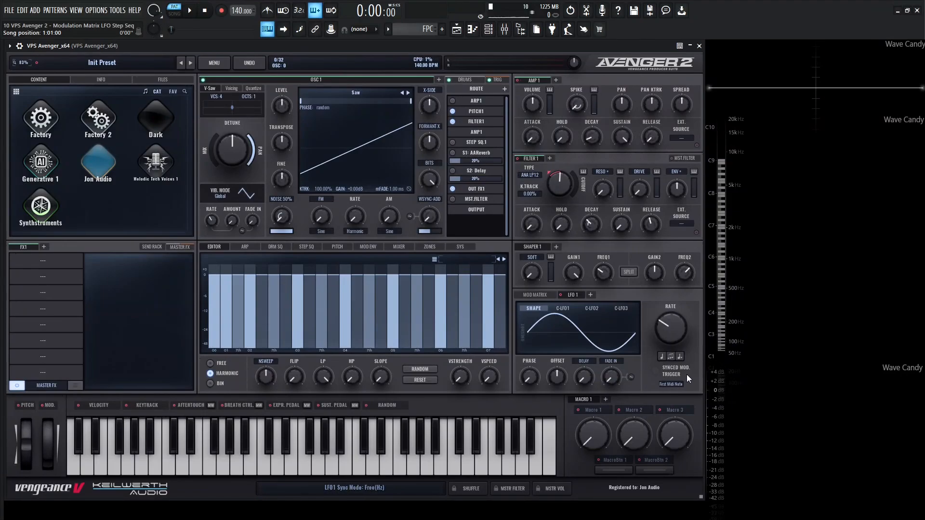
Return LFO 1 to tempo sync, turn on Synced Modulation, and try different rates, including 1/1, while playing a note
click(663, 357)
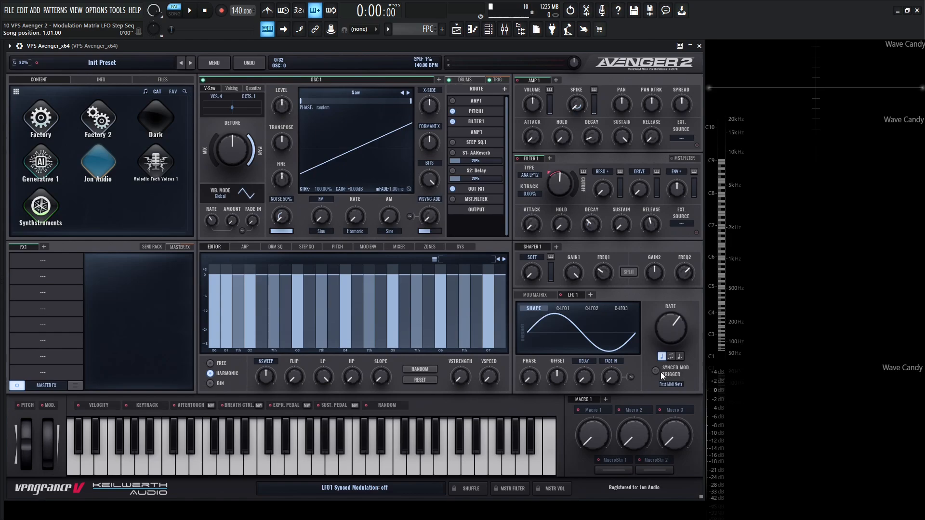
click(655, 371)
scroll(668, 330, down, 2)
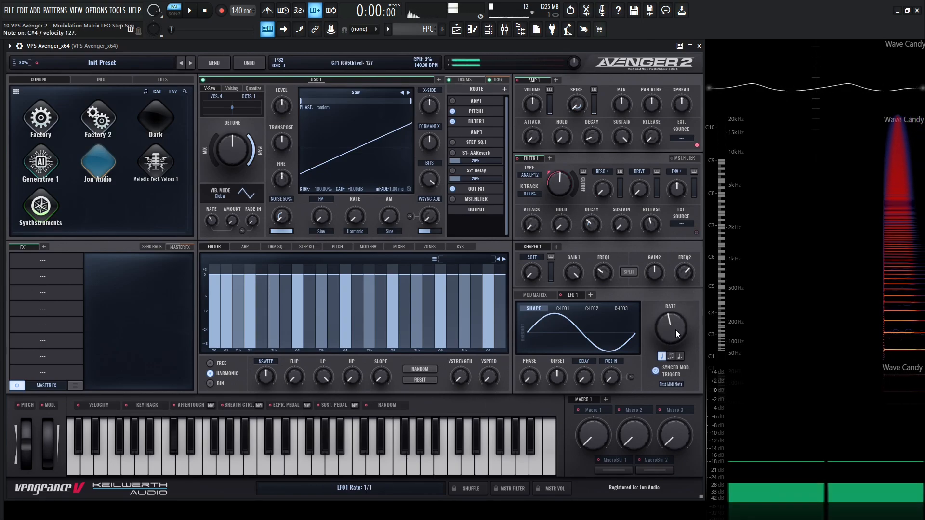
drag(675, 333, 672, 285)
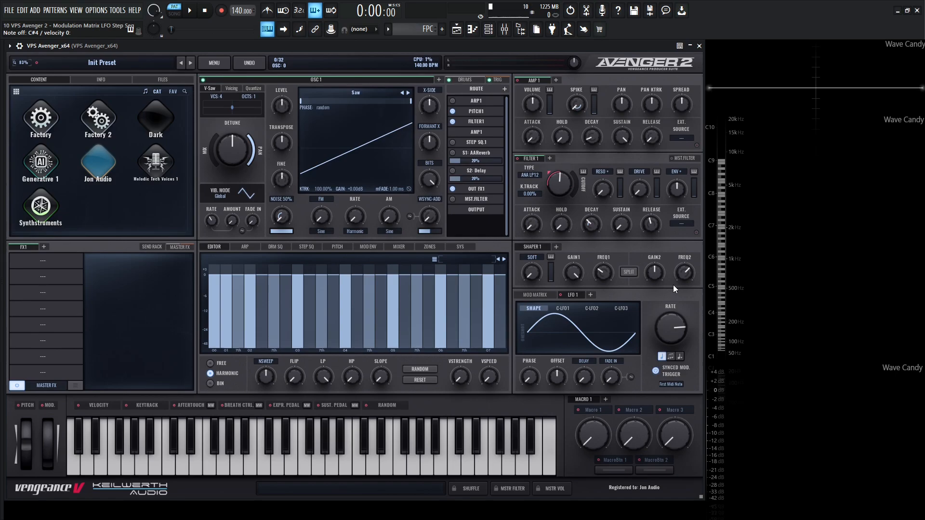
Review the available LFO 1 trigger sources, including the OSC options
click(677, 384)
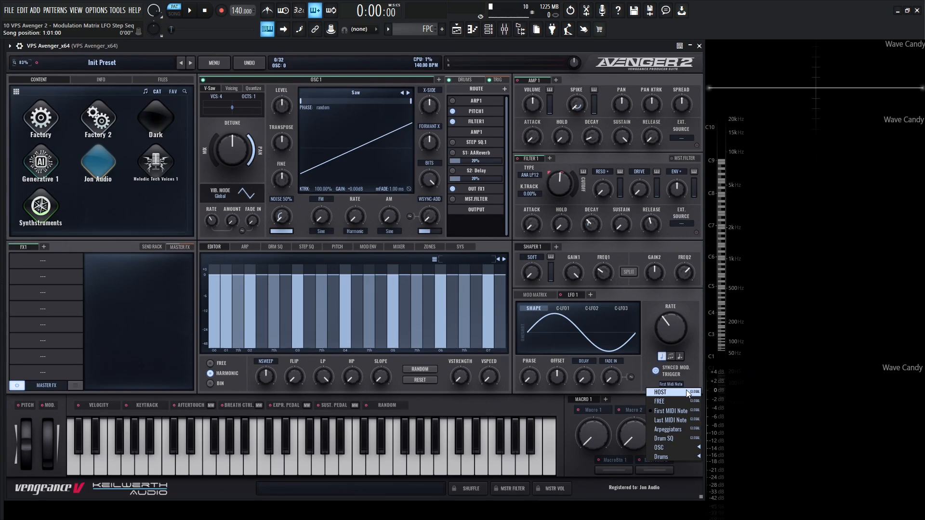
mouse_move(690, 449)
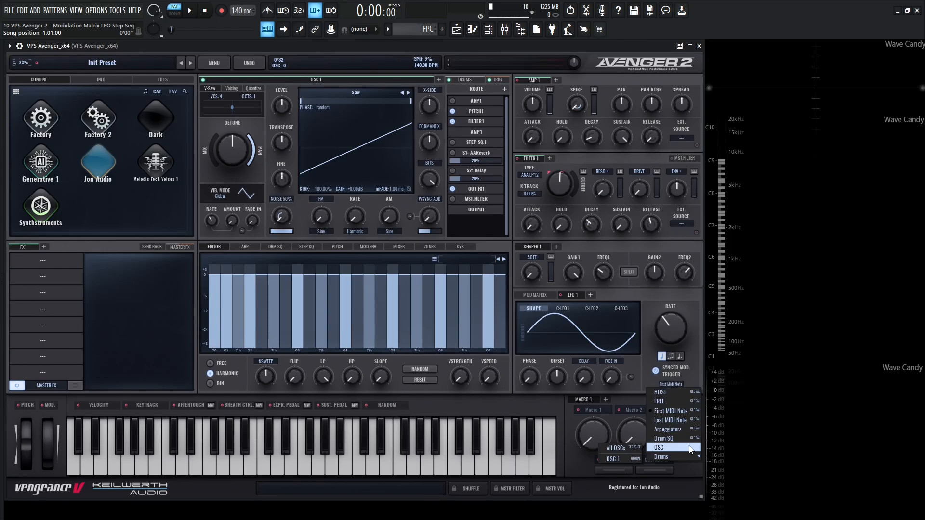
click(690, 447)
Show the empty modulation matrix and set oscillator 1's waveform to Sine
click(535, 295)
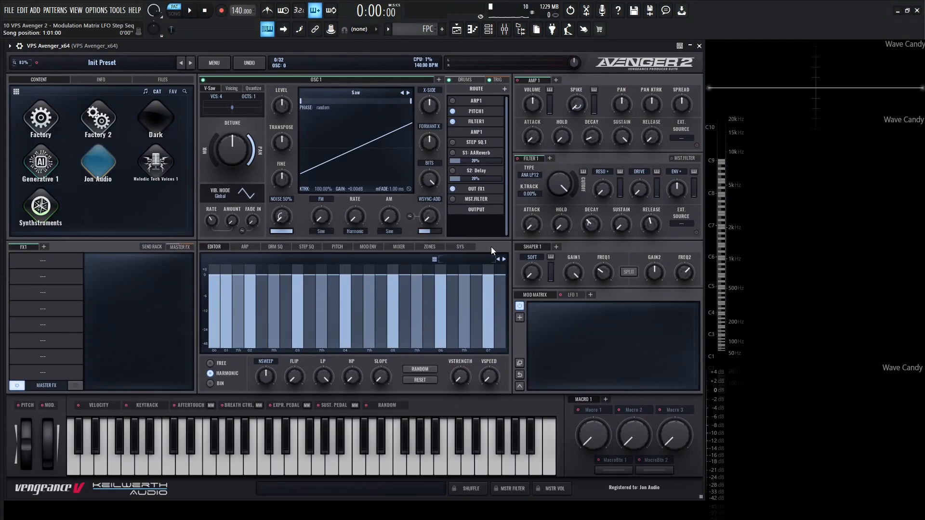
click(408, 92)
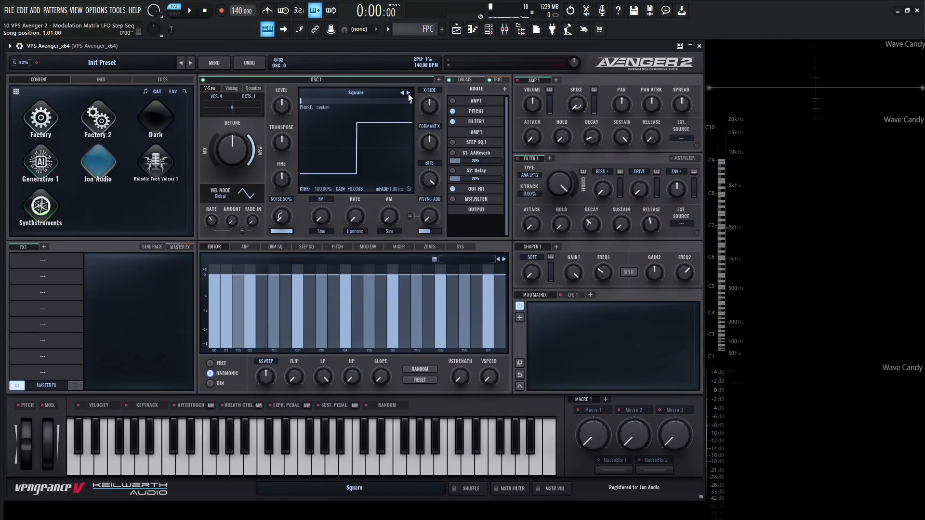
click(408, 93)
Assign LFO 1 to oscillator 1's transpose, choosing OSC1 Transpose as the matrix target with an amount of 26
click(571, 295)
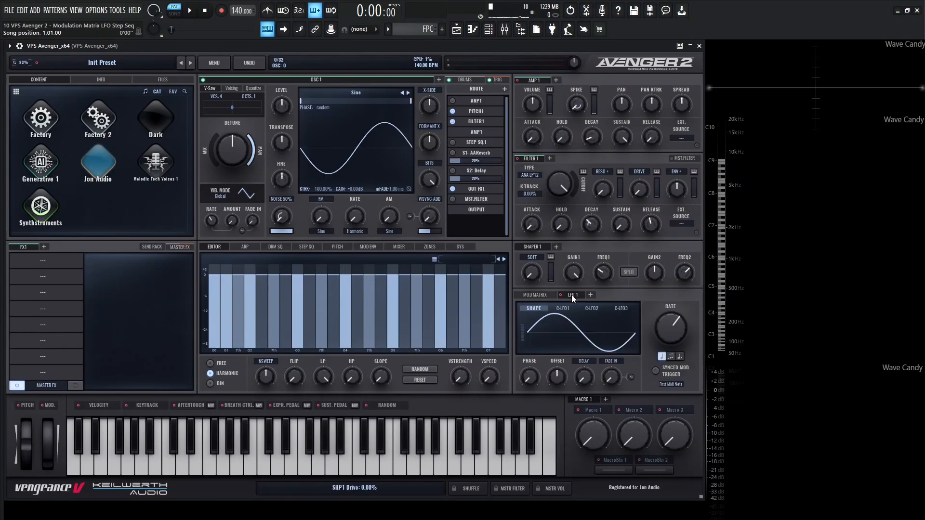
drag(571, 295, 283, 143)
click(536, 294)
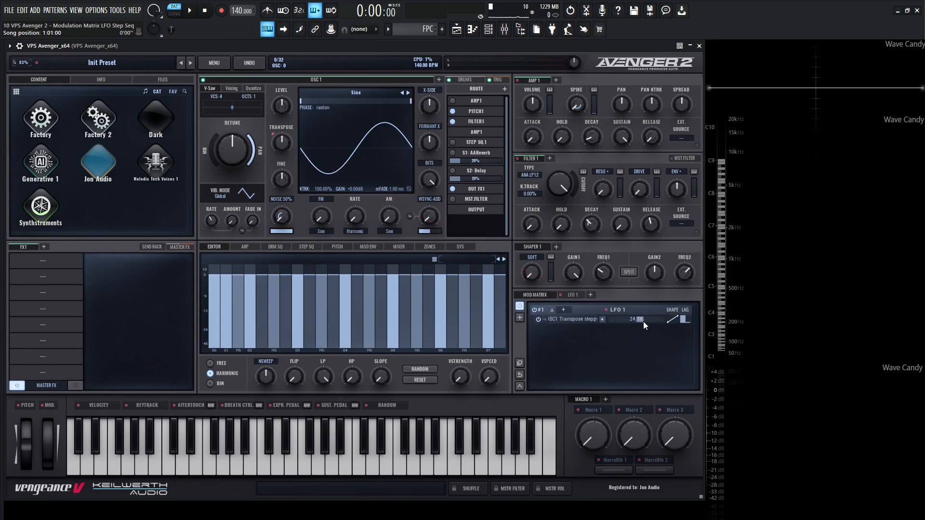
click(579, 319)
mouse_move(592, 139)
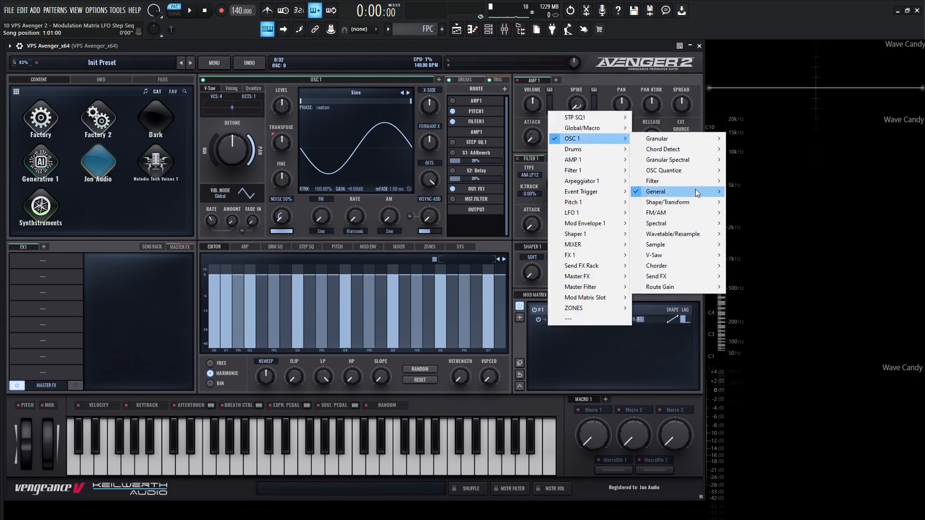
mouse_move(704, 193)
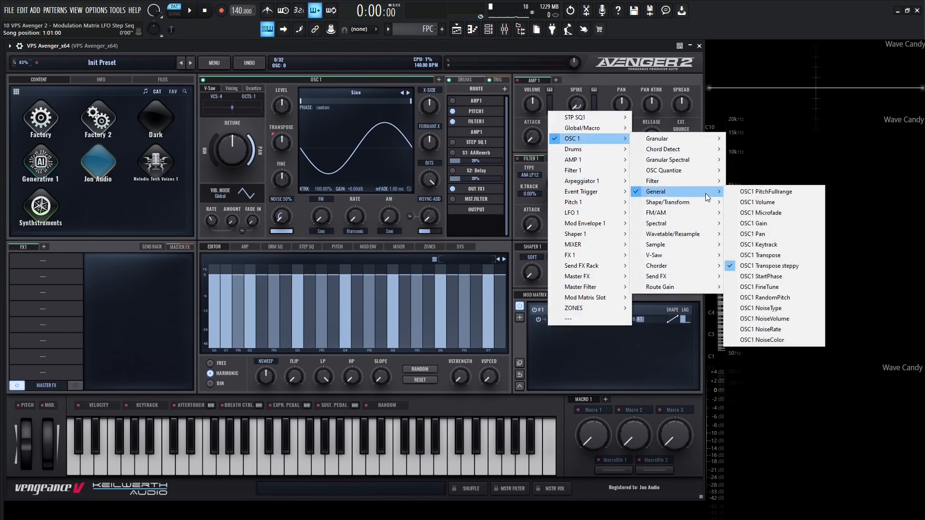
click(774, 256)
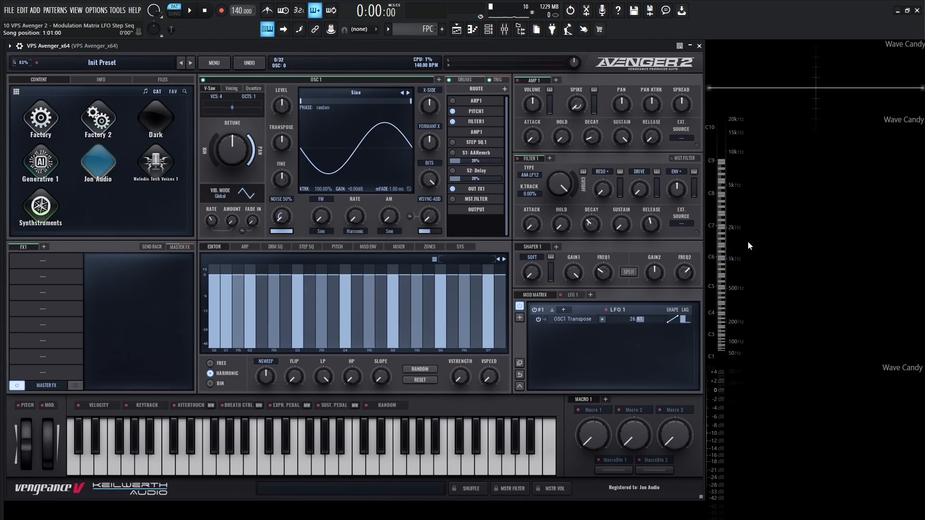
Set LFO 1's rate to 1/1 and audition the pitch modulation with a G# note before and after
key(6)
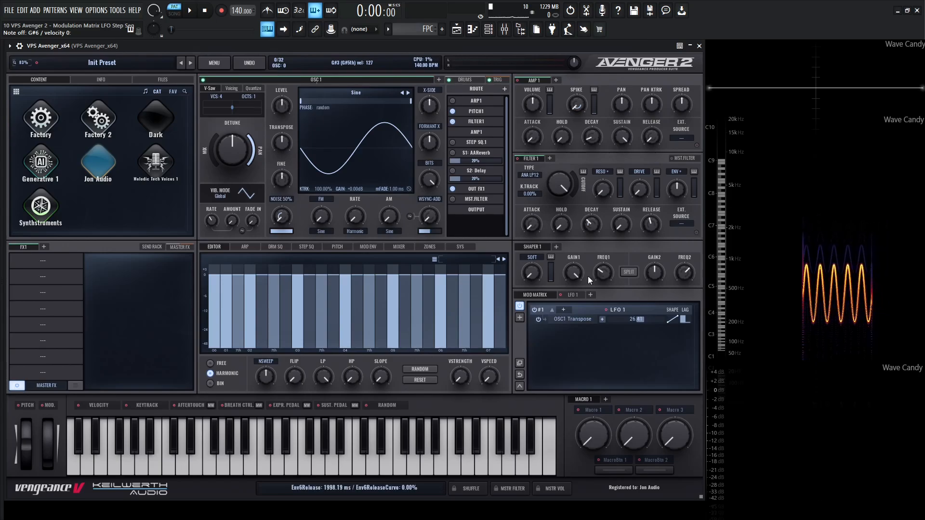
click(571, 294)
drag(680, 345, 678, 348)
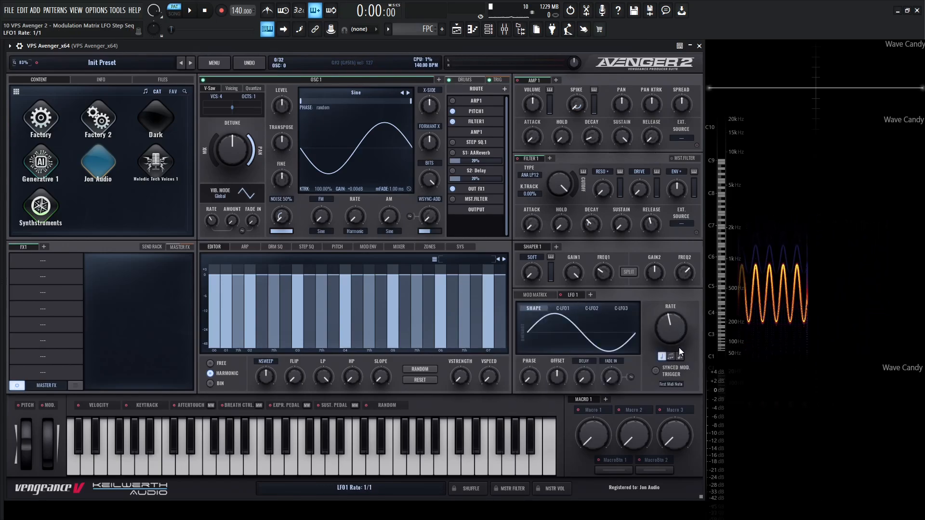
key(6)
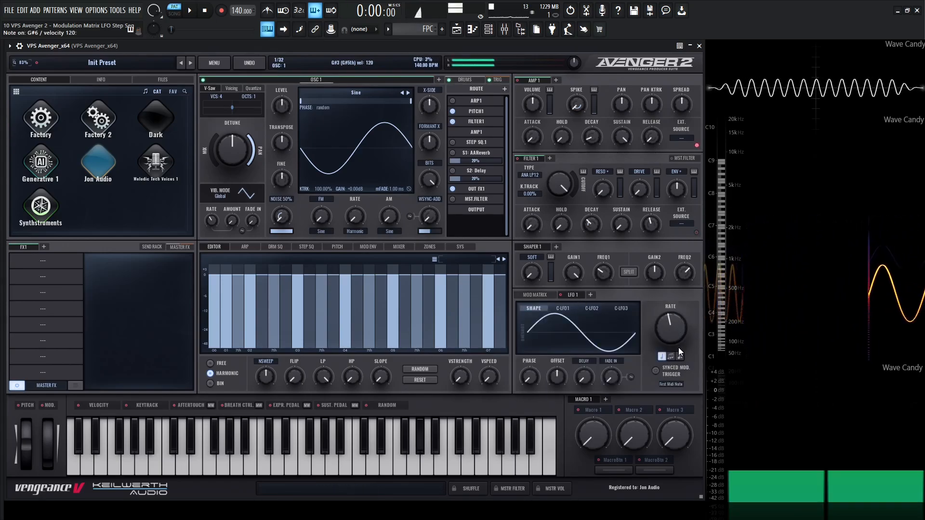
Set LFO 1's trigger to All OSCs and audition it by playing overlapping notes
click(664, 385)
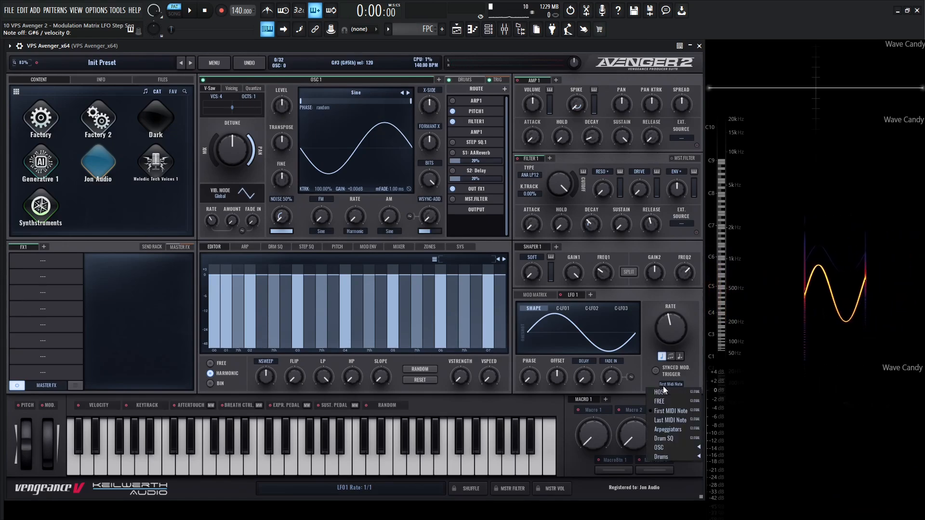
mouse_move(674, 450)
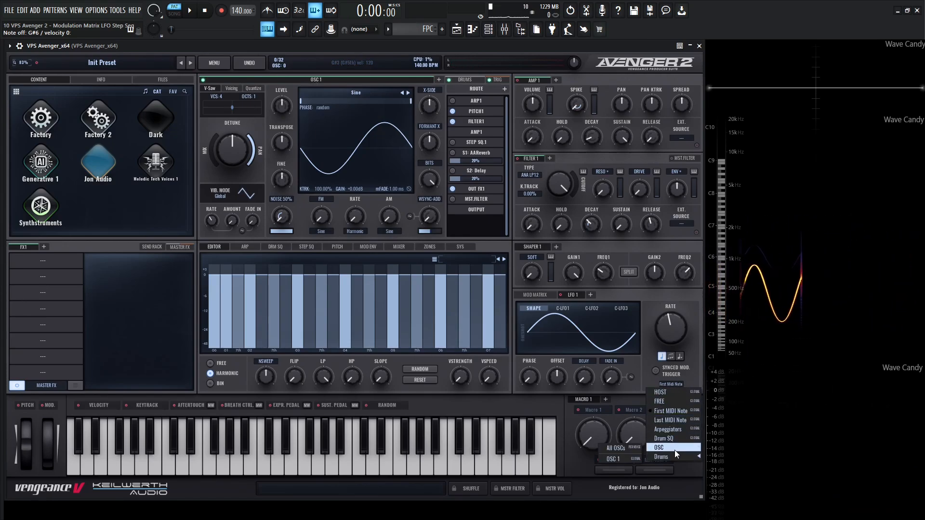
click(632, 441)
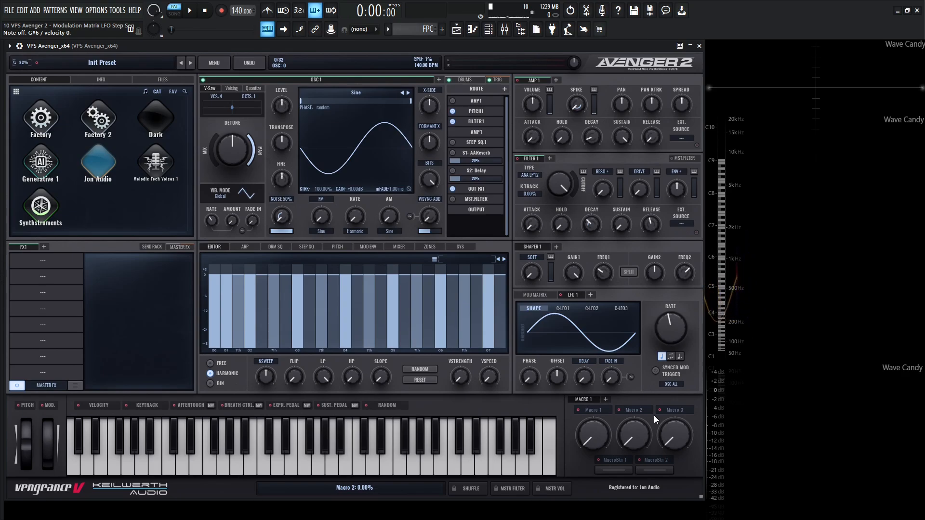
key(6)
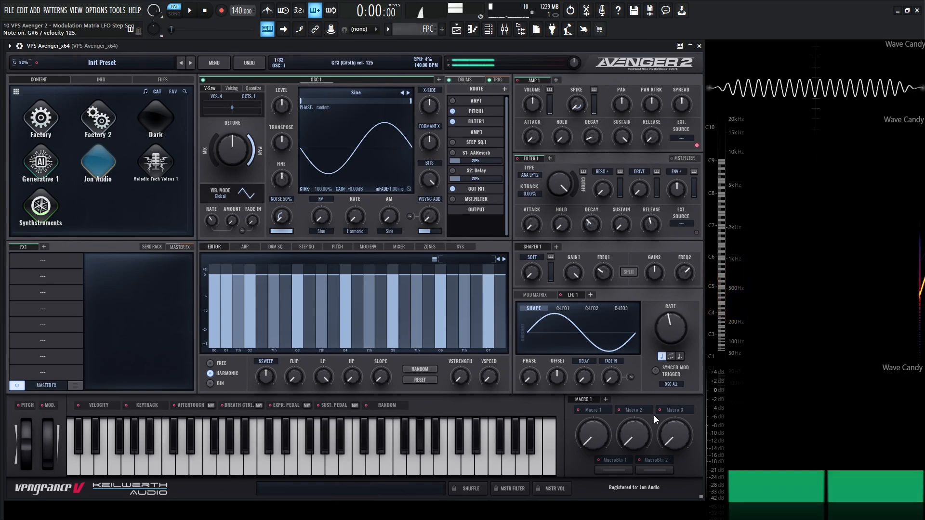
key(p)
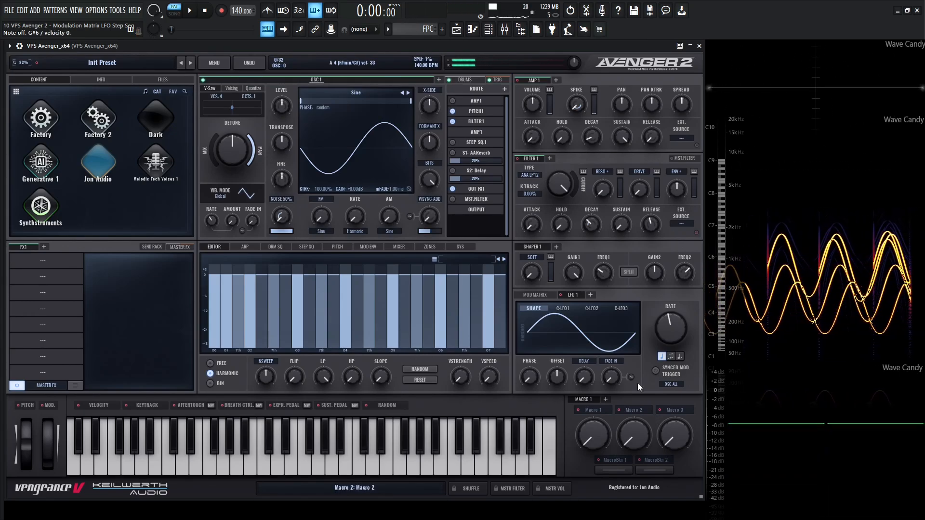
Set LFO 1's trigger back to First MIDI Note and reopen the trigger choices
click(668, 384)
click(679, 411)
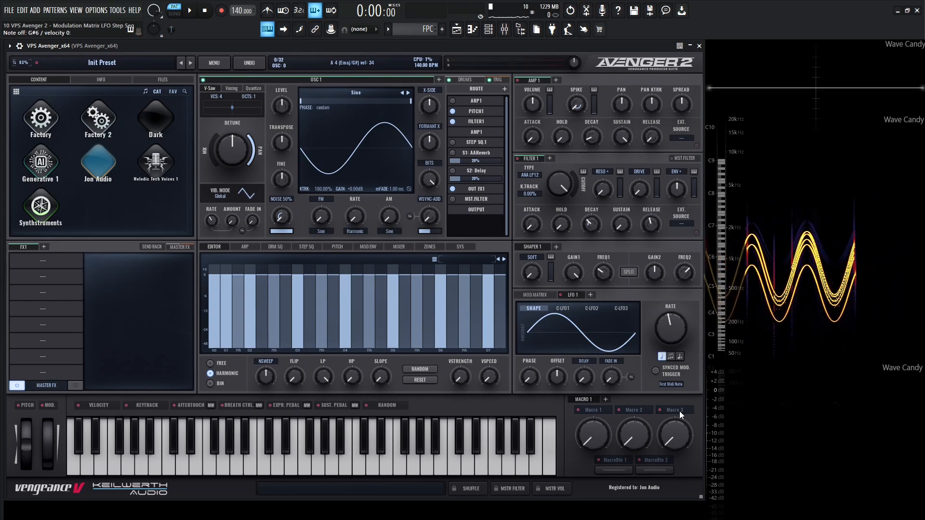
click(670, 384)
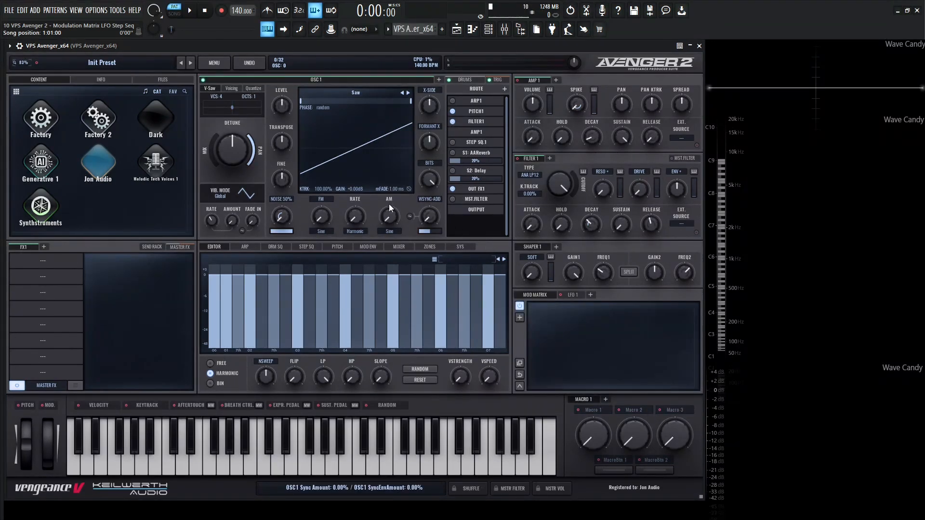
Set oscillator 1's V-Saw voices to 7, increase its detune and mix, and audition a C# note
scroll(219, 98, up, 3)
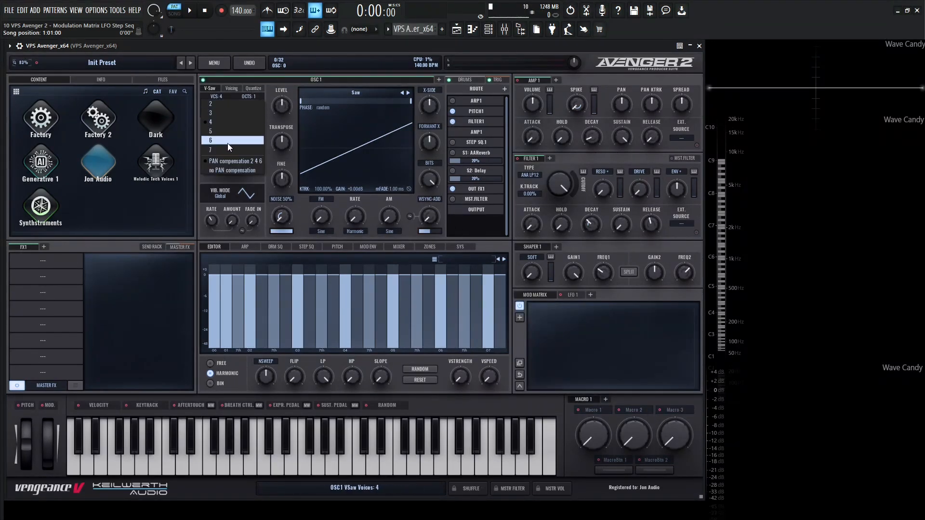
drag(212, 161, 232, 151)
key(s)
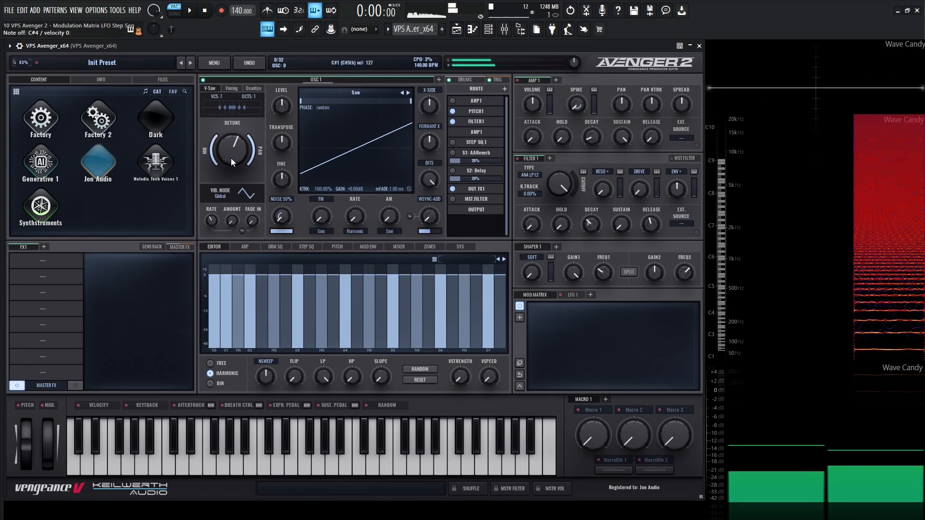
Shape LFO 1's C-LFO1 curve so it bends up to full level at the midpoint and holds there
click(579, 298)
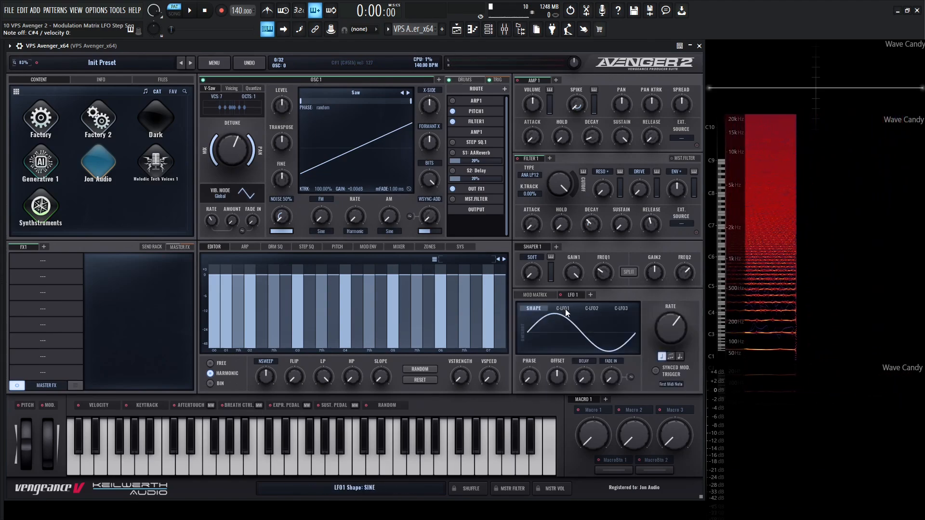
click(566, 311)
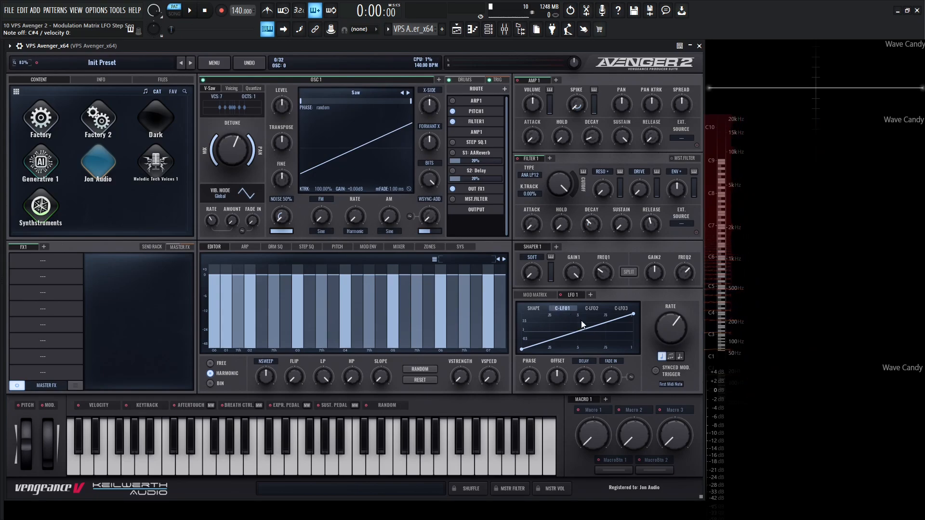
drag(634, 313, 558, 340)
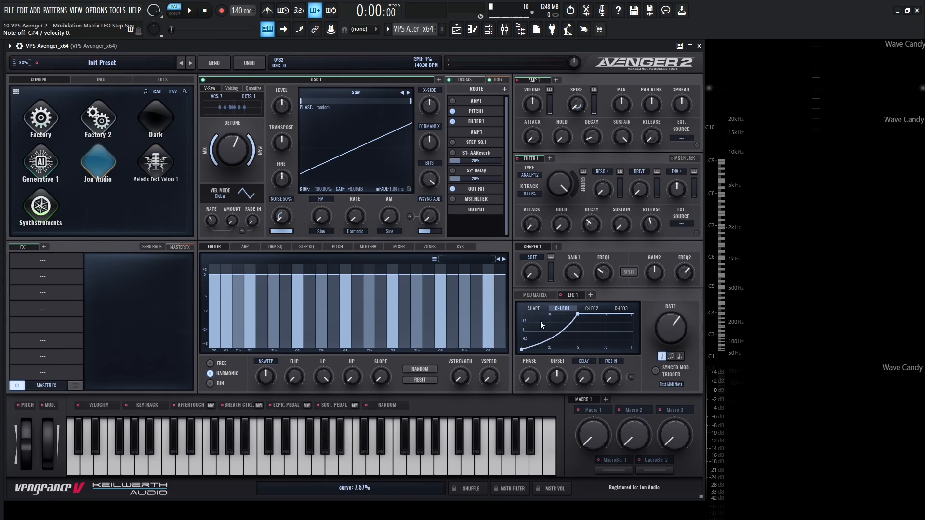
Set LFO 1's shape to CUSTOM1
click(534, 308)
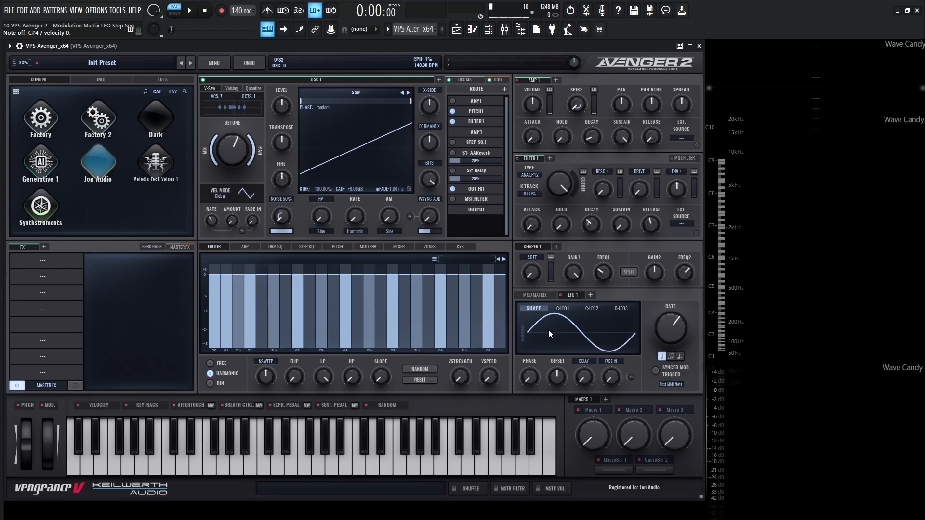
click(571, 331)
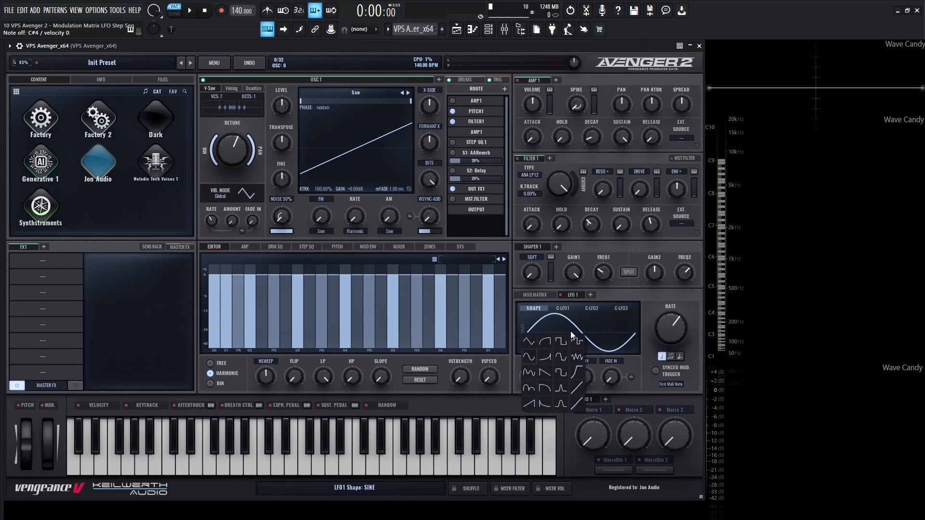
click(576, 374)
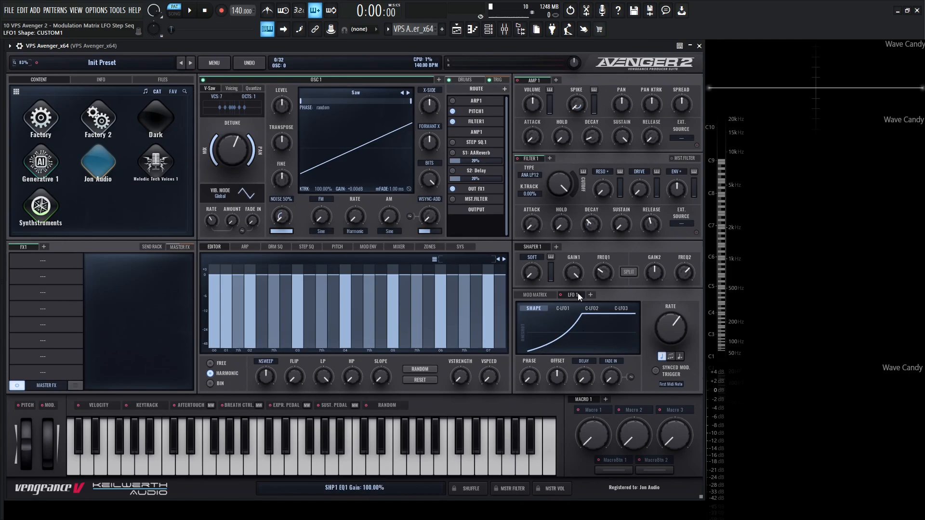
Lower oscillator 1's level to 0%, modulate it with LFO 1 at an amount of 100, and audition the pumping effect
drag(573, 296, 281, 105)
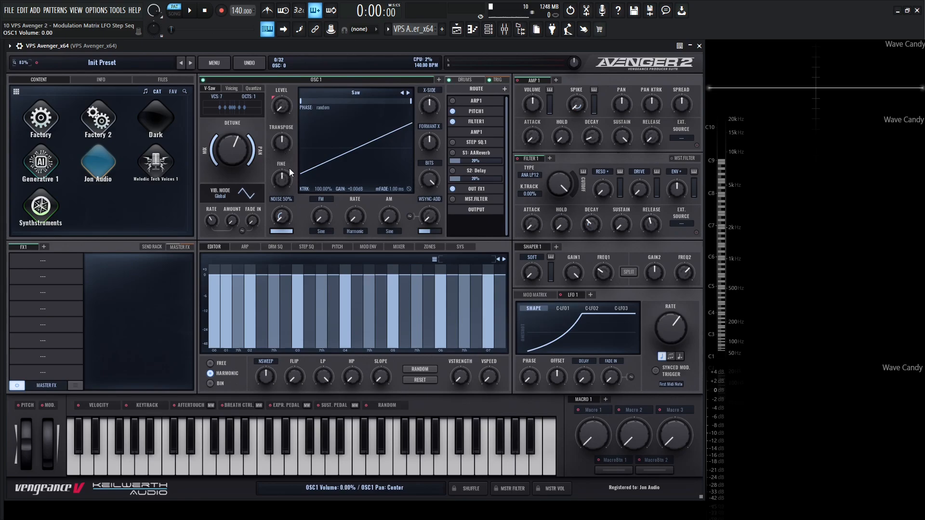
click(534, 295)
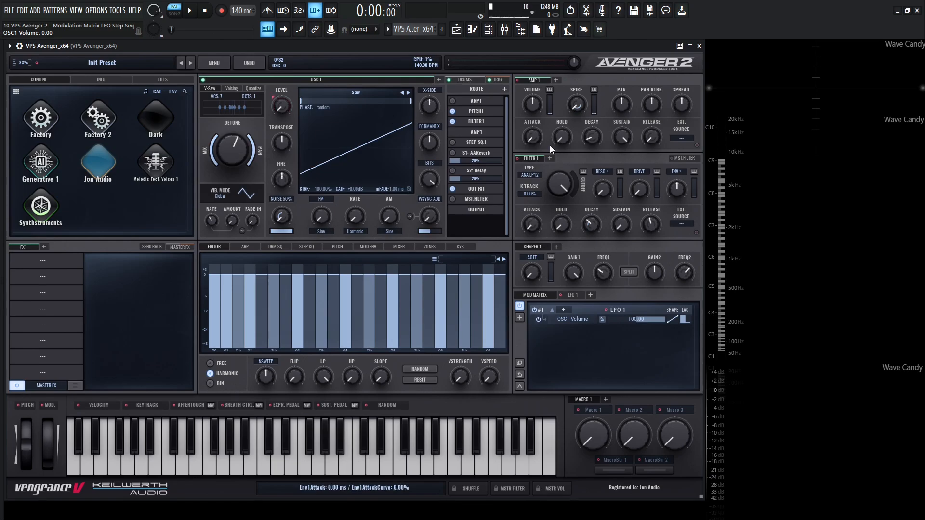
key(s)
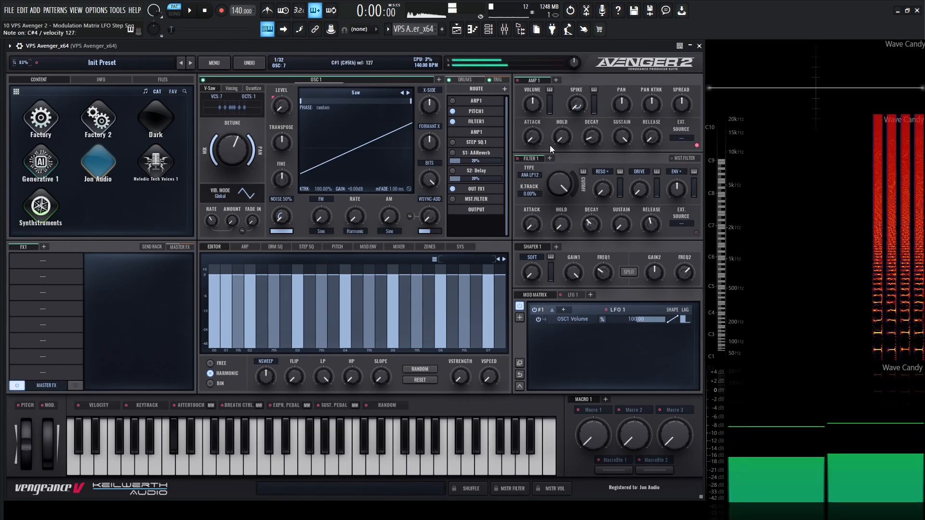
click(576, 294)
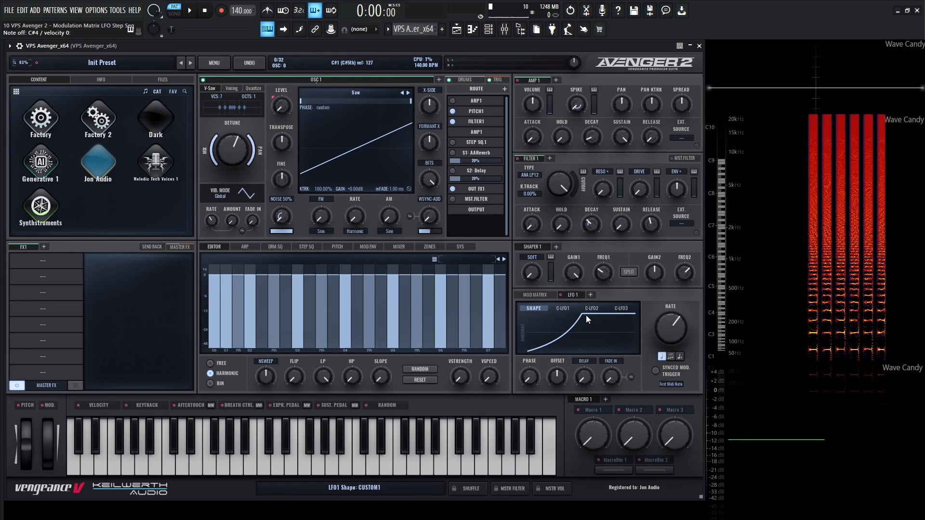
key(s)
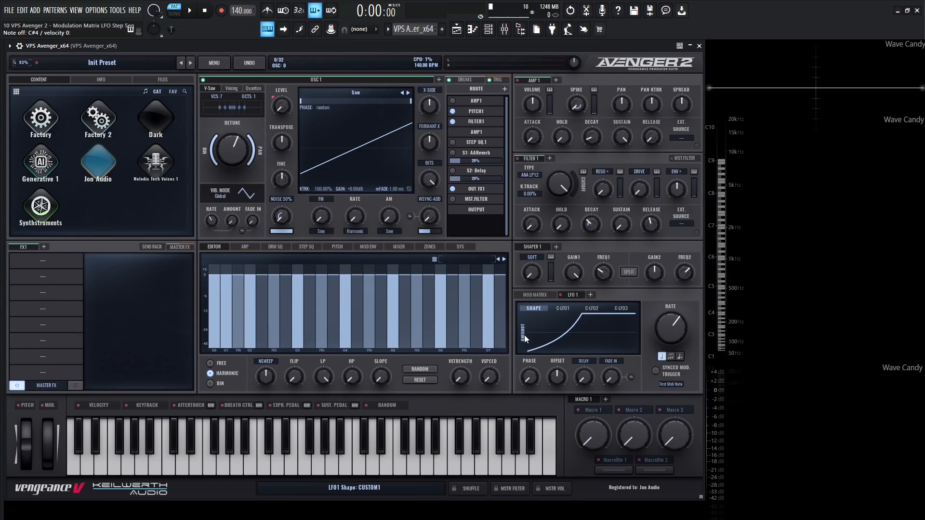
Set LFO 1's trigger source to the Bassdrum in the drums
click(675, 384)
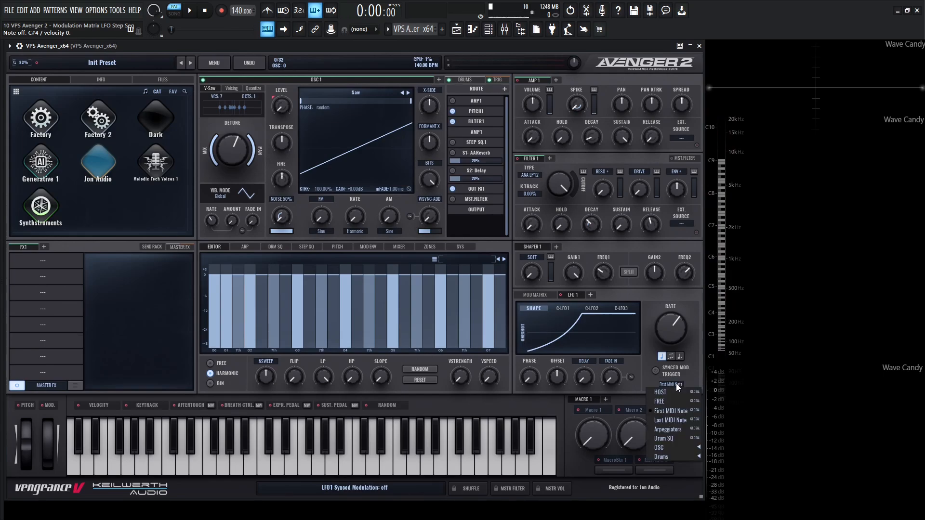
mouse_move(675, 451)
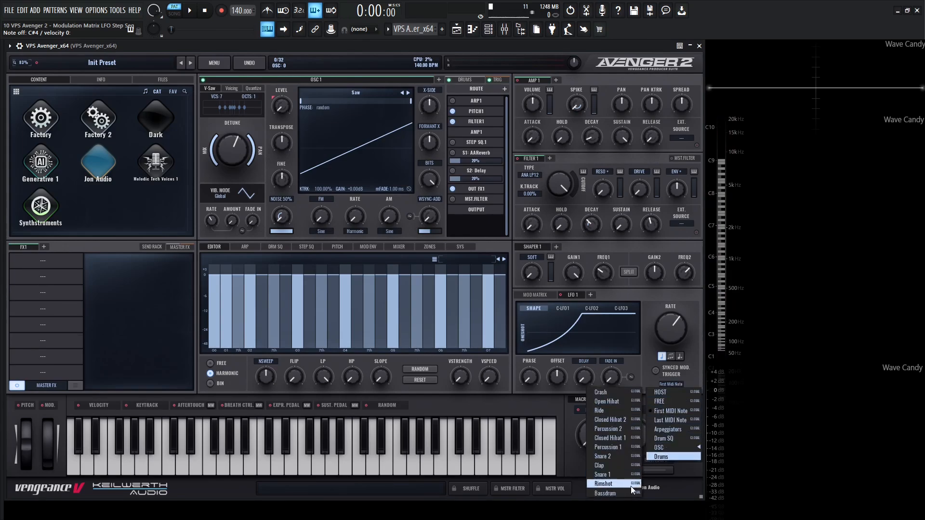
click(621, 490)
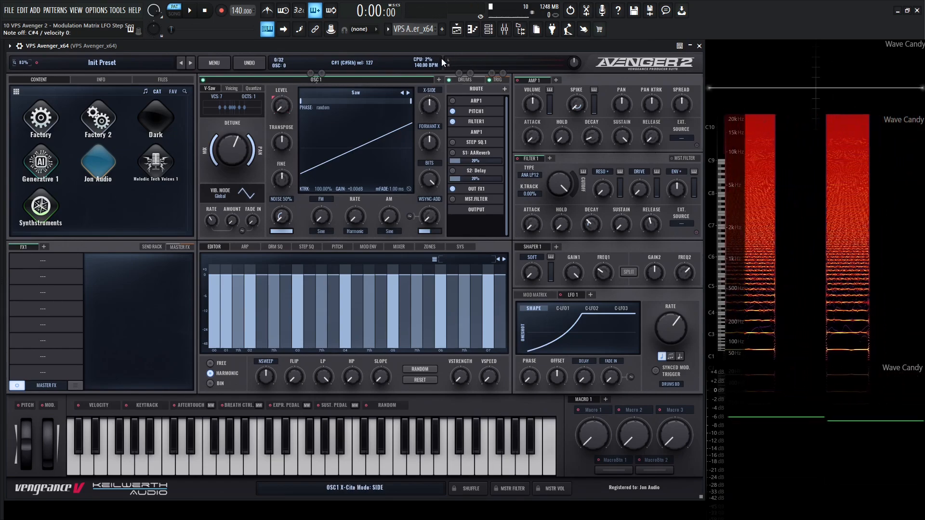
Load the Hypertechno drumkit into the drums section
click(465, 79)
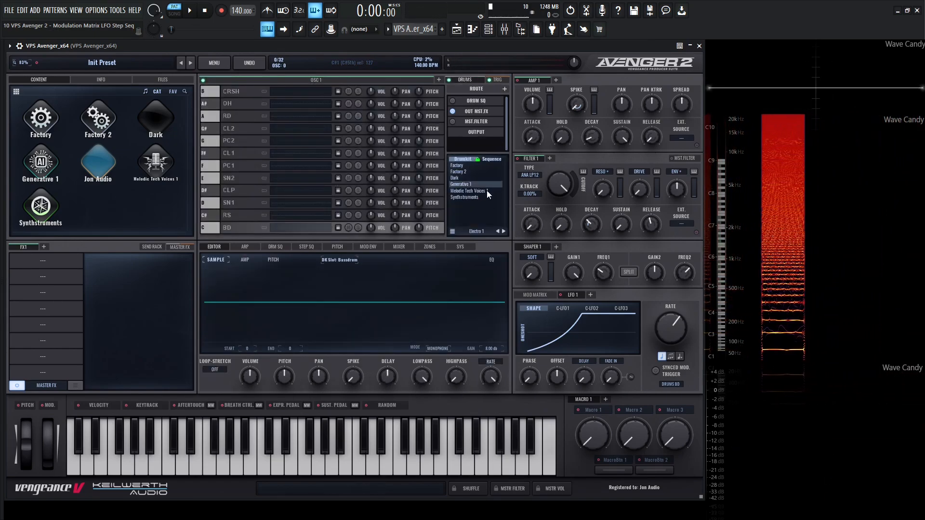
click(465, 175)
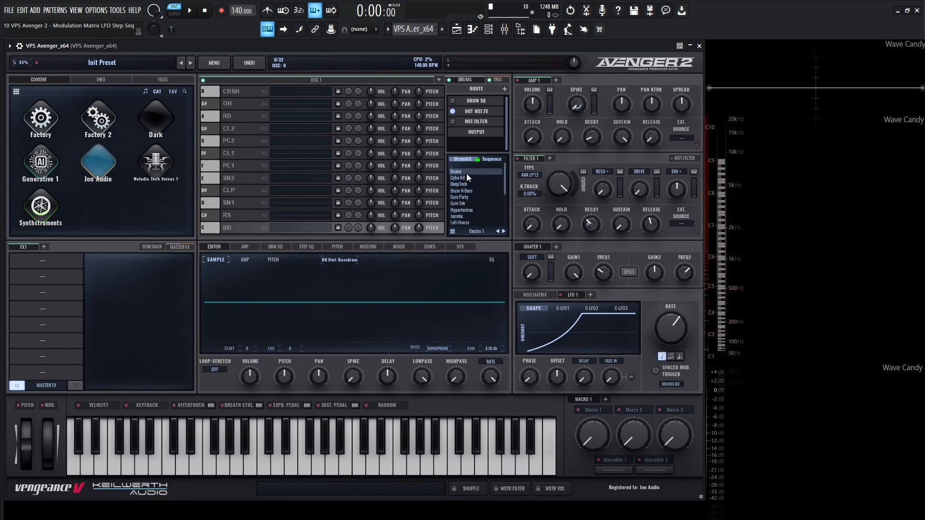
click(478, 210)
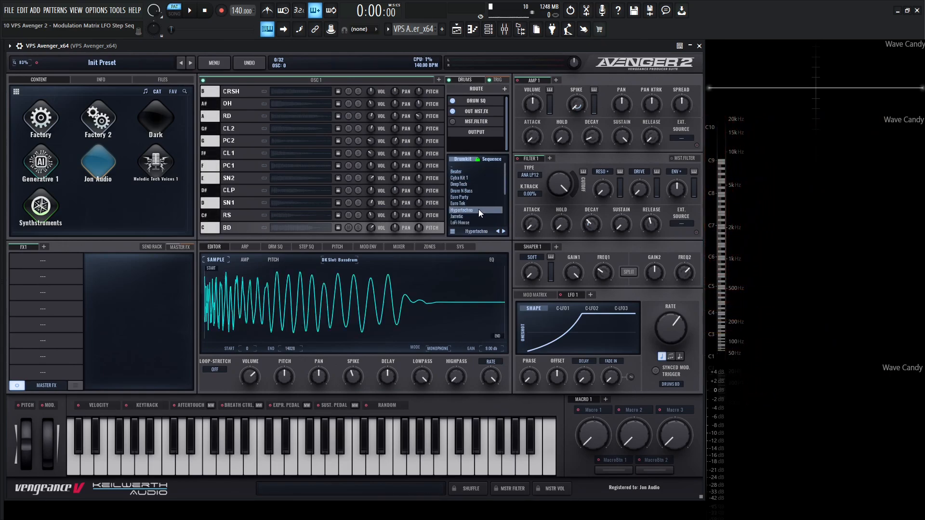
Show the drum sequencer pattern and audition it together with a held C# note
click(305, 247)
click(279, 247)
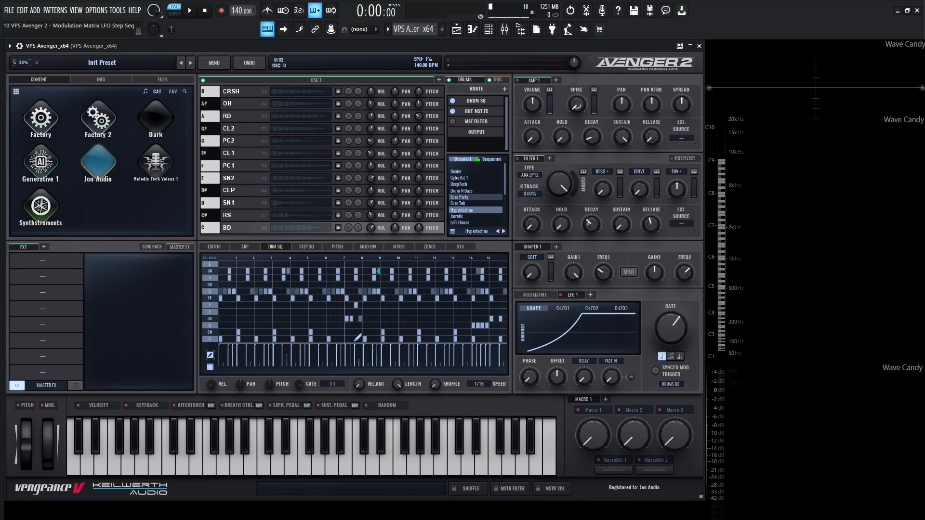
key(space)
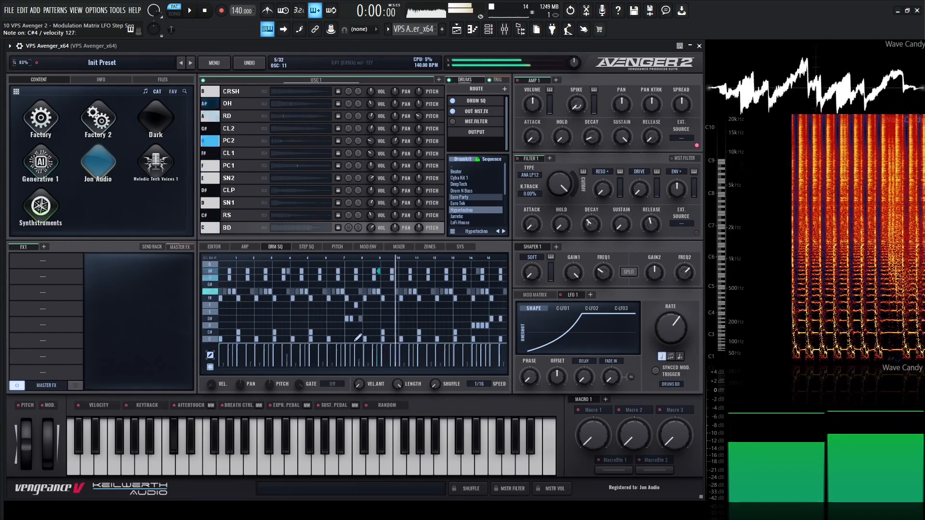
key(space)
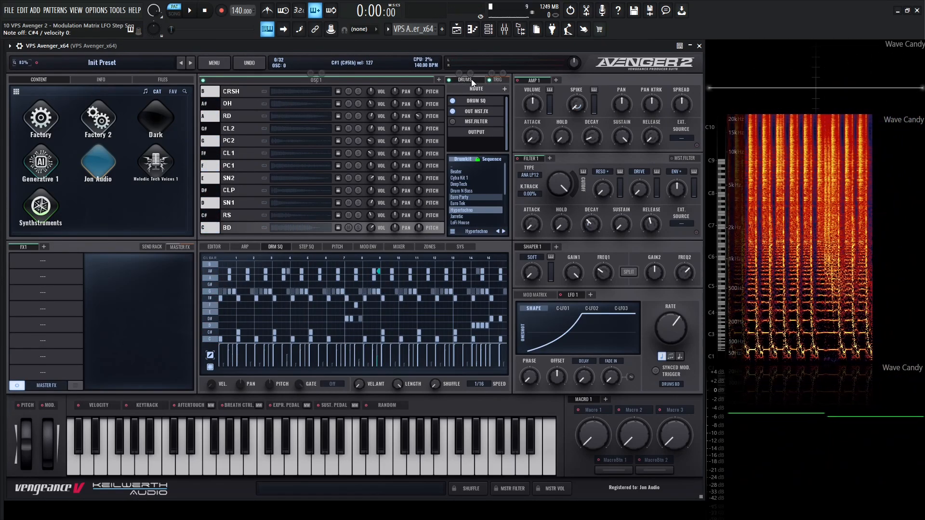
Enable the AAReverb and Delay sends in oscillator 1's route and raise the reverb send to 34%
click(385, 79)
click(453, 153)
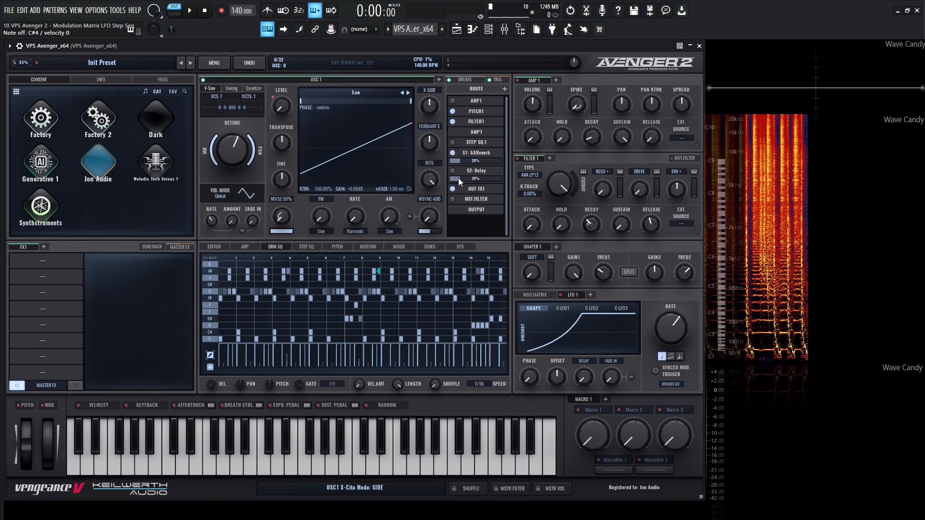
drag(466, 160, 474, 160)
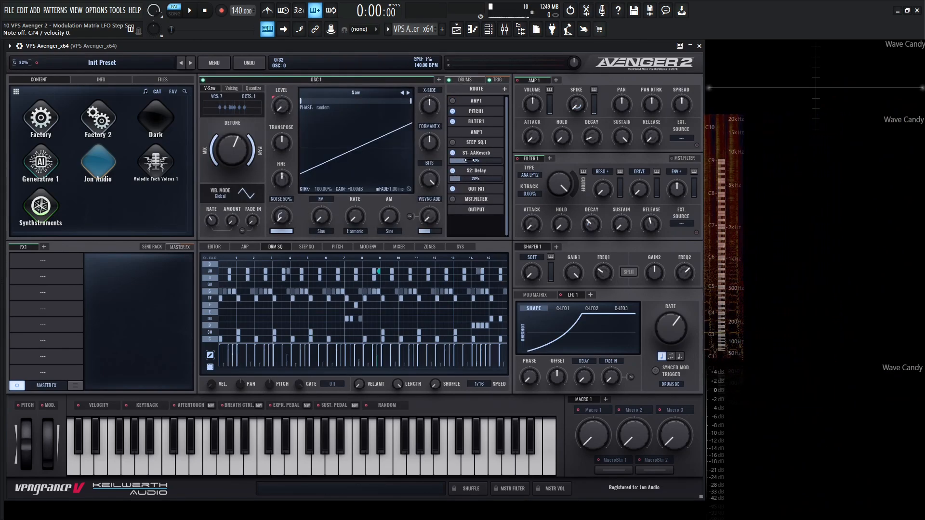
Add an AA Vintage Chorus to the first slot of FX1 and audition the sidechained sound with the drums
click(57, 261)
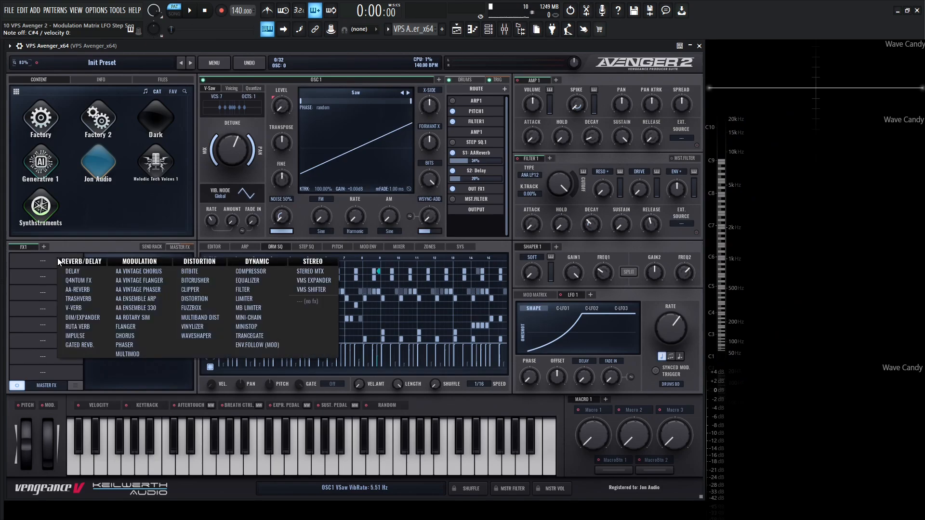
click(135, 271)
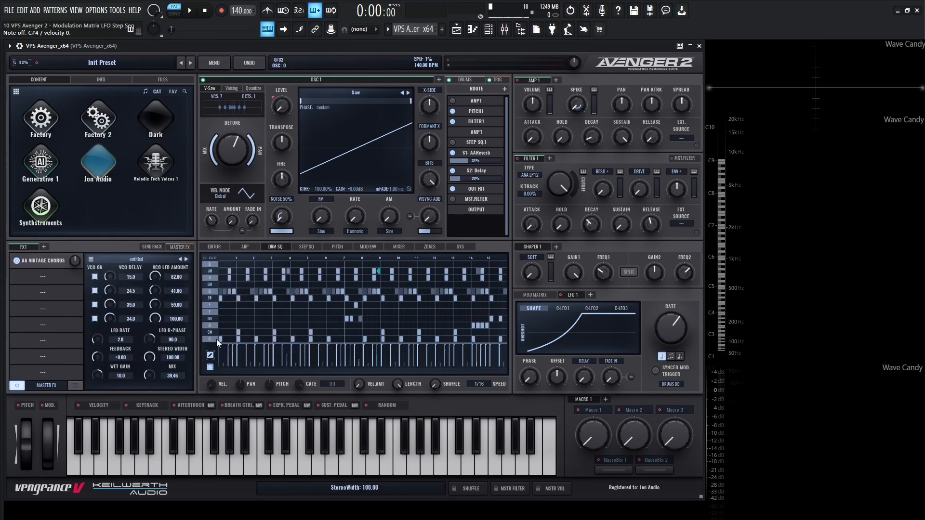
key(s)
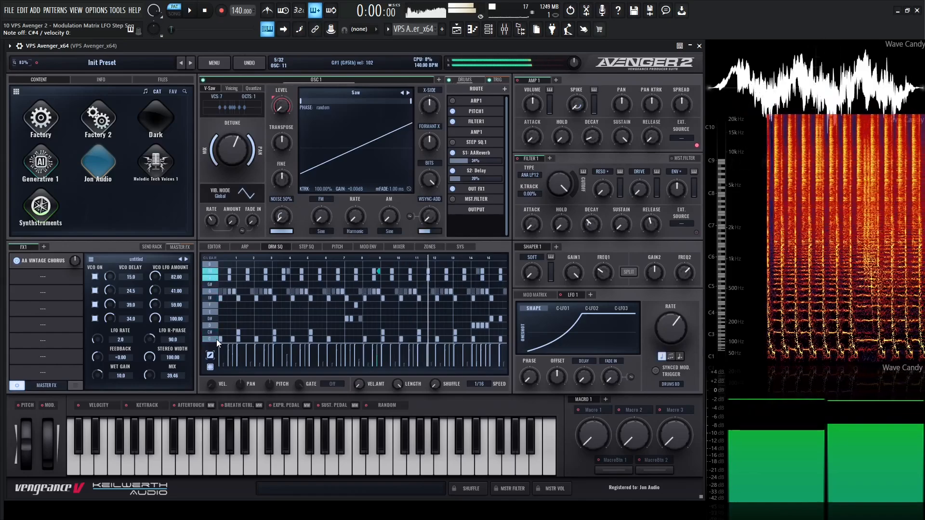
key(h)
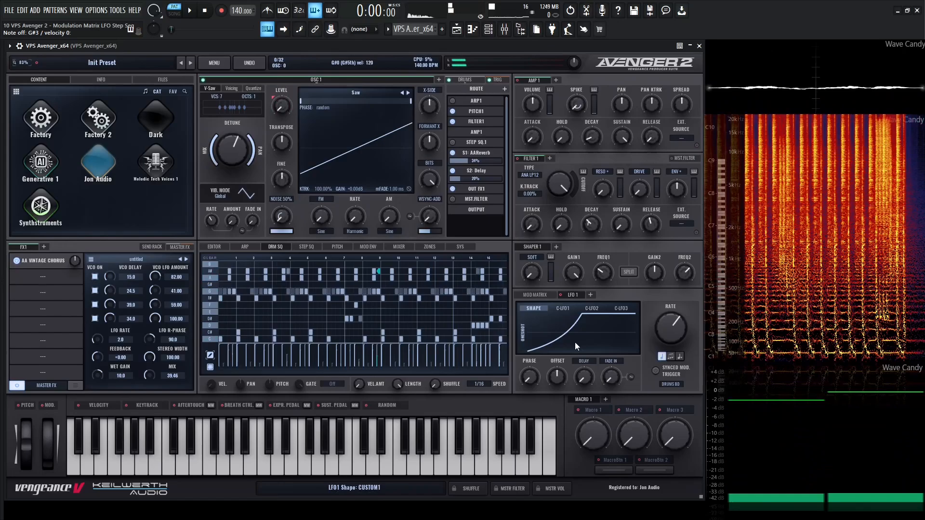
Examine LFO 1's C-LFO1 curve, the custom LFO choices among oscillator 1's FM shapes, and LFO 1's list of shapes
click(562, 309)
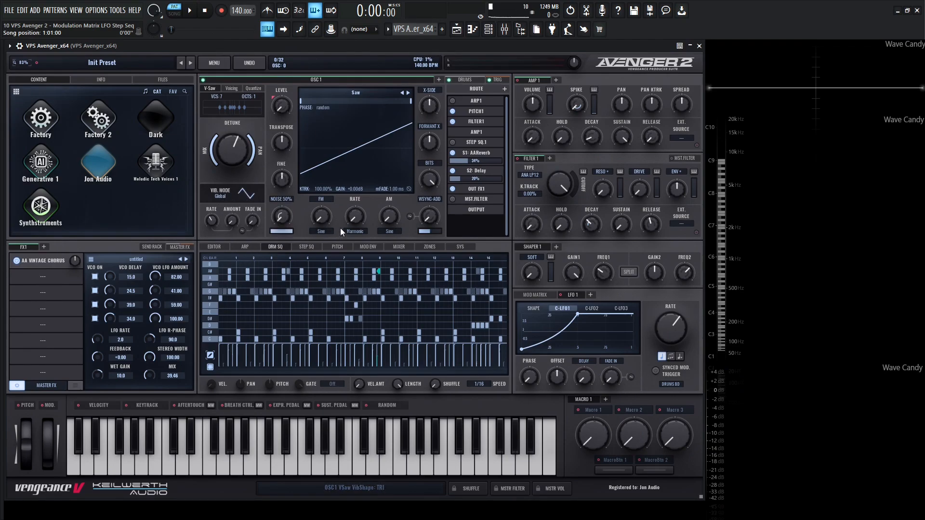
click(328, 230)
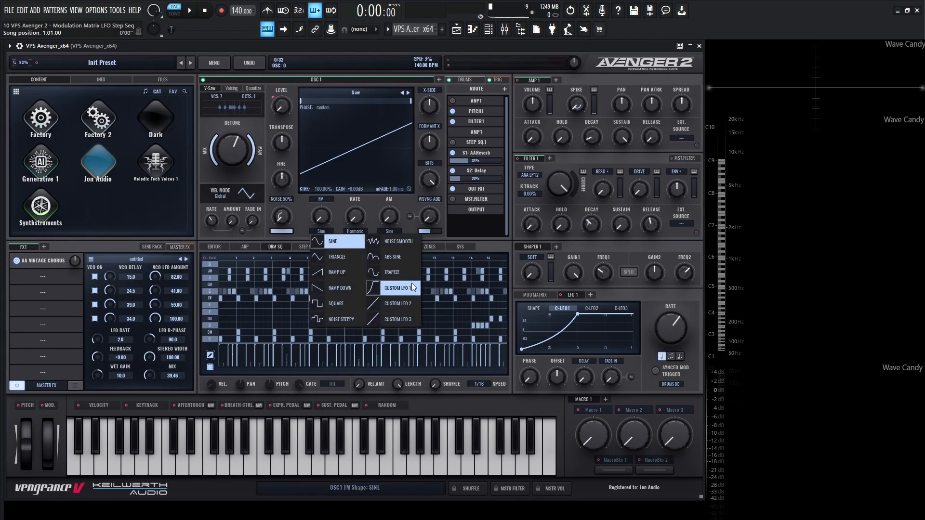
click(533, 308)
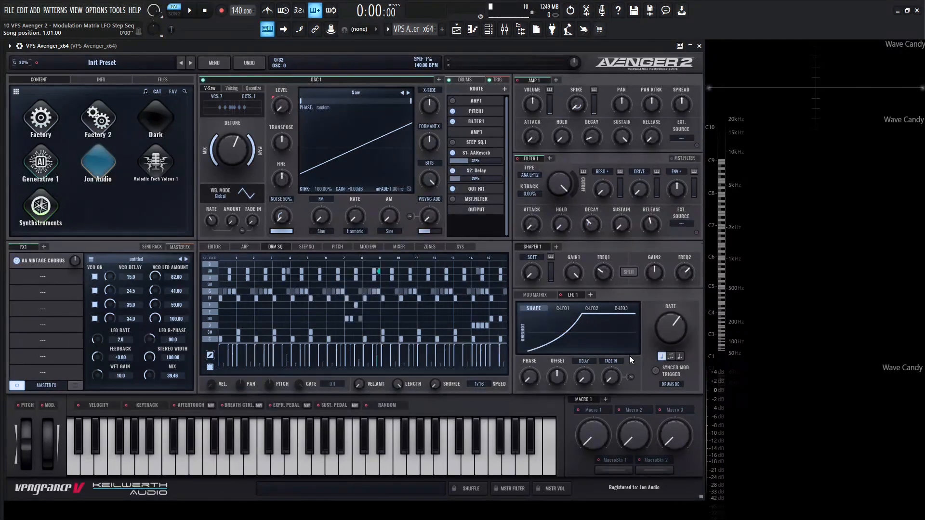
click(590, 325)
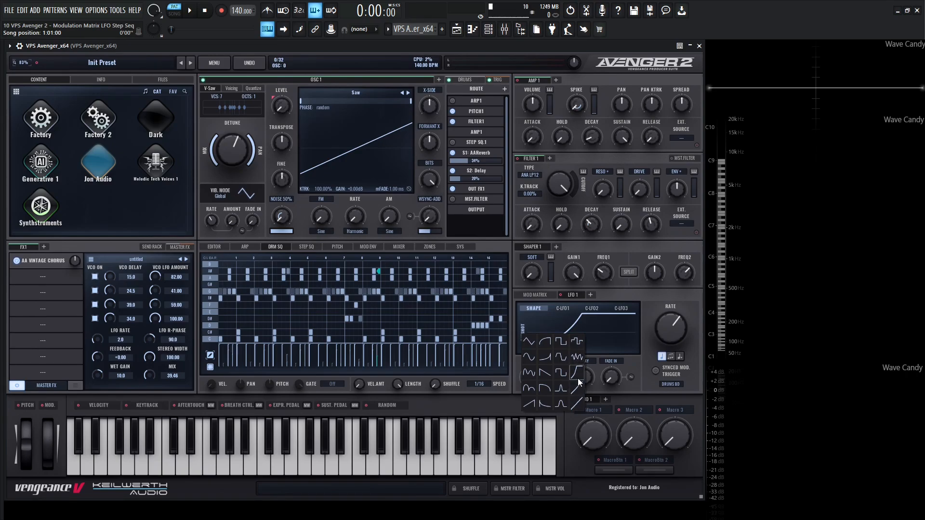
click(546, 372)
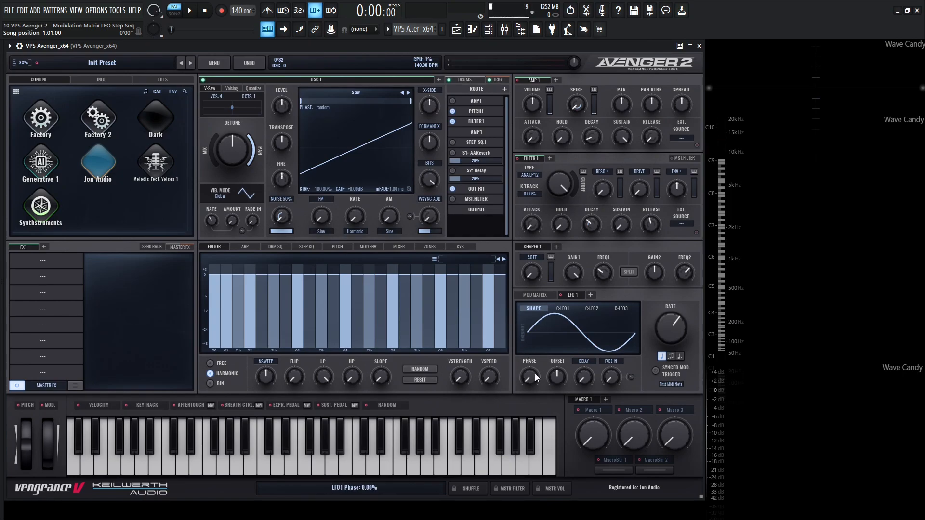
Try shifting LFO 1's phase on the sine shape
drag(529, 380, 530, 414)
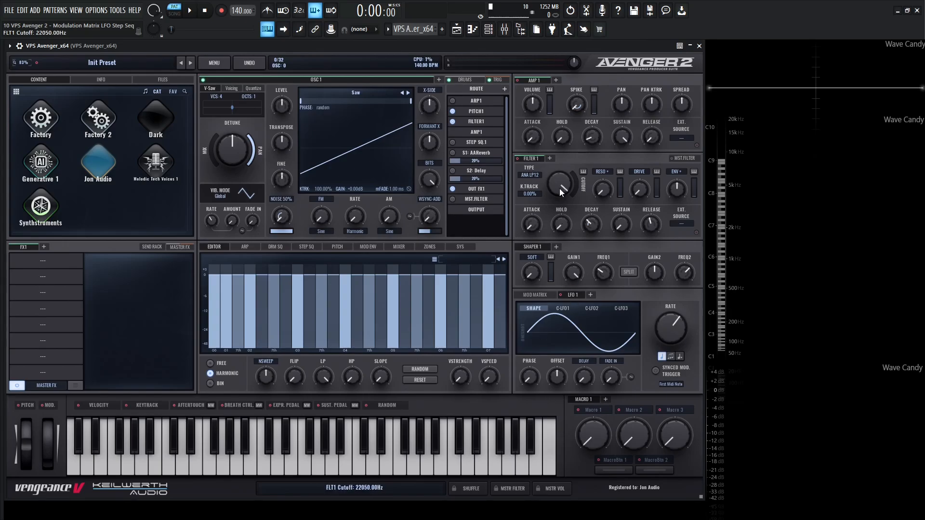
Lower filter 1's cutoff to about 1011 Hz, modulate it with LFO 1, and audition a G# note
drag(560, 188, 561, 227)
drag(572, 295, 561, 187)
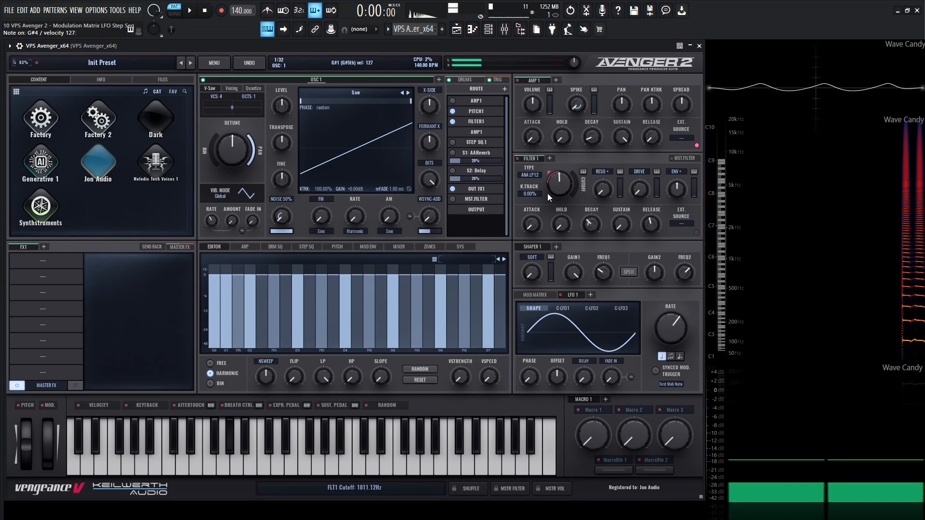
mouse_move(548, 187)
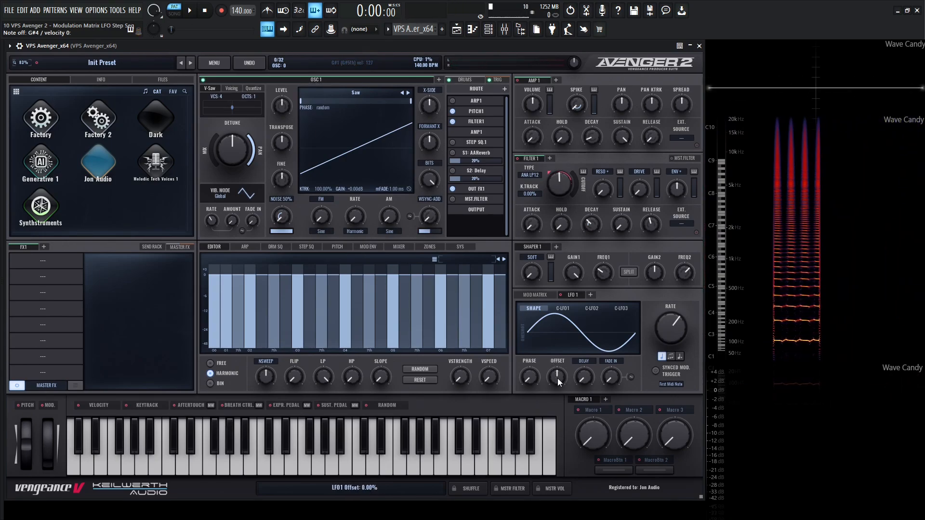
Raise LFO 1's offset to its maximum and lower it to its minimum, auditioning the filter modulation with G# notes
drag(557, 378, 552, 311)
mouse_move(568, 191)
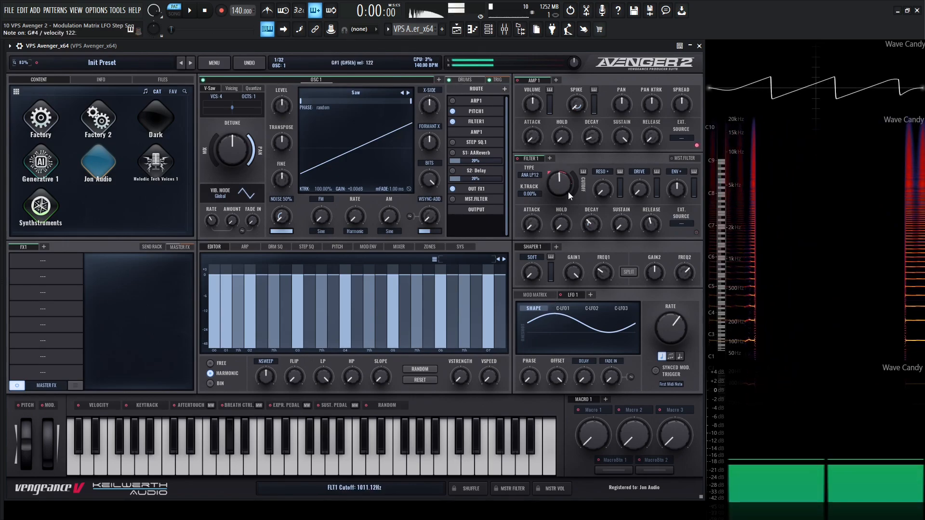
drag(558, 377, 549, 518)
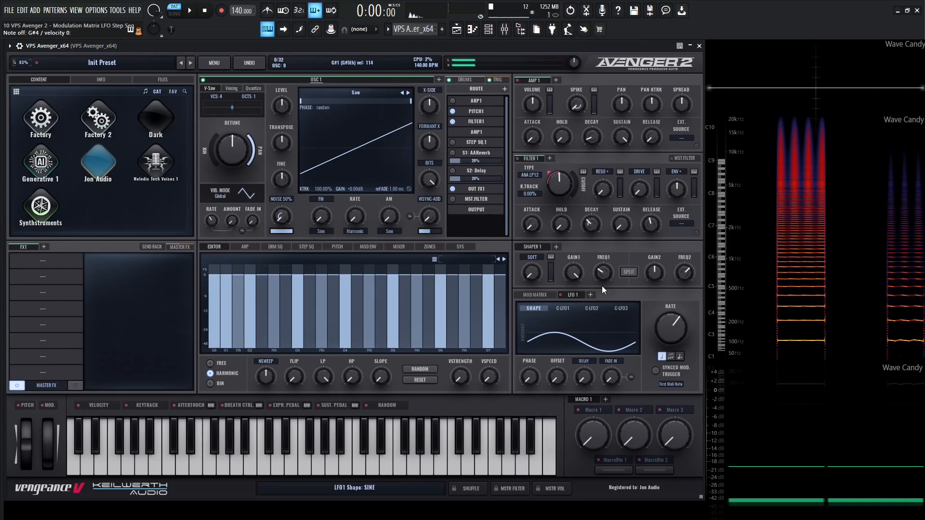
mouse_move(583, 221)
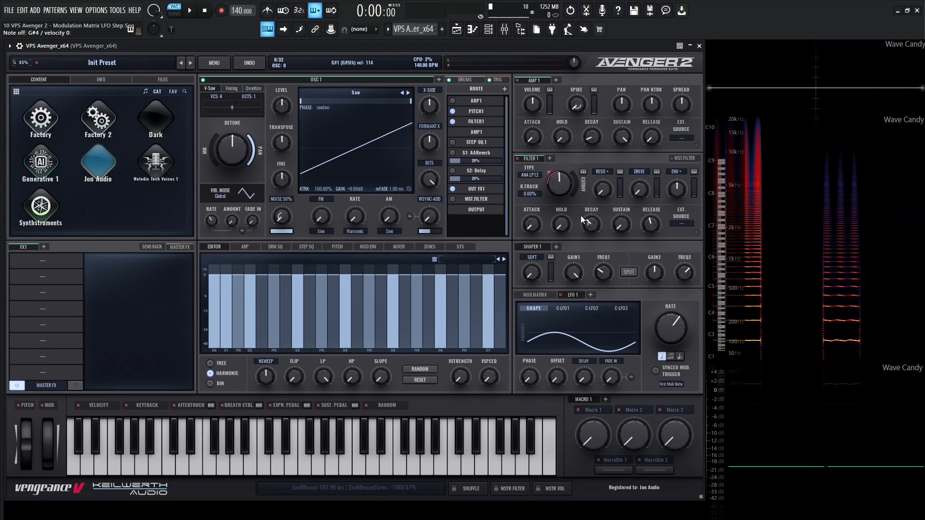
mouse_move(550, 386)
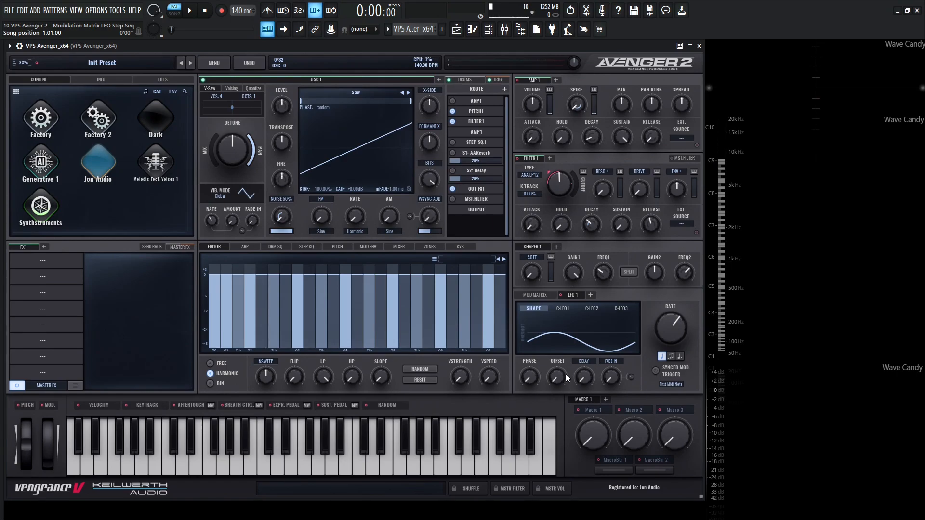
Try DELAY SYNC mode on LFO 1 with a longer delay, and return the control to plain DELAY
click(589, 364)
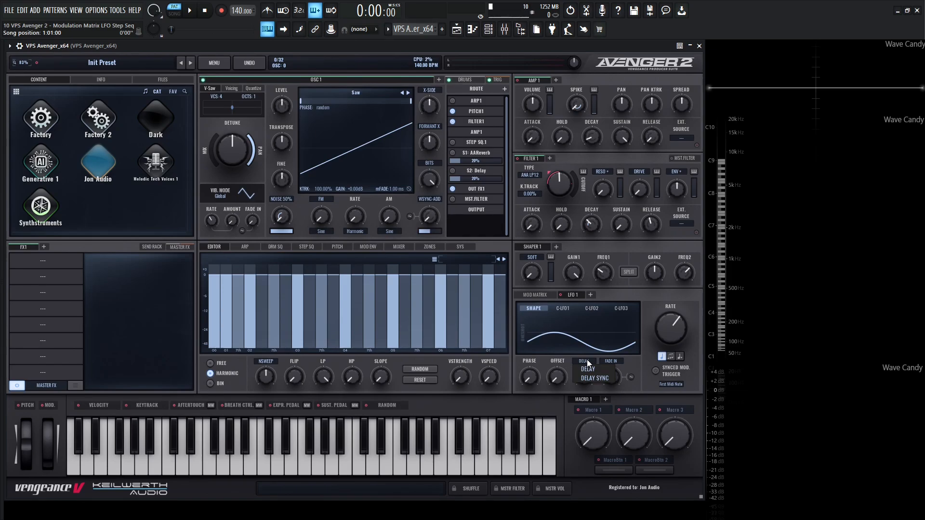
click(599, 378)
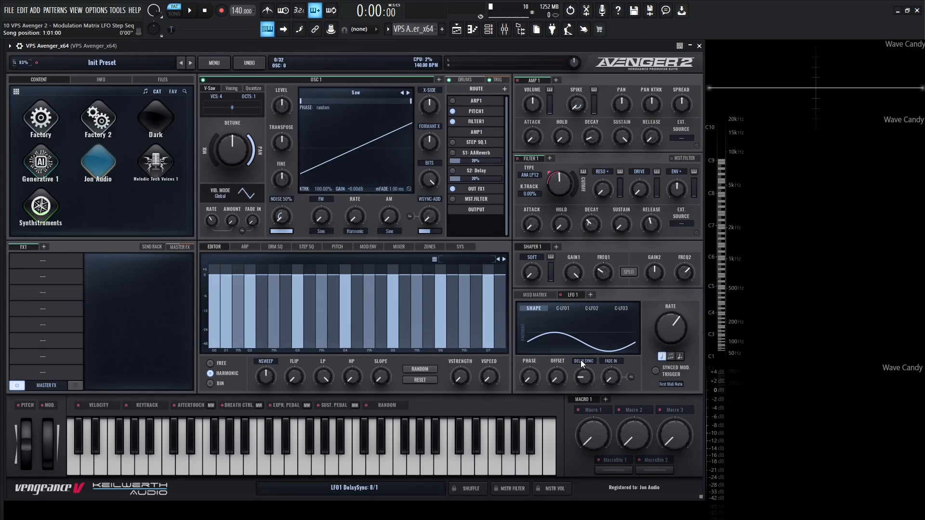
scroll(589, 374, up, 3)
click(585, 363)
click(588, 368)
click(631, 377)
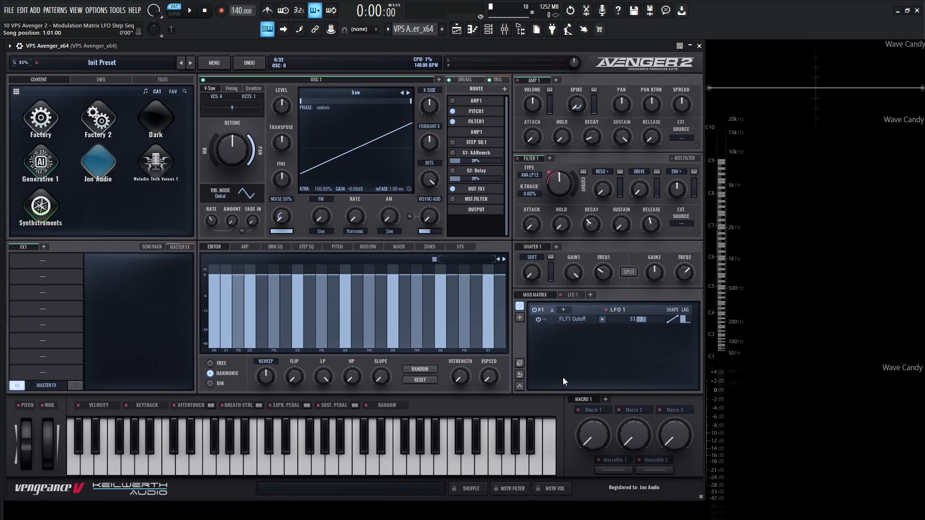
Examine the Math sources available for a new modulation matrix source, such as the increment and random options
click(520, 318)
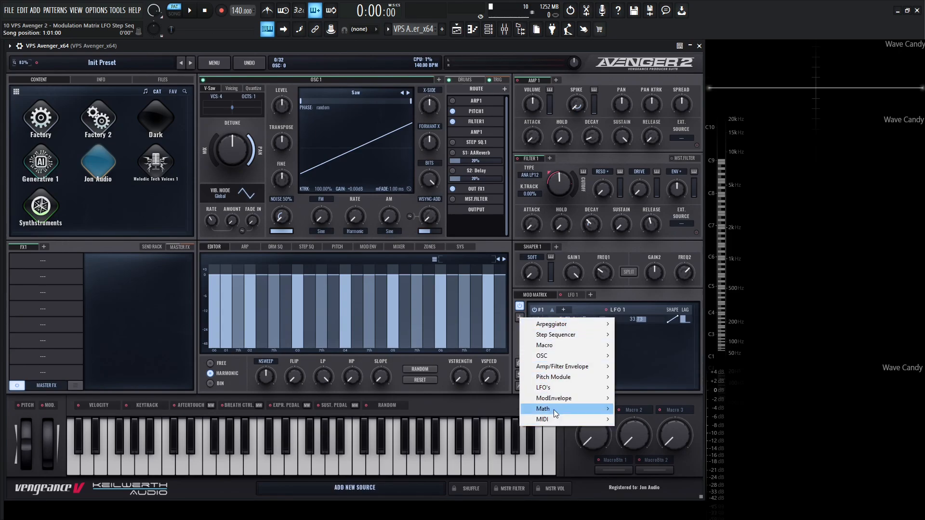
mouse_move(568, 409)
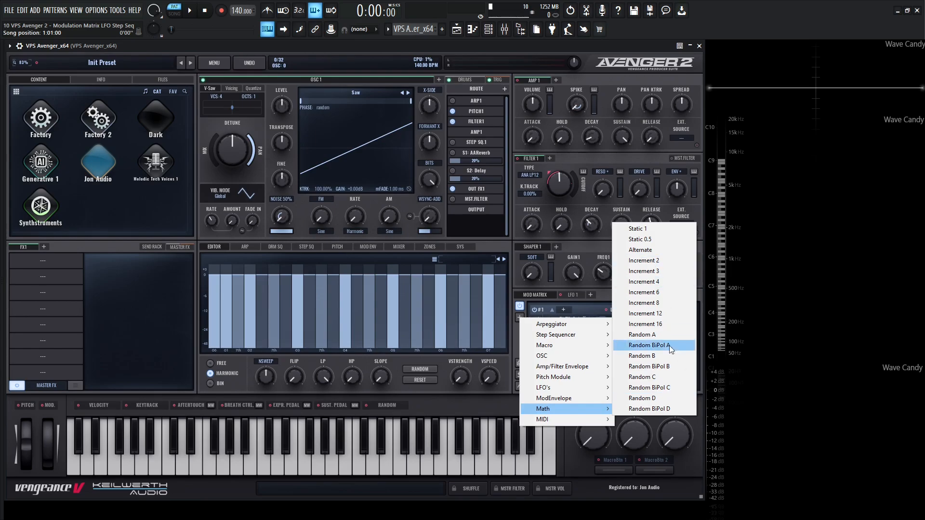
click(467, 237)
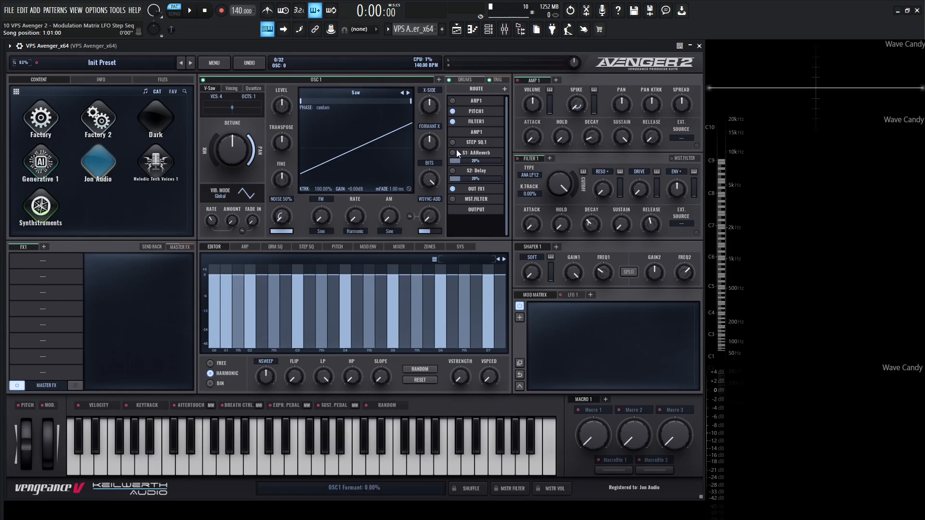
Enable step sequencer 1 in oscillator 1's route and add a second step at a reduced level
click(306, 247)
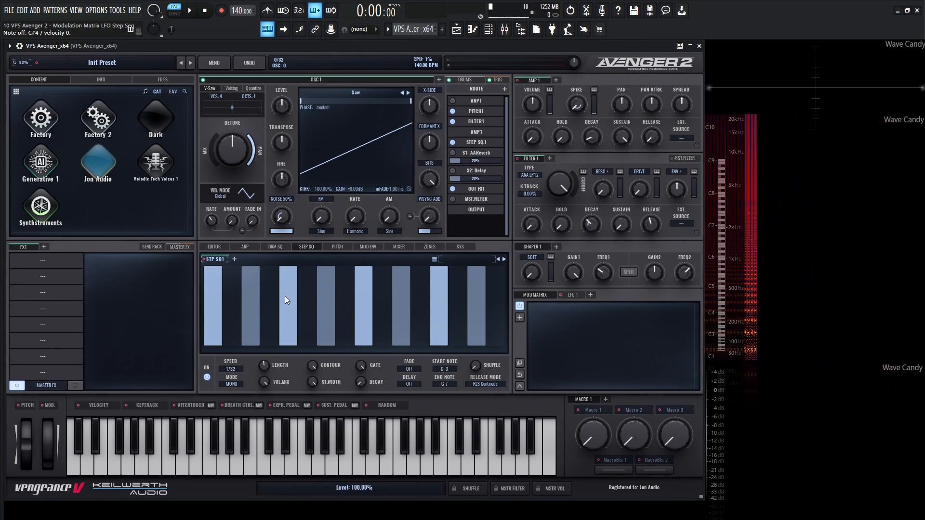
click(231, 292)
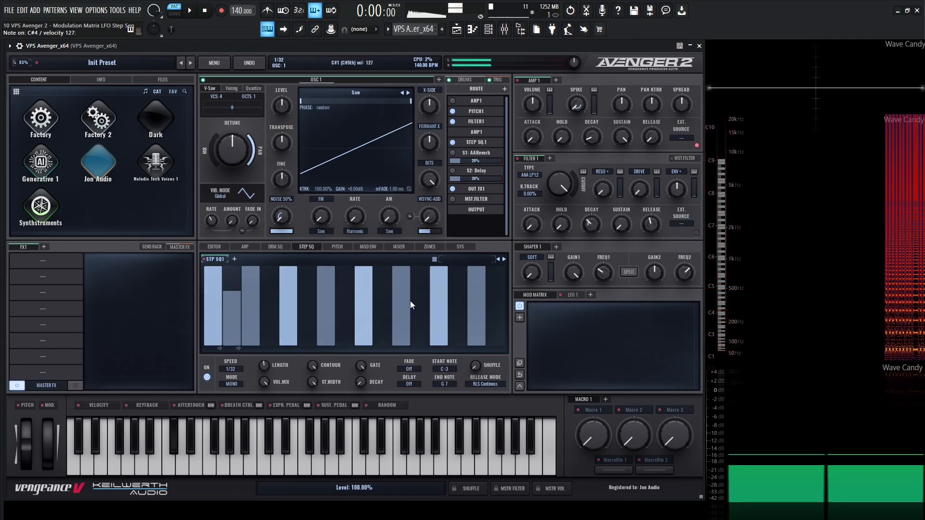
Add step 12 at a reduced level in step sequencer 1 and set the sequencer speed to 1/16
click(427, 321)
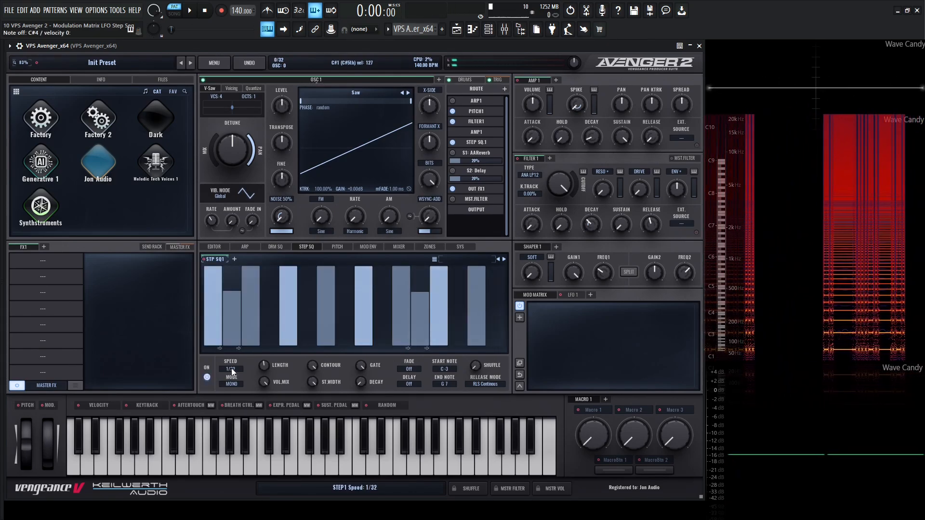
scroll(231, 368, up, 2)
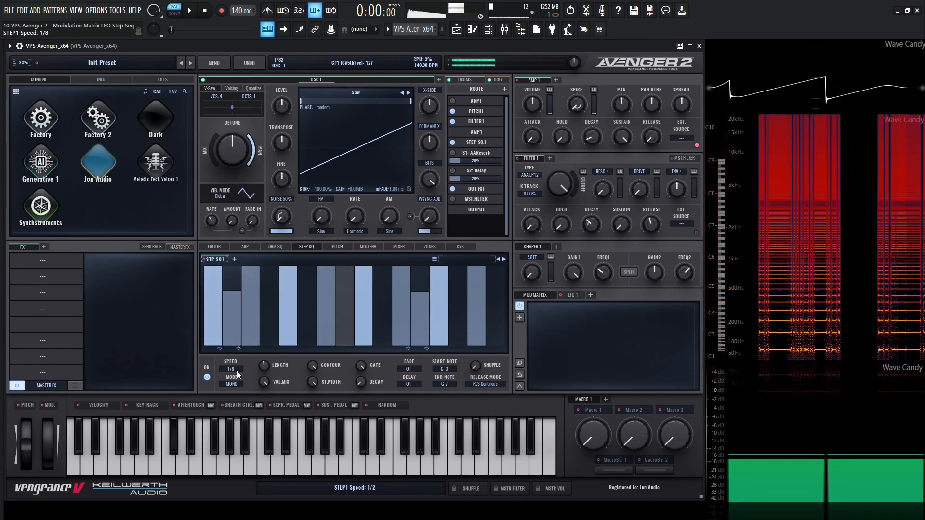
scroll(236, 371, down, 1)
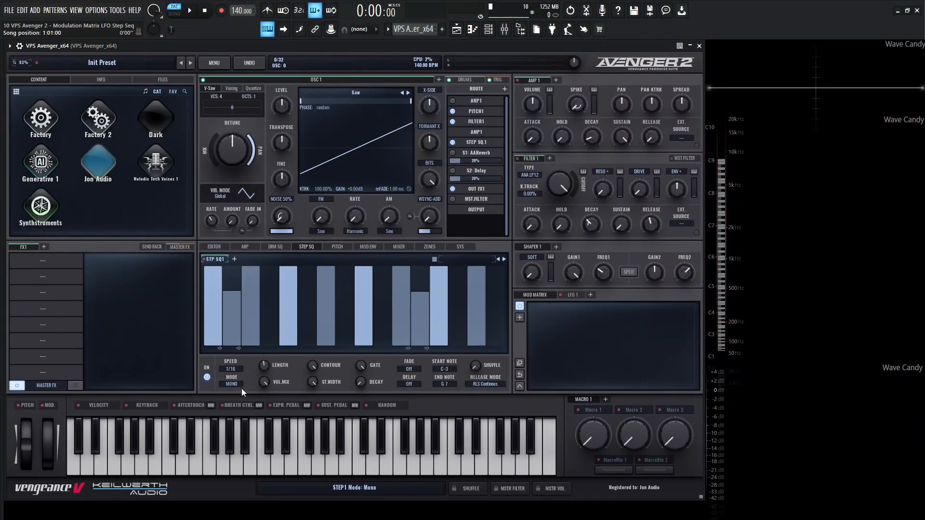
Switch step sequencer 1 to STEREO mode, keeping only upper-lane steps in the first eight positions and lower-lane steps in the last eight
click(237, 400)
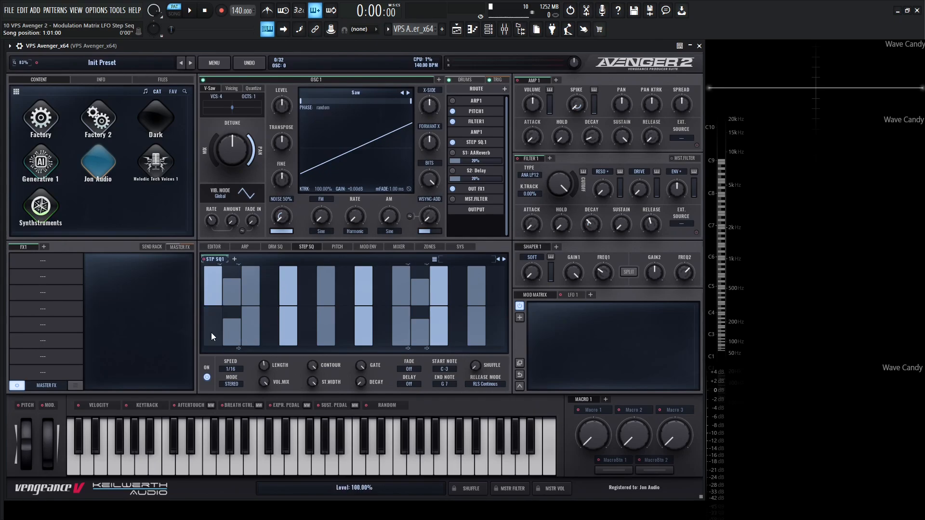
drag(363, 285, 521, 295)
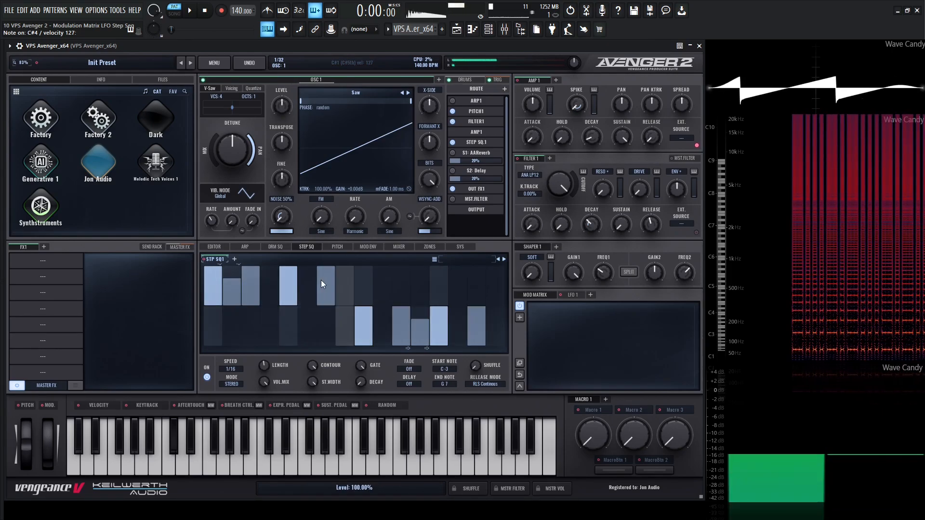
Try a 32-step length and a changed stereo width on step sequencer 1, restoring 16 steps and full width
drag(265, 372, 289, 250)
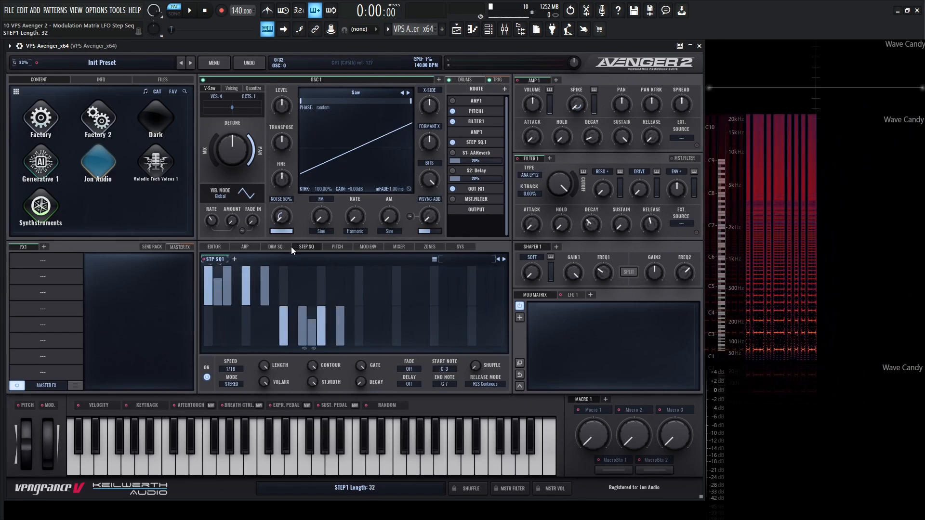
drag(265, 370, 269, 415)
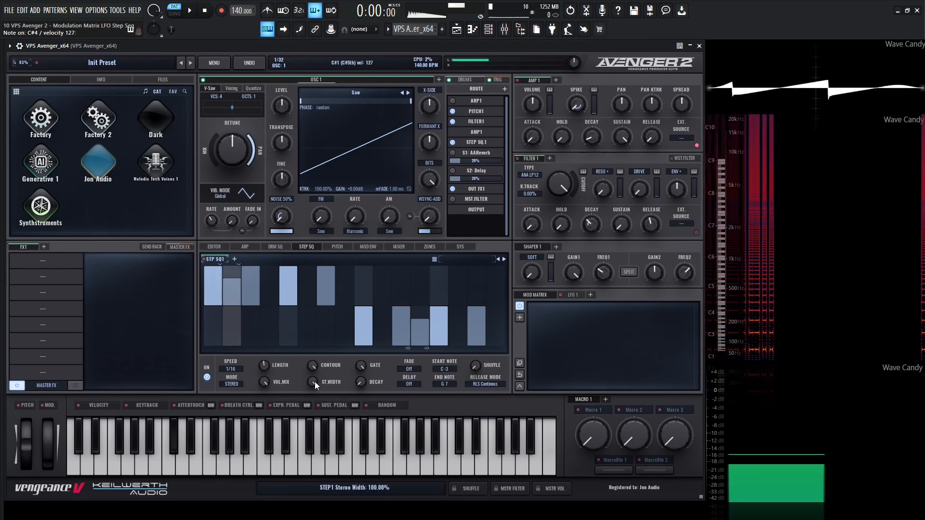
drag(314, 381, 320, 284)
Link steps 11, 12 and 13 in the lower lane of step sequencer 1 into one continuous step
mouse_move(361, 359)
mouse_down()
mouse_move(369, 424)
mouse_move(360, 369)
mouse_up()
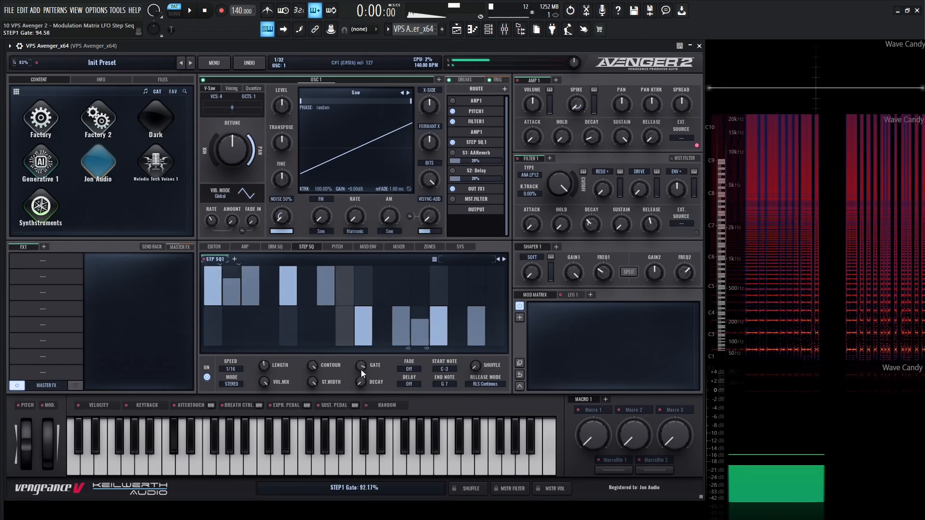
click(408, 348)
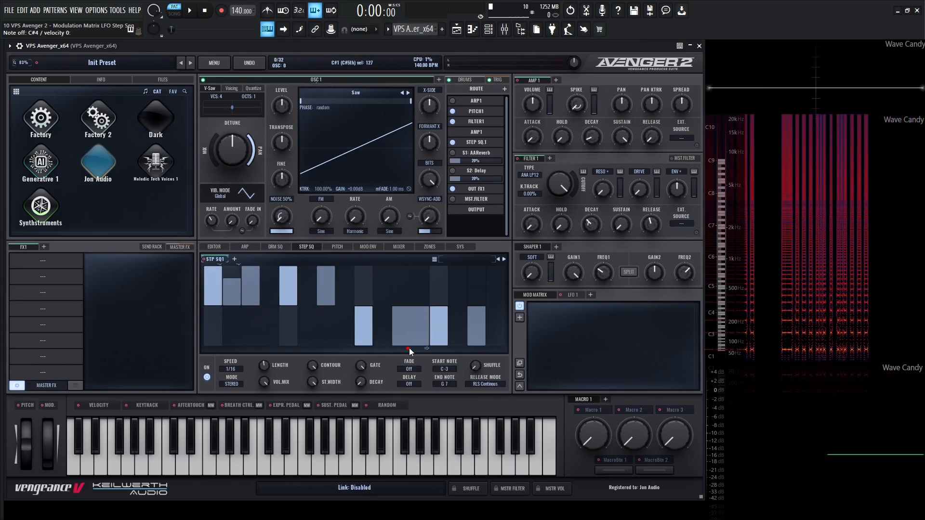
click(427, 348)
Try a shorter gate and an added decay on step sequencer 1, and return both controls to their original settings
drag(368, 367, 366, 408)
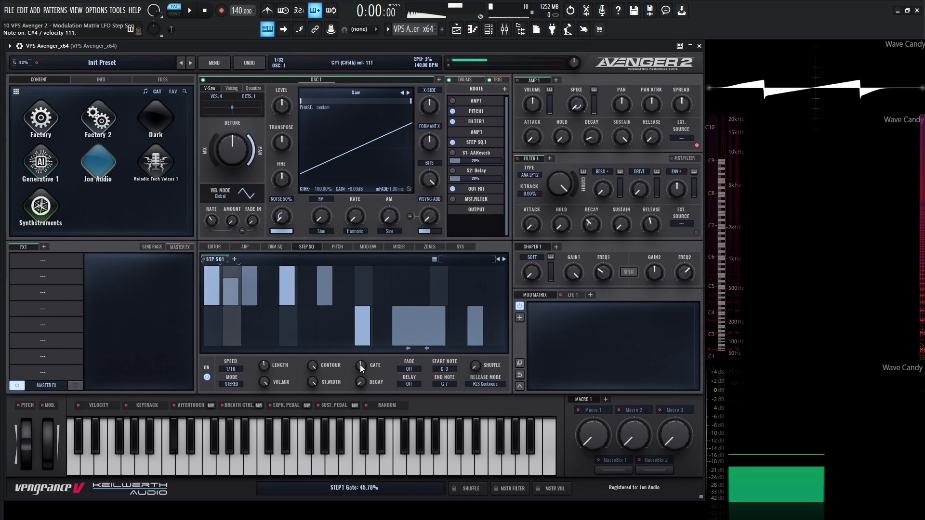
drag(360, 365, 363, 417)
drag(364, 373, 366, 301)
drag(362, 383, 354, 317)
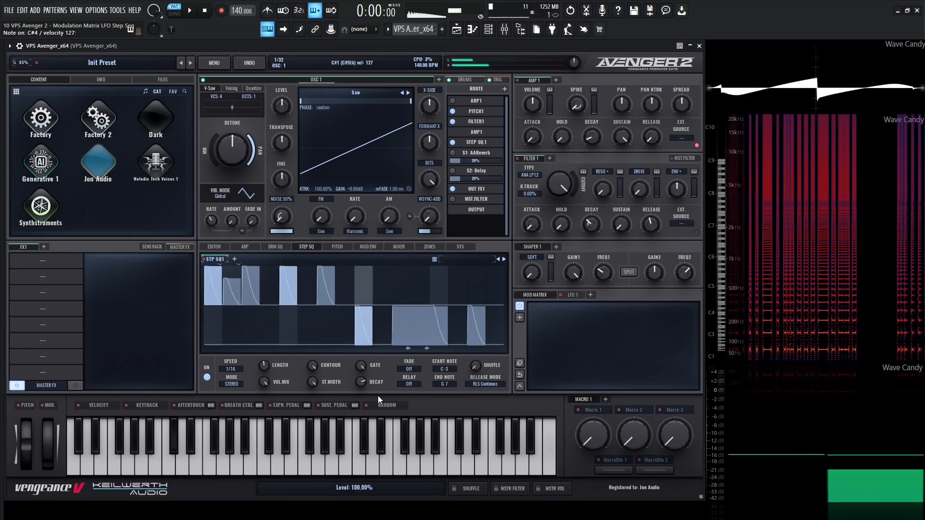
drag(361, 379, 372, 449)
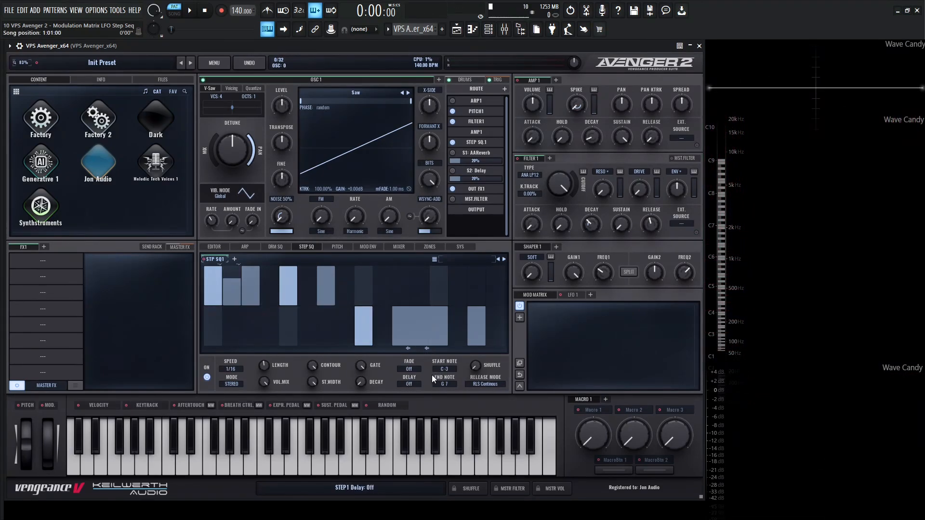
Examine LFO 1's delay and fade-in controls alongside the delay options of step sequencer 1
click(573, 294)
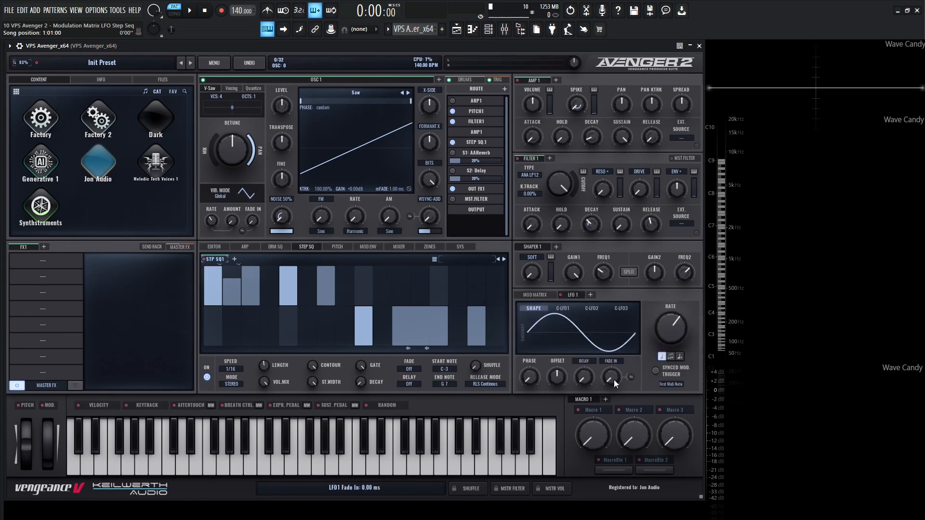
click(538, 295)
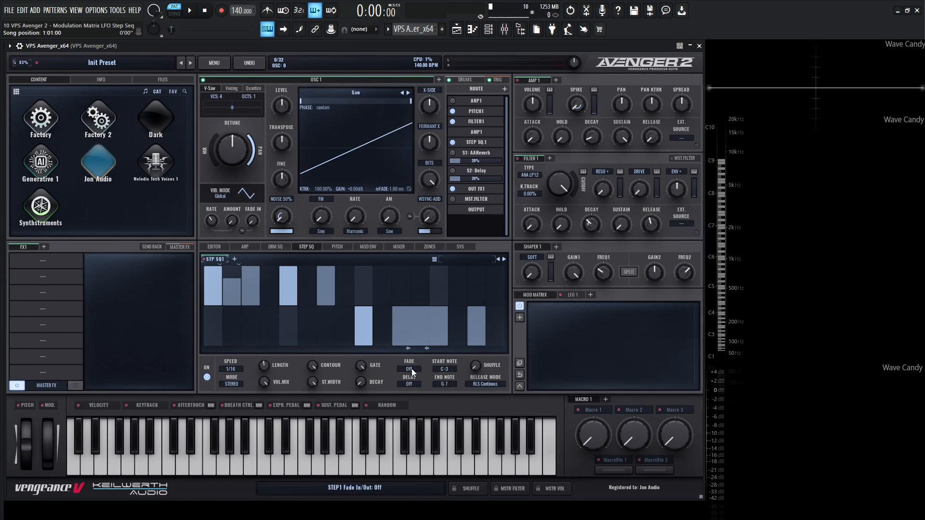
click(410, 384)
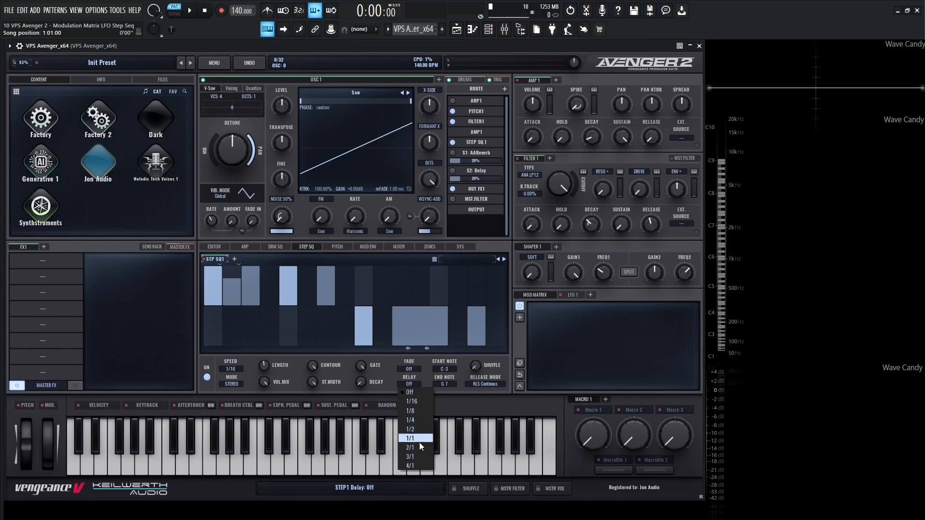
click(390, 389)
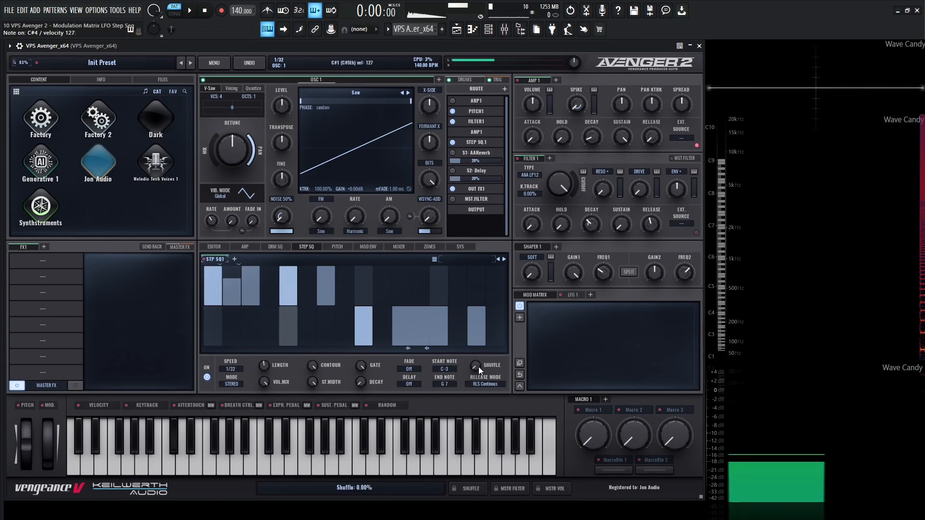
Try the Shuffle control of step sequencer 1 and return it to 0%
drag(474, 351, 504, 385)
key(space)
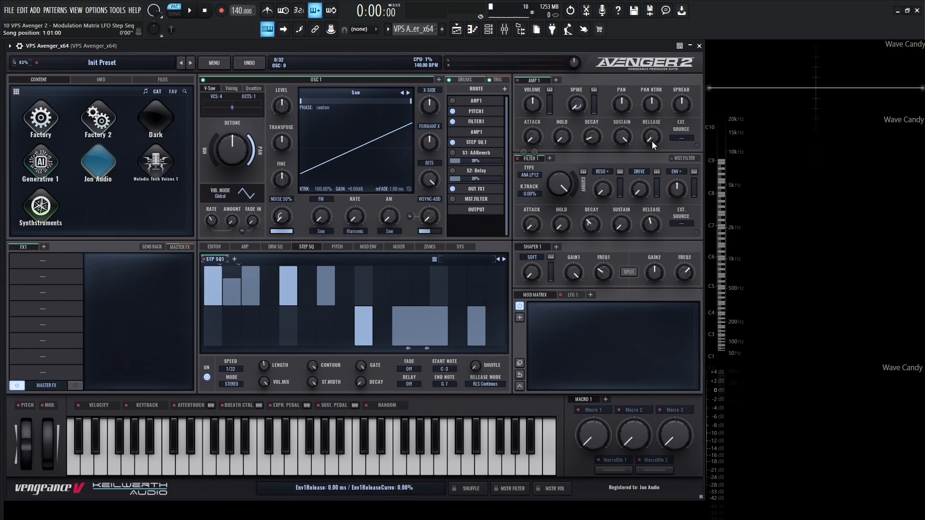
Raise the release of AMP 1 to about 1987 ms and set the step sequencer's release mode to RLS Closed
mouse_move(653, 135)
drag(652, 135, 647, 109)
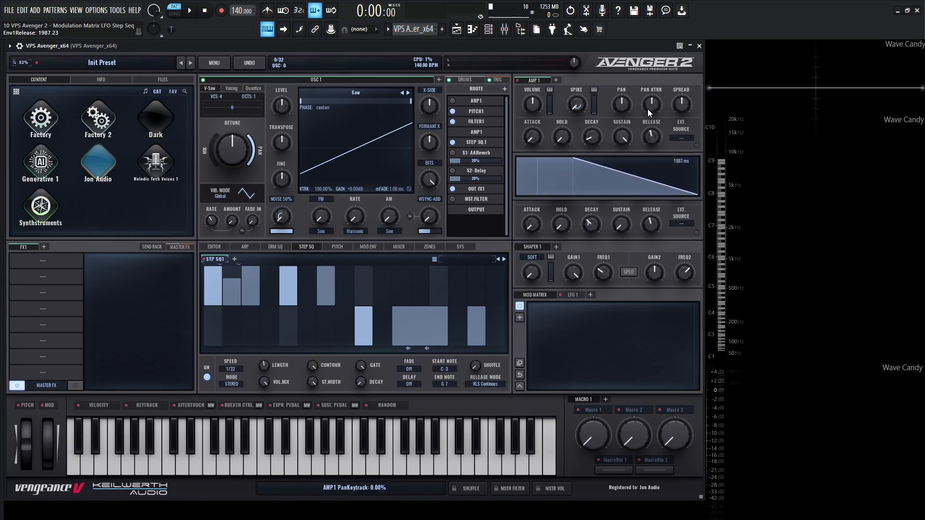
click(497, 381)
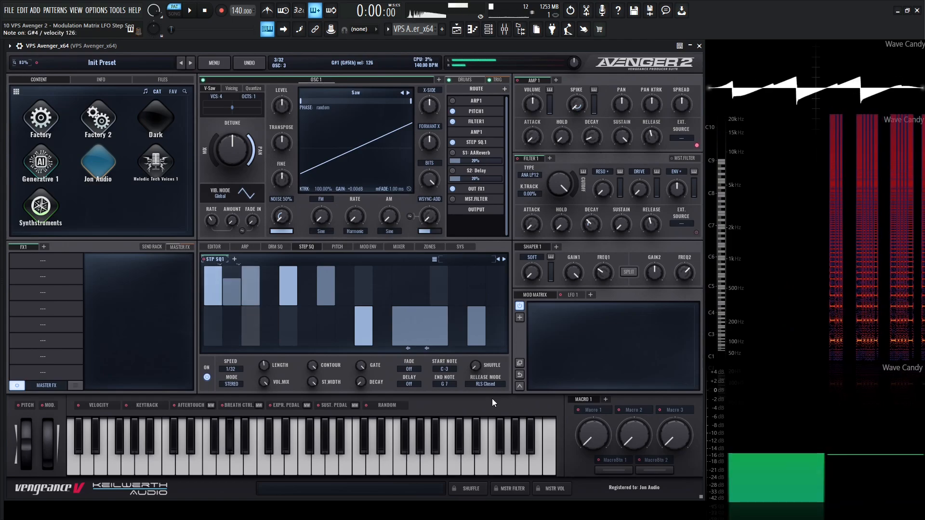
Set the step sequencer's release mode to RLS Open and audition it with G# notes
click(485, 384)
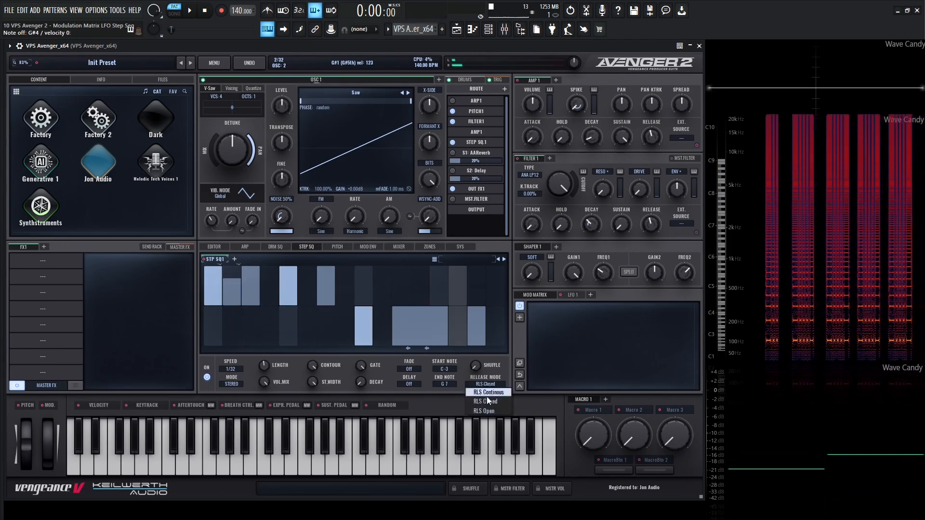
click(487, 410)
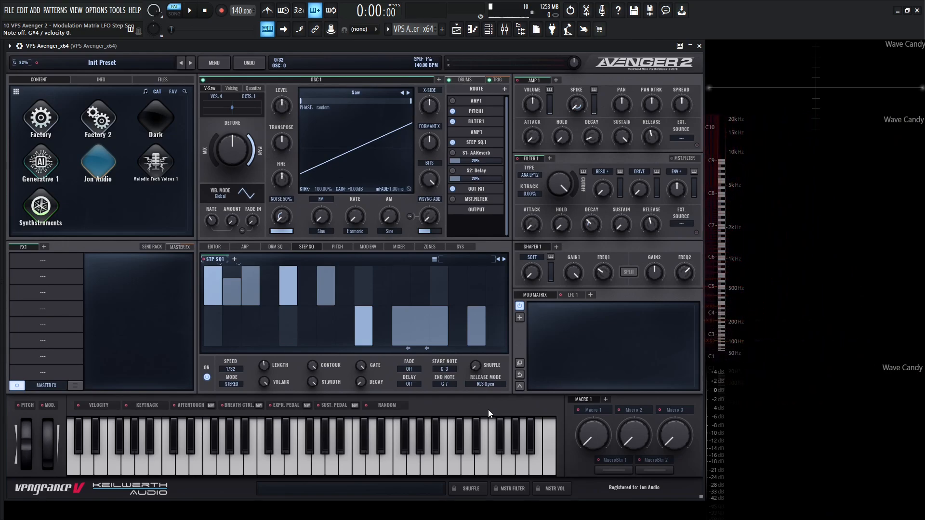
key(h)
key(h)
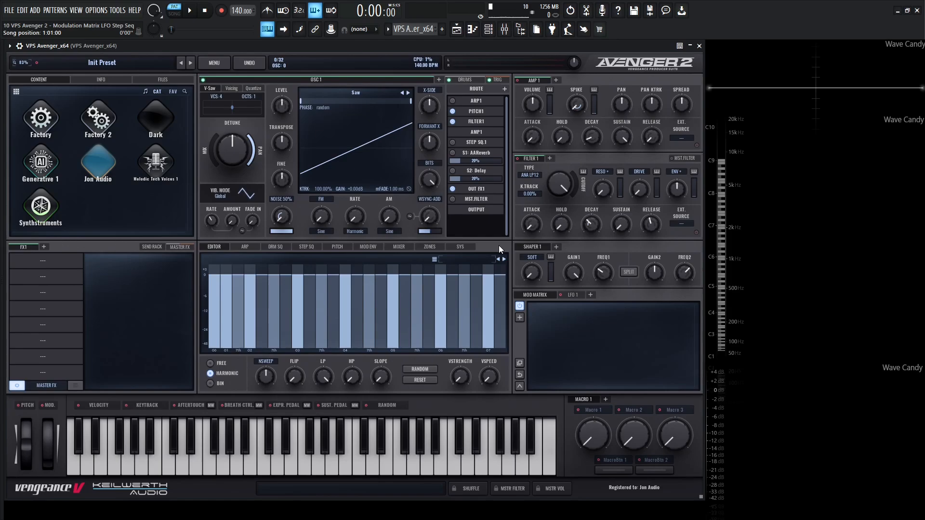
Route step sequencer 1 to filter 1's cutoff with a modulation amount of about 38
click(311, 247)
mouse_move(206, 259)
mouse_down()
mouse_move(241, 269)
mouse_move(601, 166)
mouse_move(556, 184)
mouse_move(549, 167)
mouse_up()
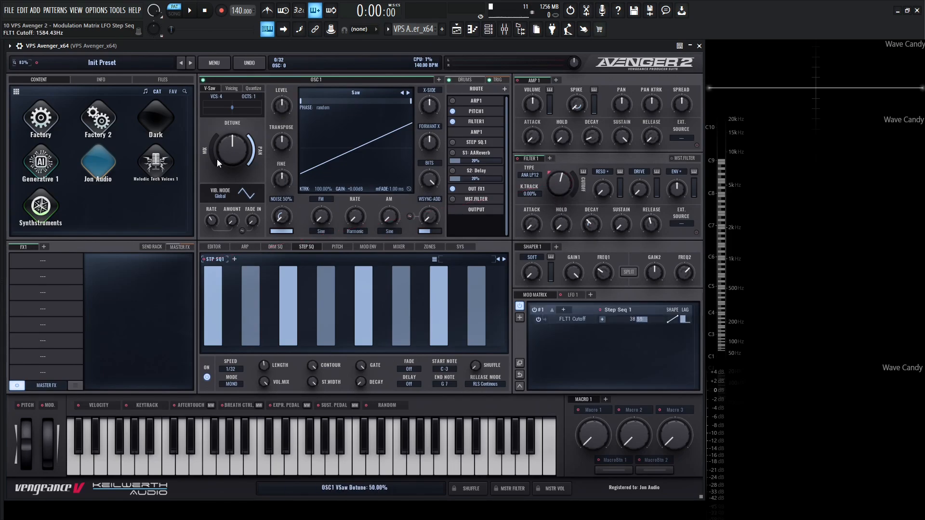
Raise oscillator 1's V-Saw mix and set filter 1's cutoff to about 1011 Hz with some resonance
drag(213, 137, 218, 114)
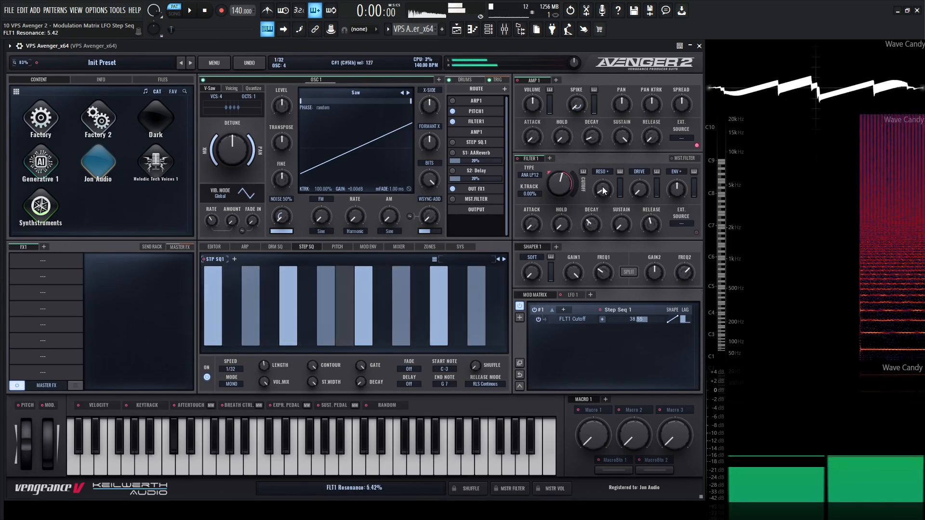
drag(559, 181, 553, 195)
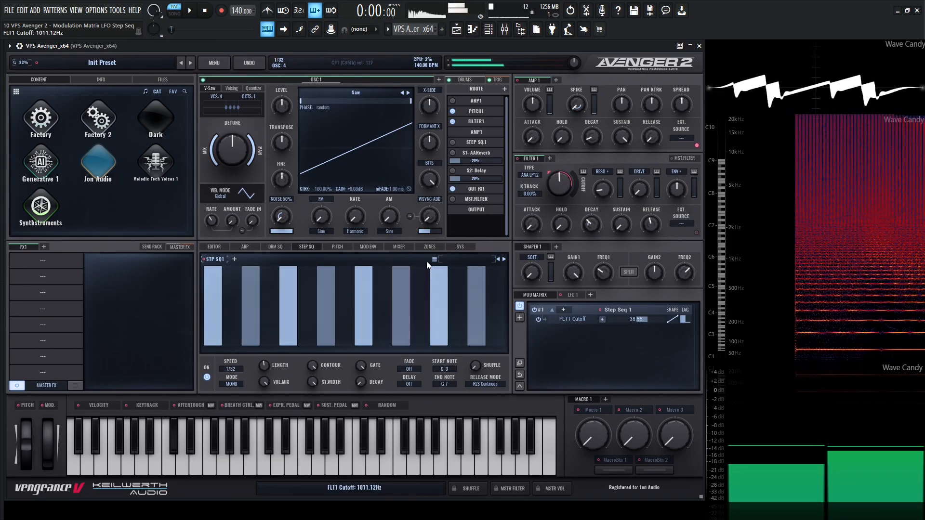
Add steps 2 and 14 at reduced levels in step sequencer 1, with step 2 at about 58%
click(232, 295)
click(455, 304)
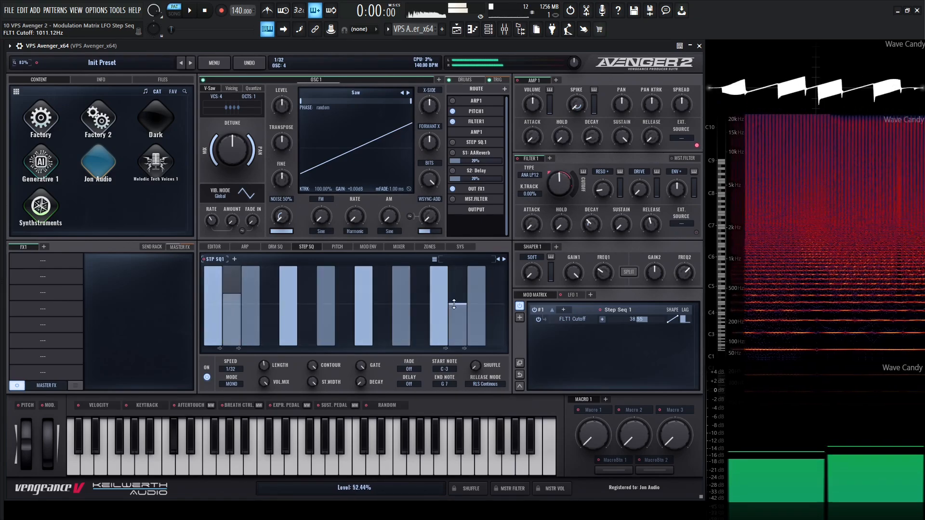
drag(455, 304, 460, 294)
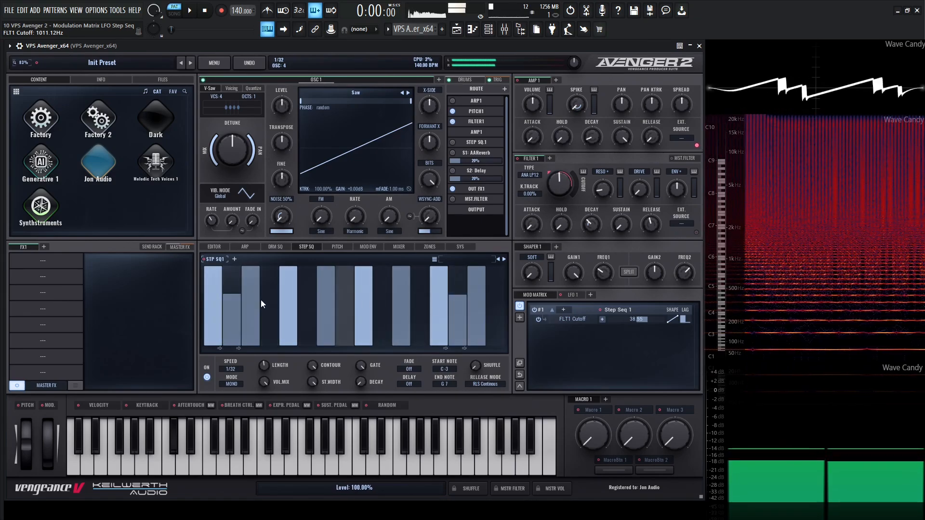
click(235, 298)
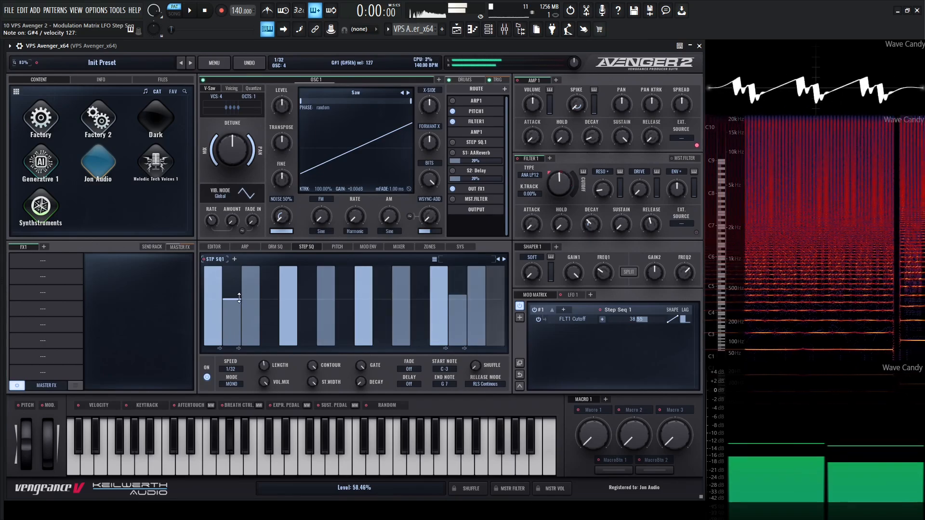
click(241, 297)
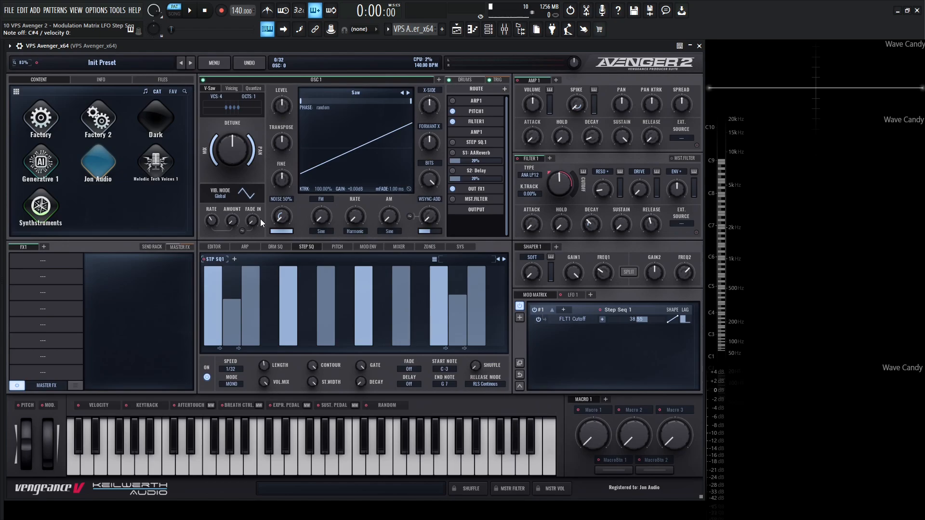
Add Macro 1 as a modulation matrix source with an amount of 100, and reset the Step Seq 1 cutoff amount to 0
click(519, 319)
mouse_move(593, 345)
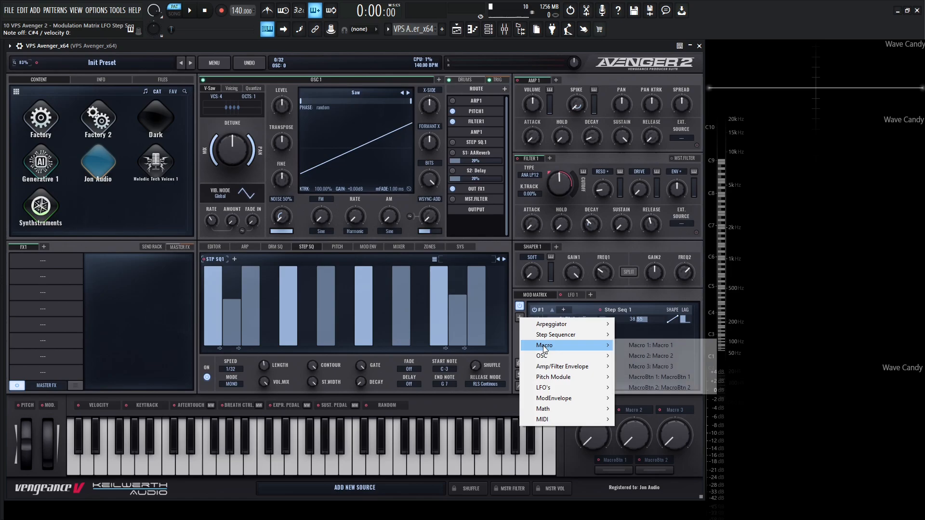
click(647, 346)
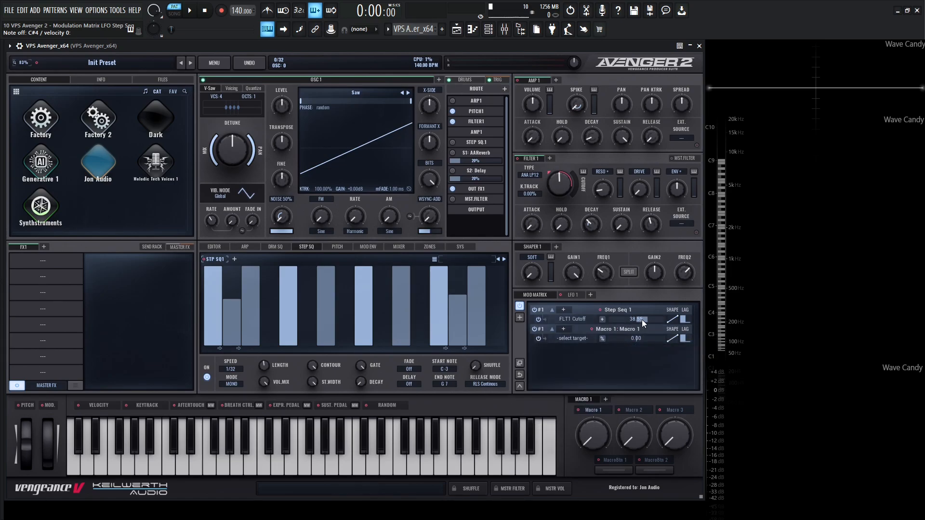
double_click(640, 320)
double_click(638, 339)
Target Macro 1 at the Step Seq 1 -> FLT1 Cutoff matrix slot and turn the Macro 1 knob up to audition it
click(575, 339)
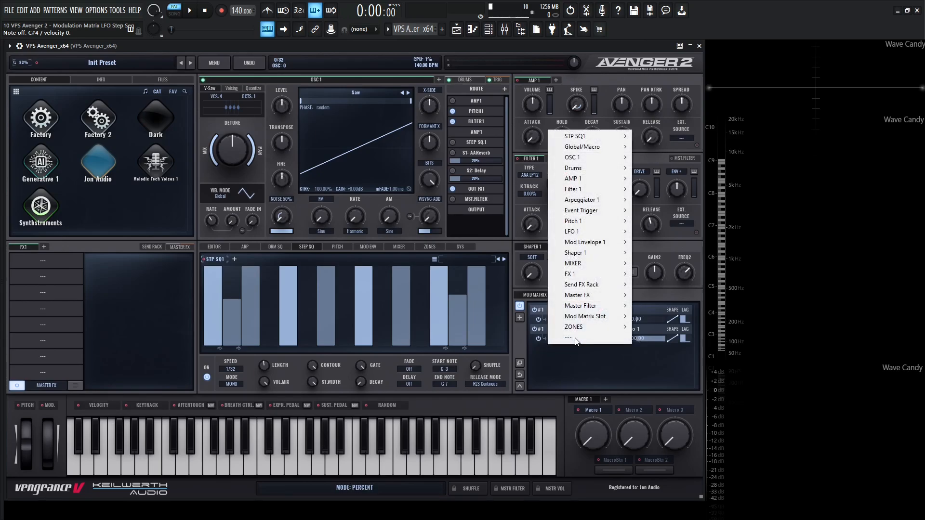
mouse_move(595, 319)
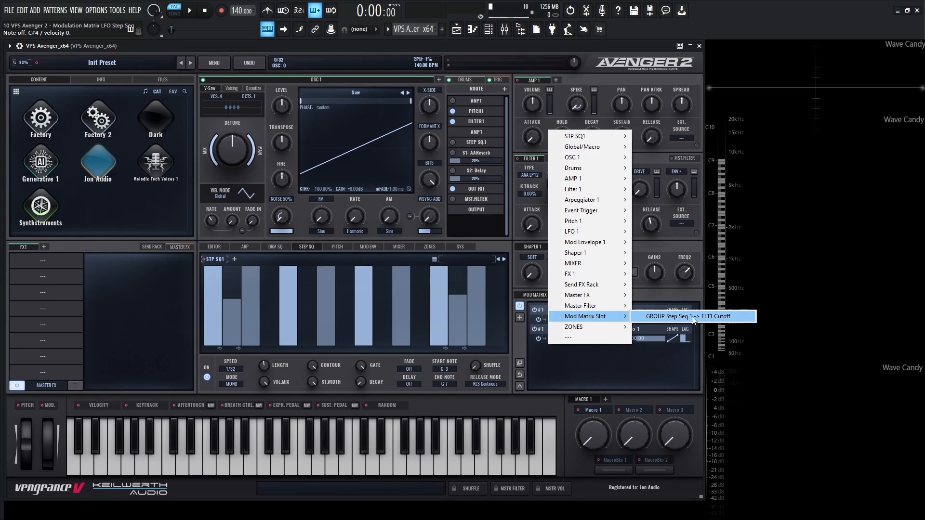
click(706, 316)
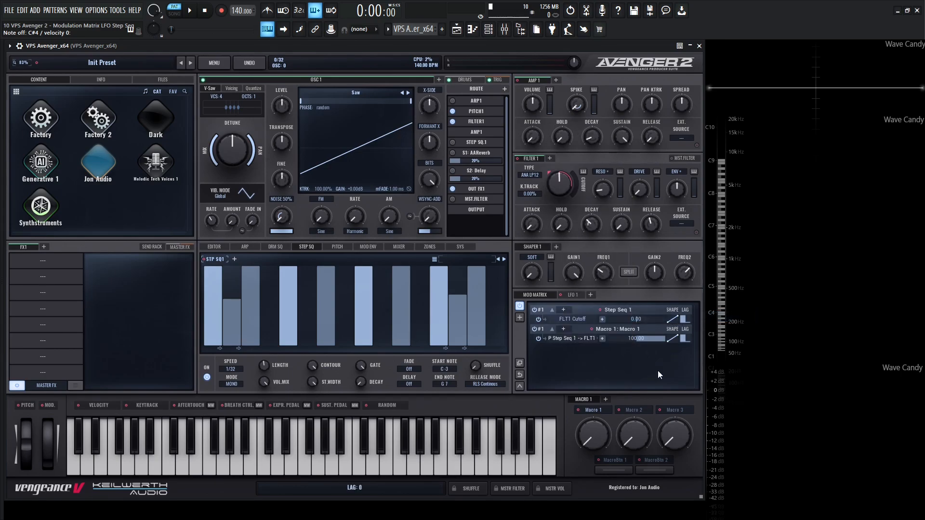
mouse_move(595, 424)
mouse_down()
mouse_move(594, 411)
mouse_move(587, 418)
mouse_up()
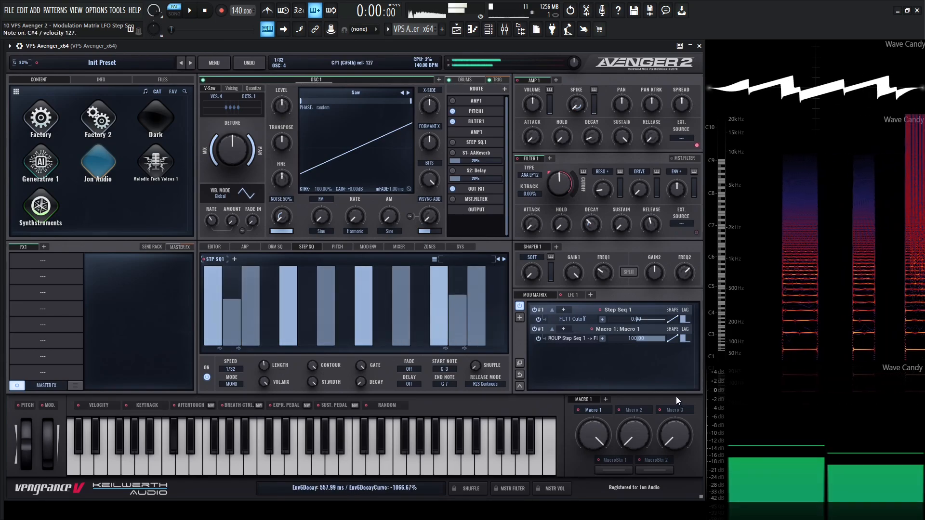
Turn the Macro 1 knob down to audition the reduced filter modulation
drag(606, 427, 620, 502)
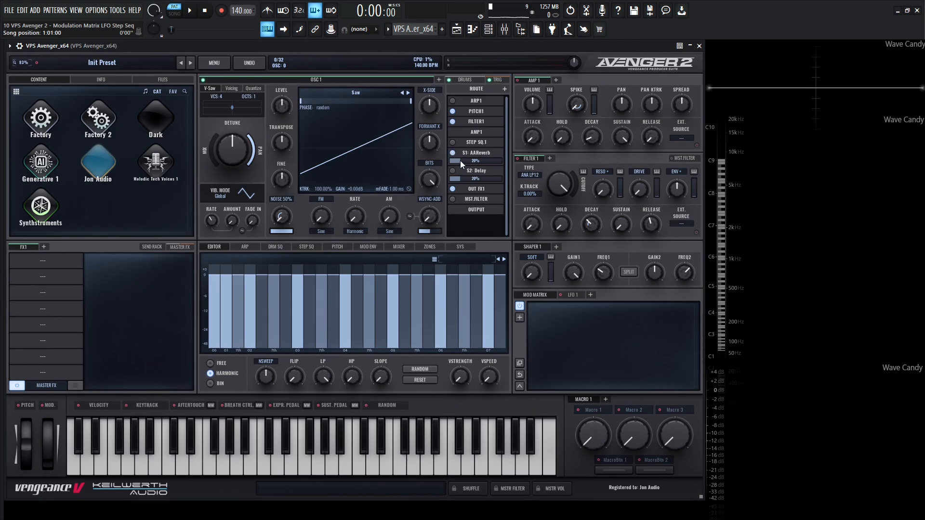
Raise oscillator 1's send level to the S1 AA-Reverb and set its V-Saw mix to 100%
drag(461, 160, 476, 160)
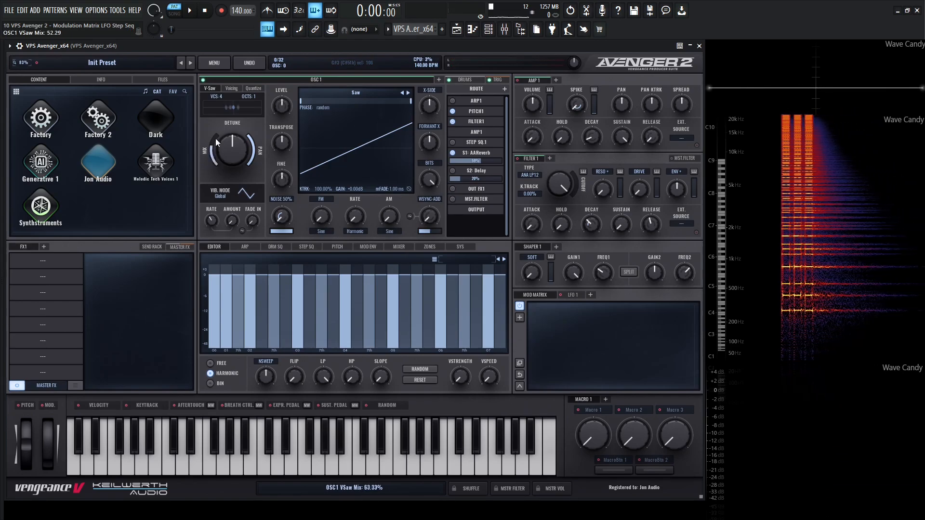
scroll(230, 148, up, 2)
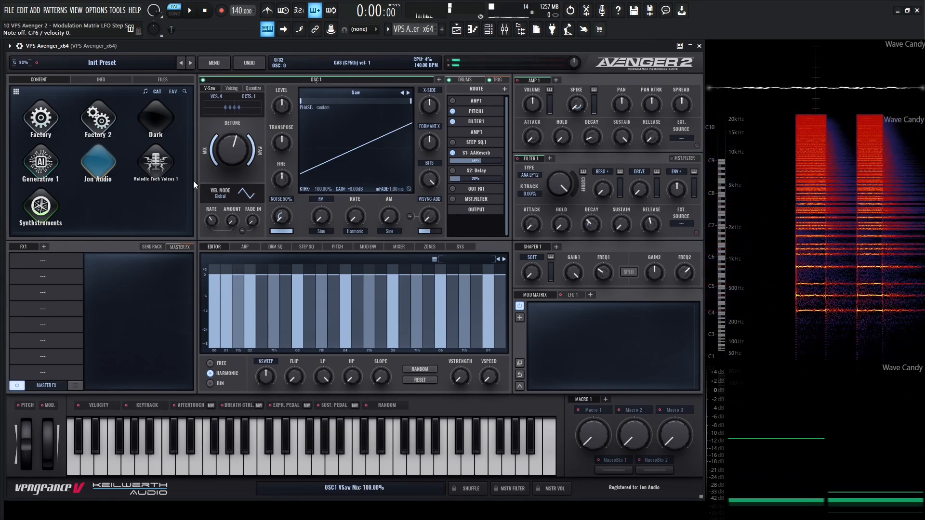
Route the send rack's output into FX1 and insert a Trancegate effect in FX1's first slot
click(39, 388)
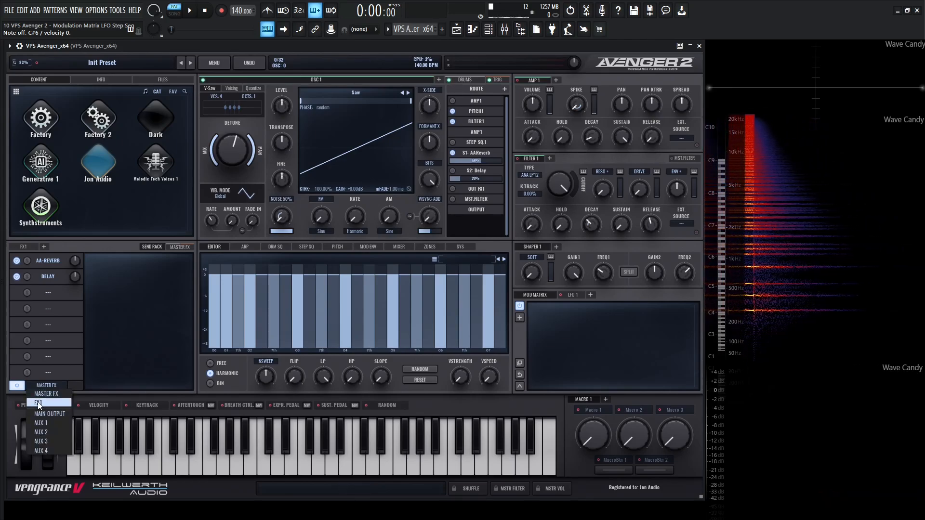
click(38, 402)
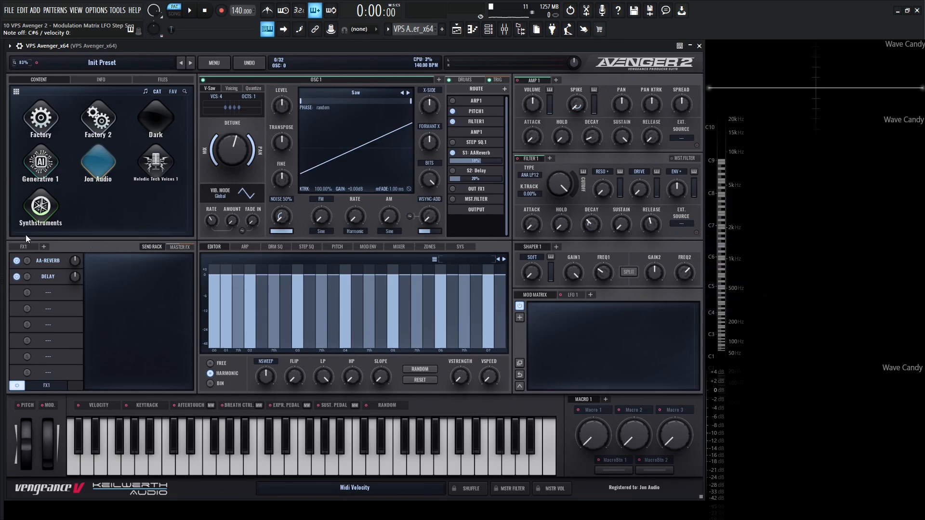
click(28, 247)
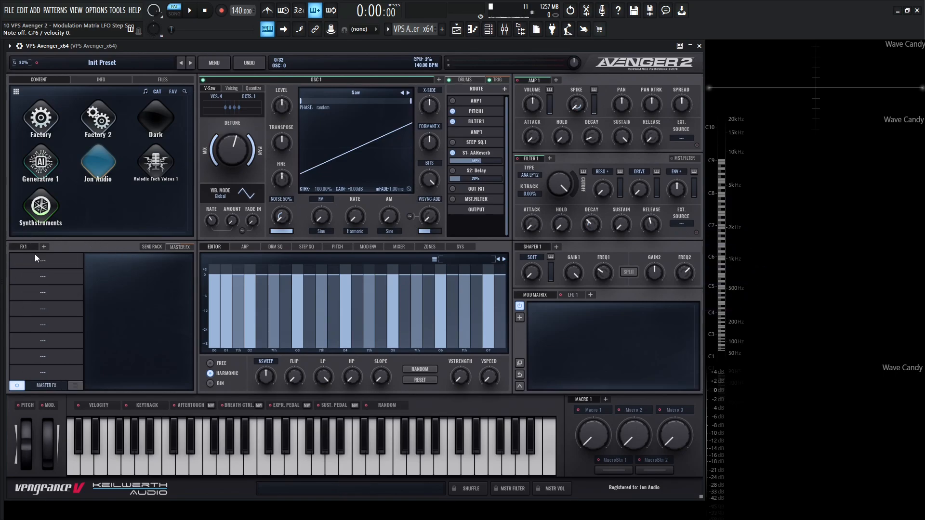
click(43, 262)
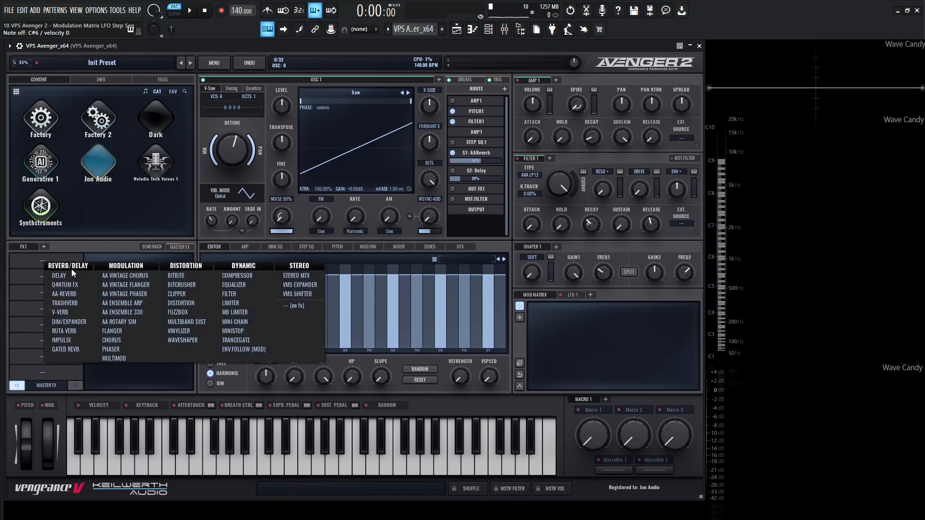
click(236, 337)
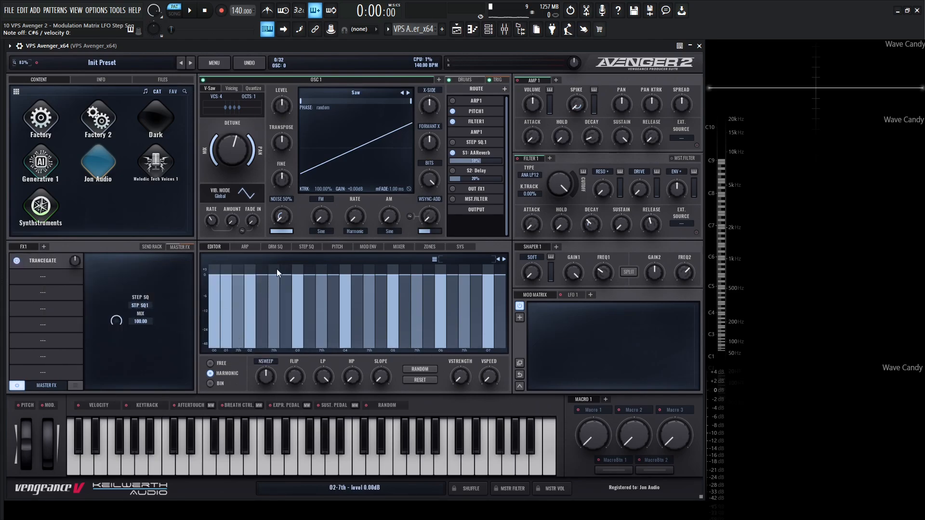
Add steps 2 and 14 at reduced levels in step sequencer 1, with step 2 at about 75%
click(306, 247)
drag(232, 296, 232, 287)
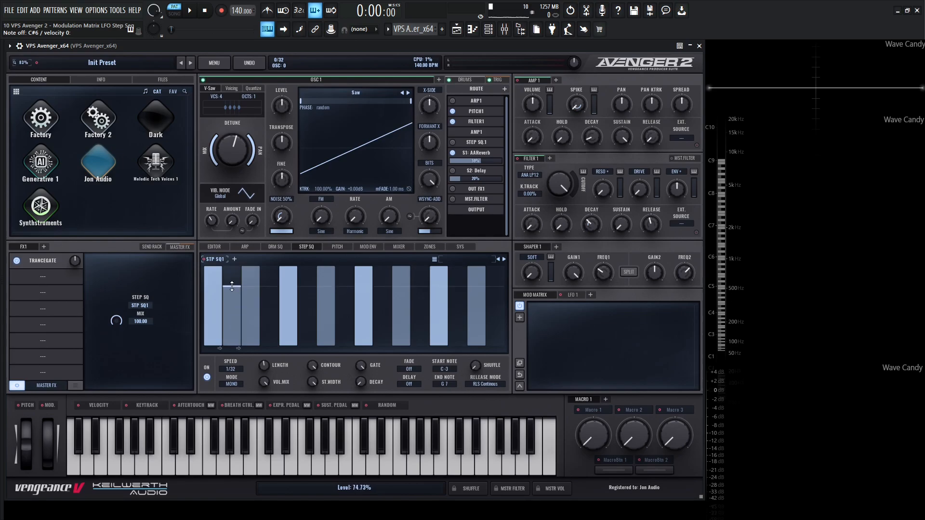
drag(457, 333, 457, 292)
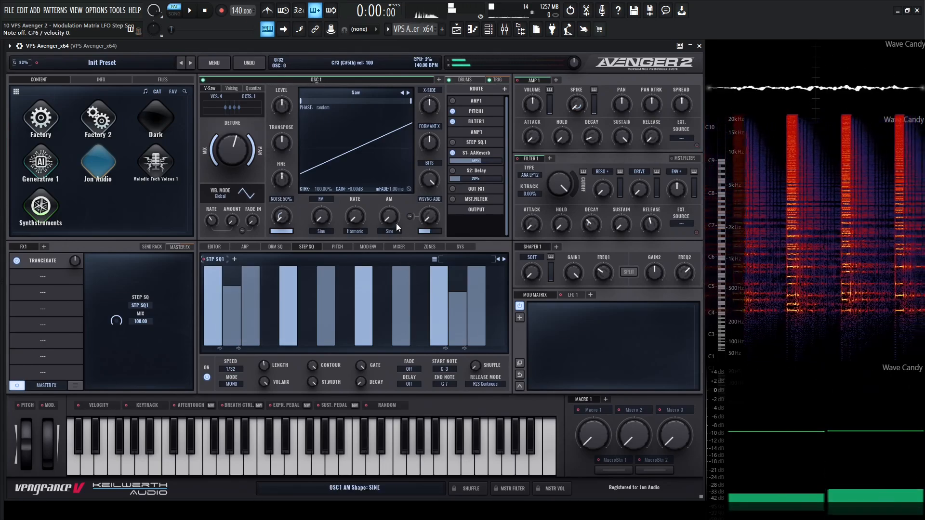
Load the Rhythmic Simple preset Classic Gate 1 in step sequencer 1 and audition the presets that follow it
click(459, 262)
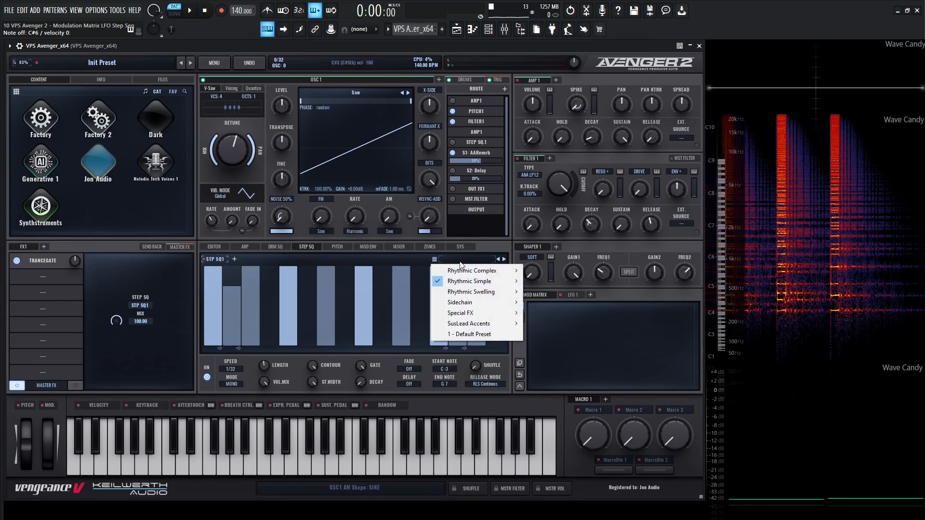
mouse_move(472, 283)
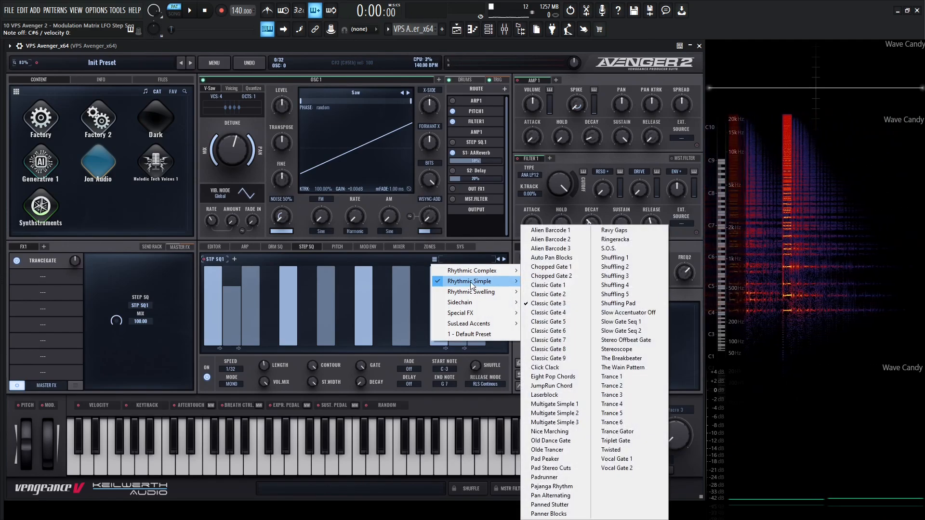
click(555, 285)
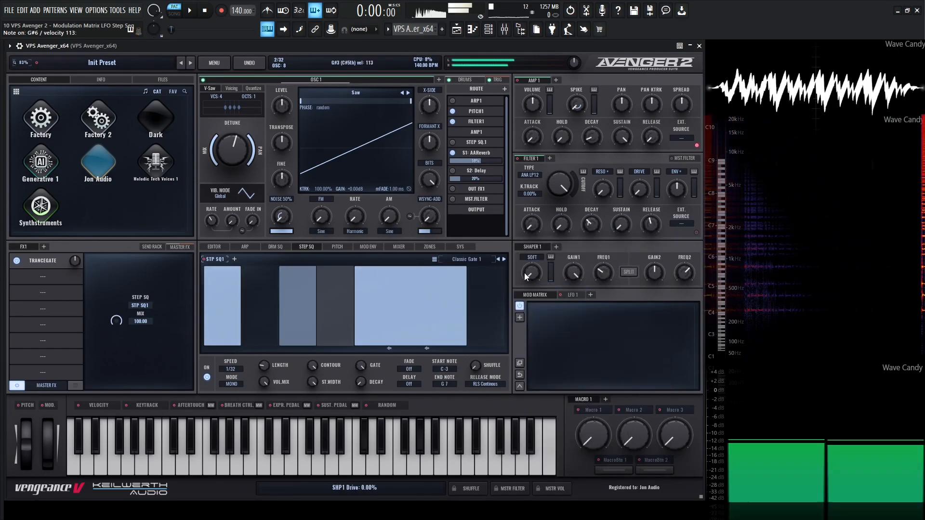
click(504, 259)
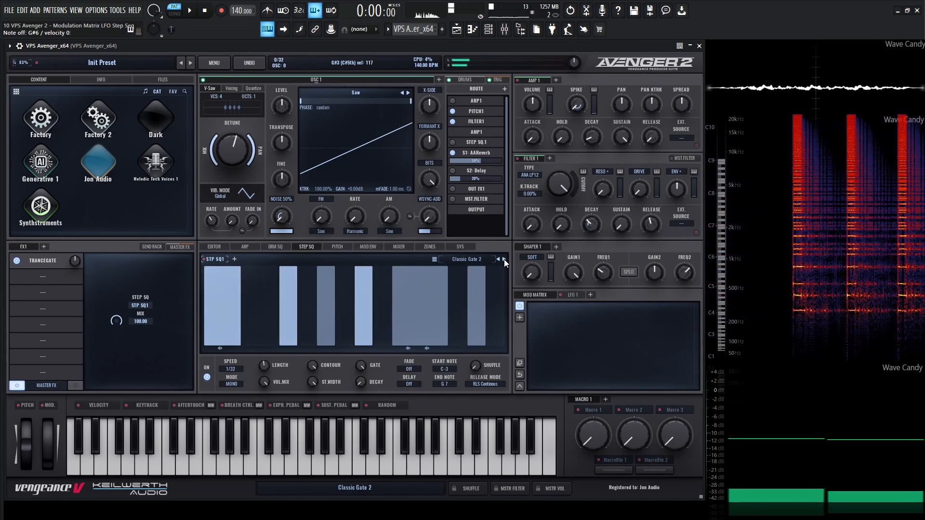
click(504, 259)
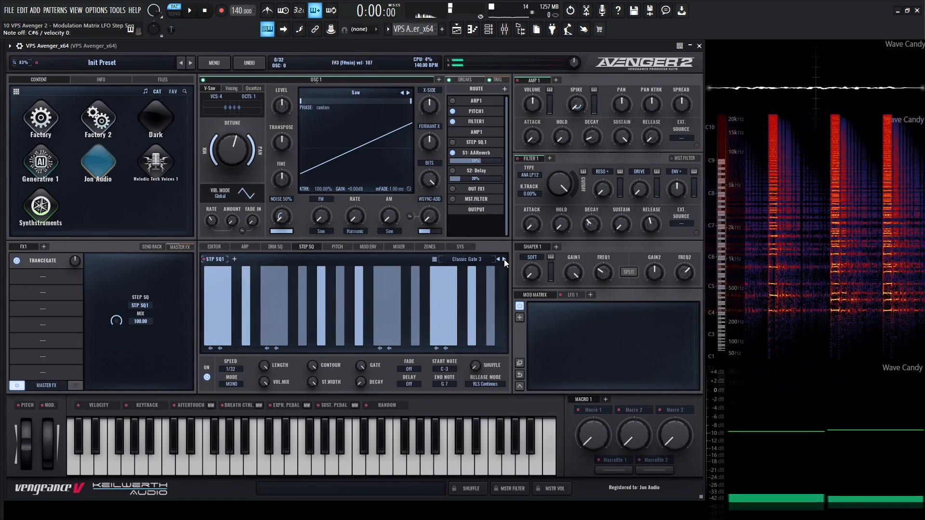
click(504, 259)
click(503, 260)
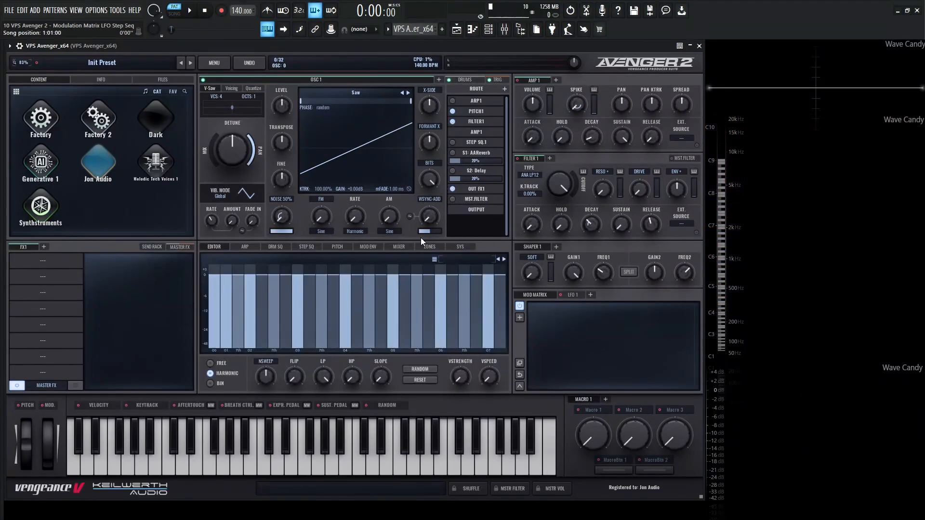
Shape the Pitch 1 envelope to fall from 100% at the start to zero at its second breakpoint
click(338, 247)
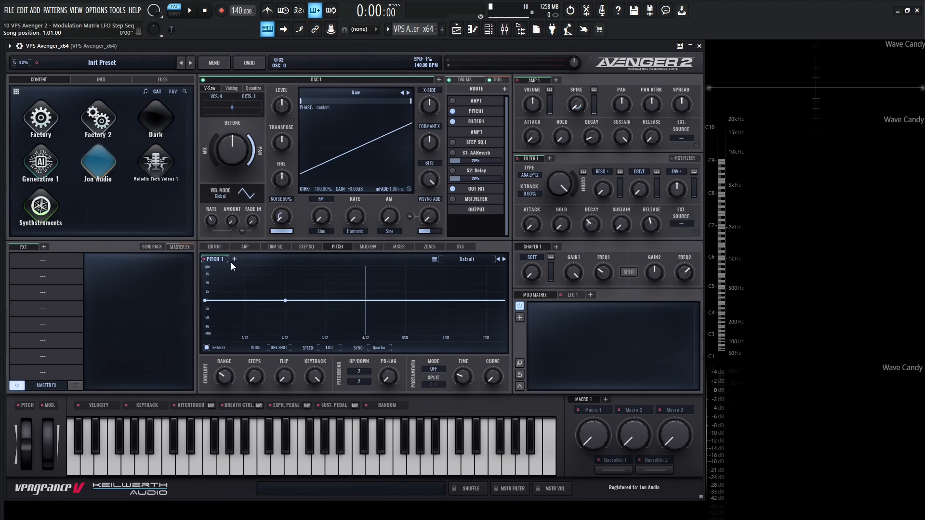
mouse_move(319, 300)
mouse_down()
mouse_move(335, 275)
mouse_move(318, 296)
mouse_up()
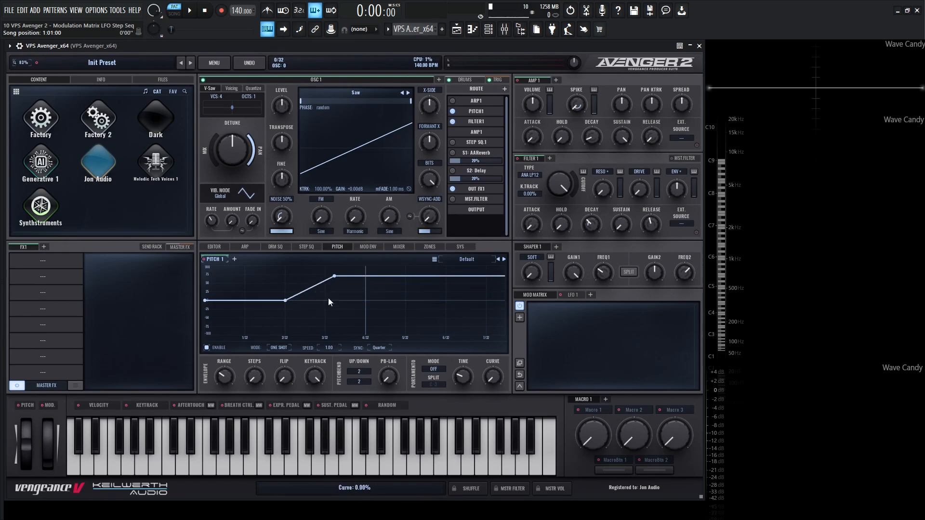
right_click(342, 304)
click(364, 338)
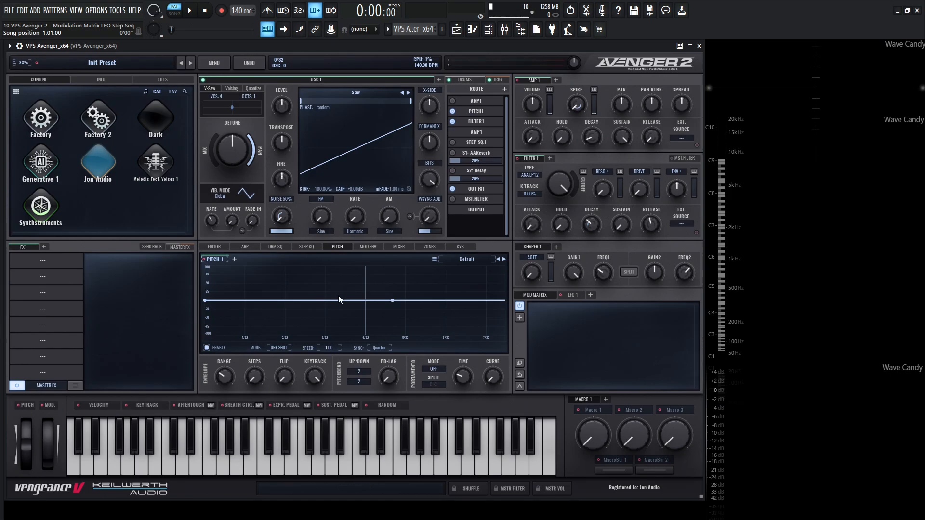
drag(206, 302, 205, 256)
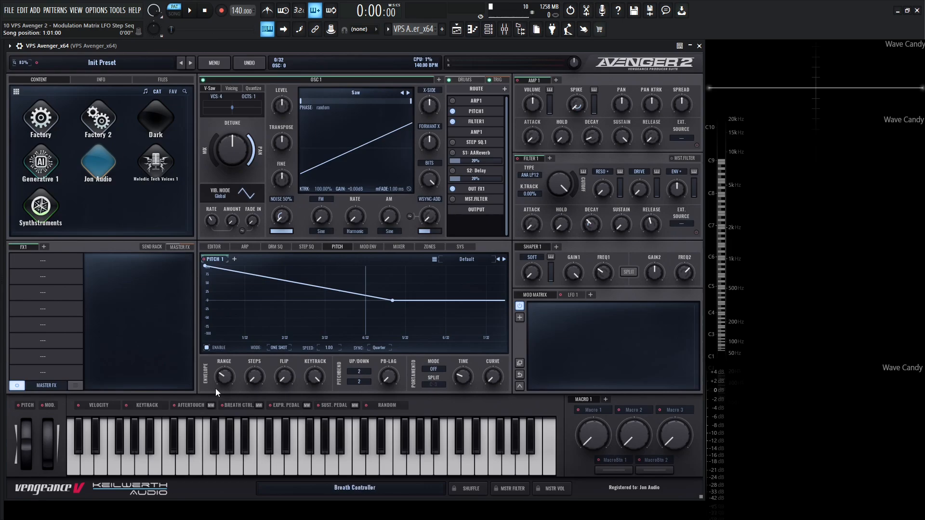
Raise the Pitch 1 envelope range to 3 and higher while playing test notes
click(229, 429)
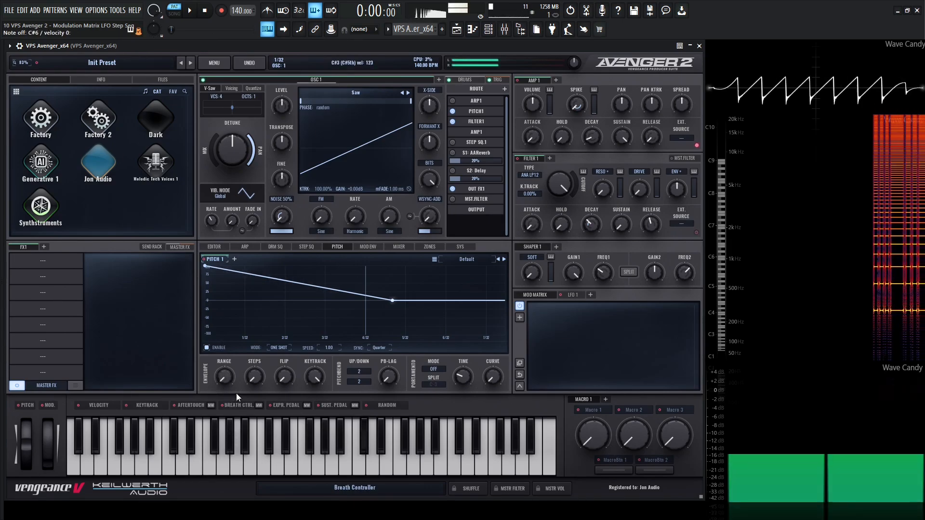
scroll(227, 380, up, 1)
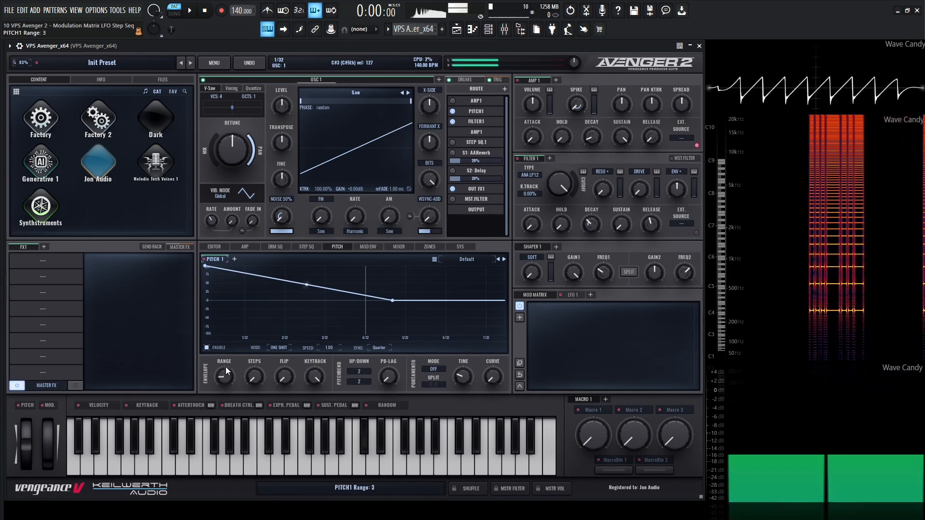
mouse_move(226, 370)
mouse_down()
mouse_move(231, 299)
mouse_move(239, 369)
mouse_move(236, 354)
mouse_up()
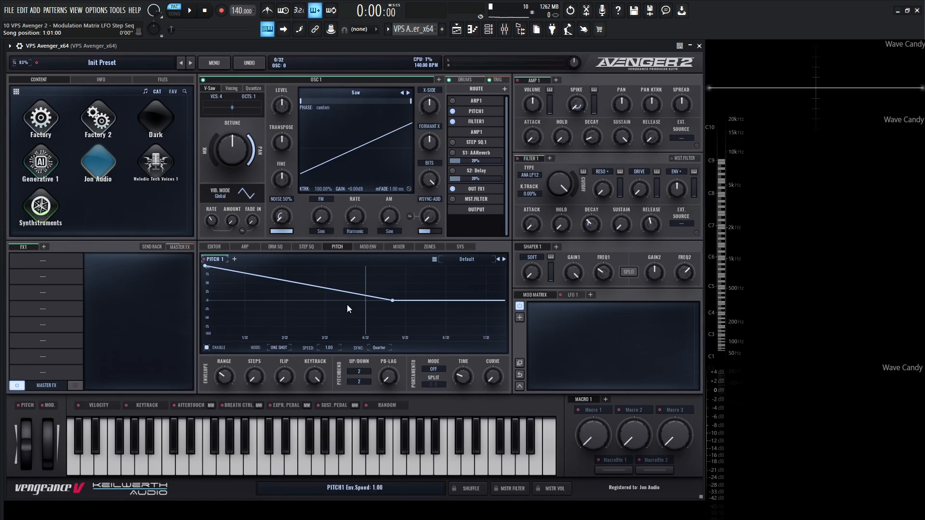
Move the Pitch 1 envelope's second breakpoint to -100% at about 174 ms and raise the envelope's Steps amount
drag(394, 306, 366, 338)
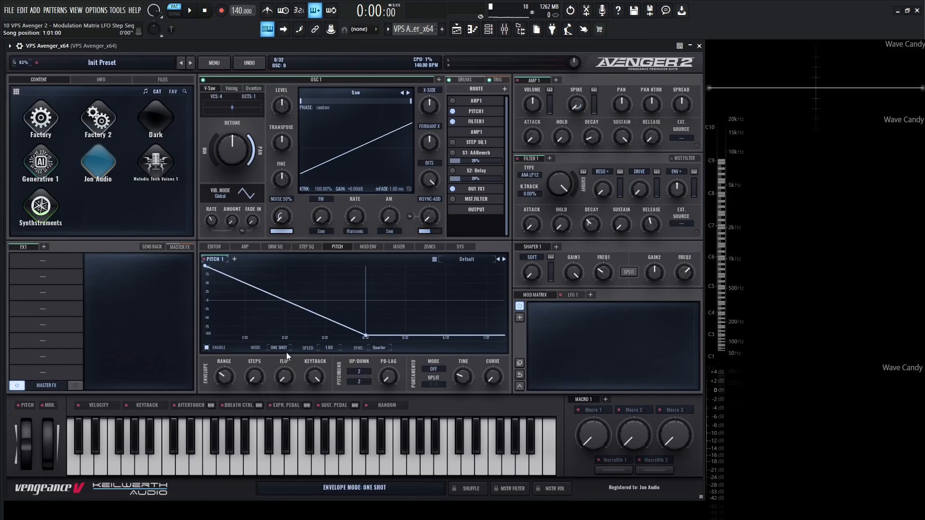
drag(253, 377, 256, 314)
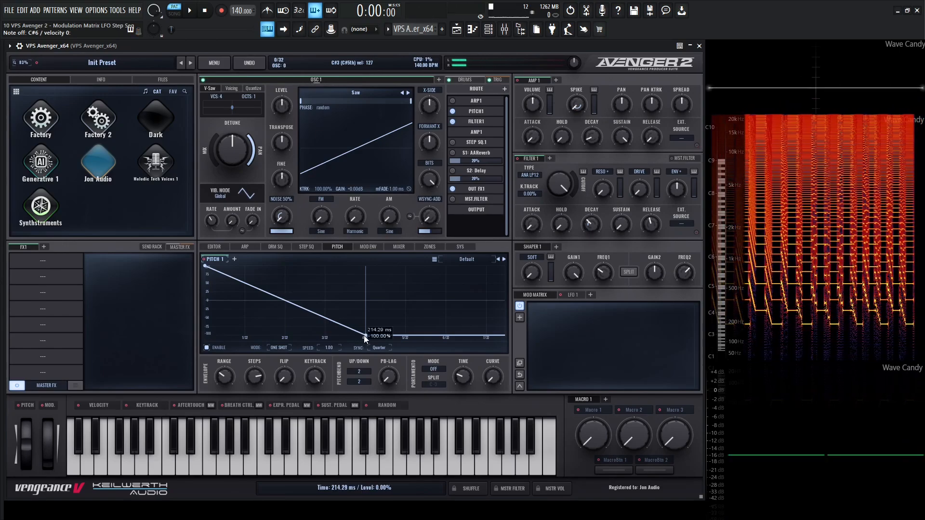
drag(364, 336, 335, 336)
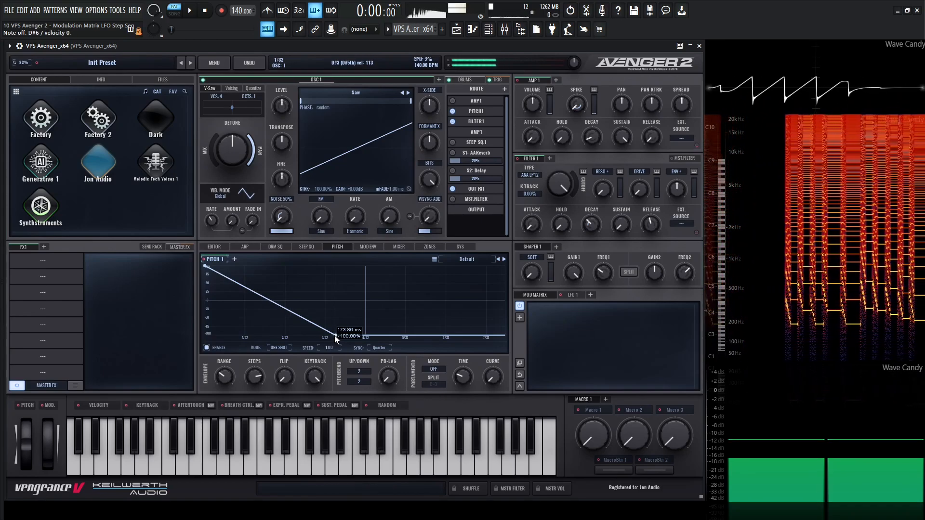
Enable the S1 AA-Reverb and S2 Delay sends and change oscillator 1's waveform to Square
click(452, 171)
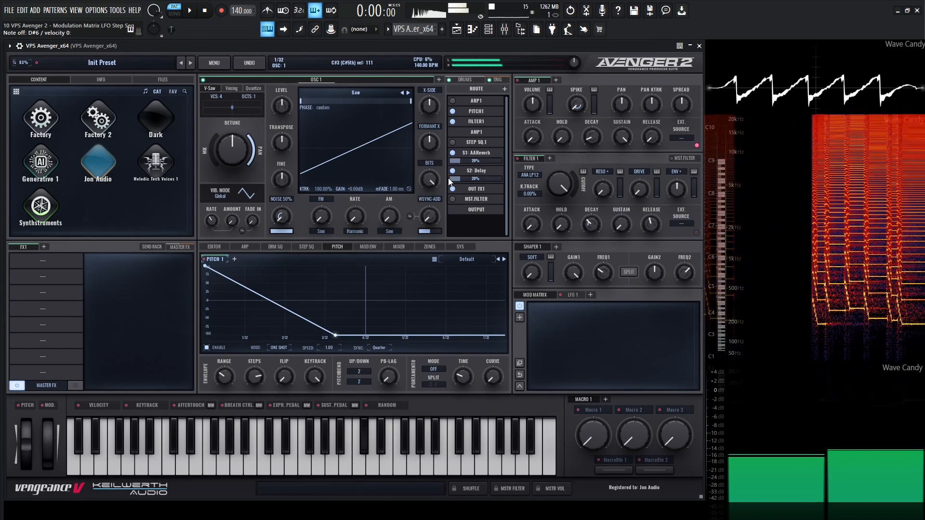
click(453, 101)
click(408, 93)
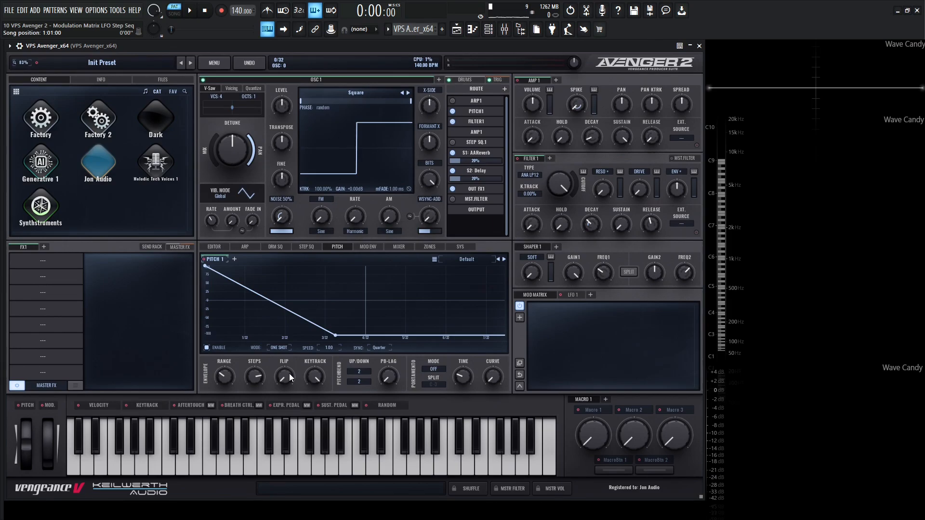
Try the Pitch 1 envelope's Flip control and a keytrack of 0%, and play a test note
mouse_move(289, 374)
mouse_down()
mouse_move(295, 286)
mouse_move(292, 386)
mouse_up()
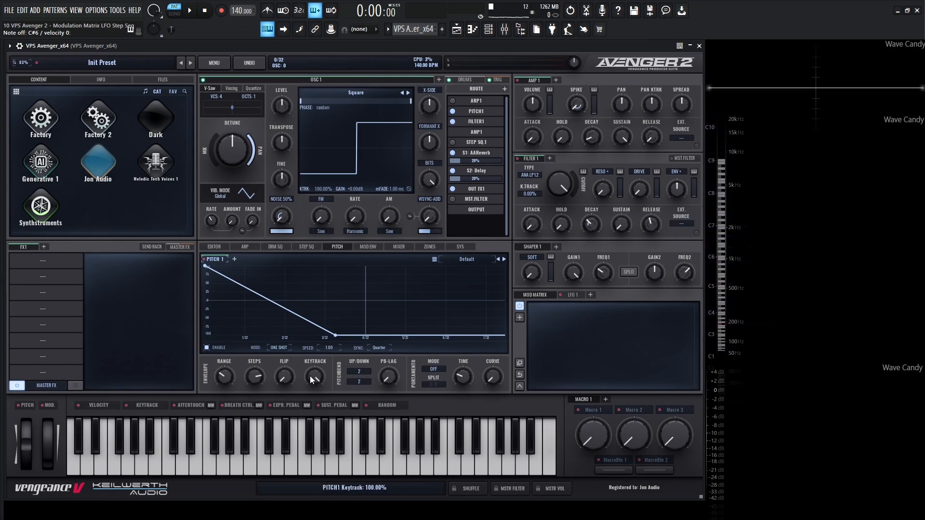
drag(310, 376, 314, 417)
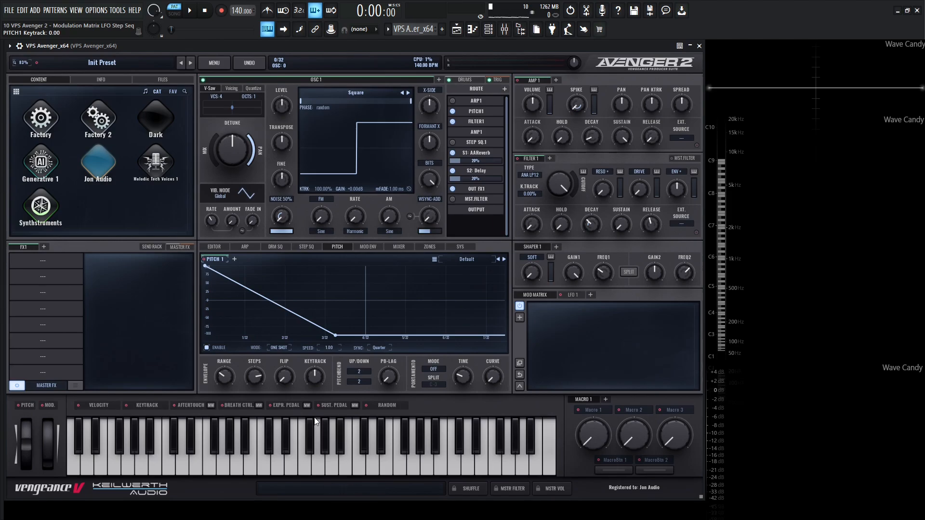
click(314, 421)
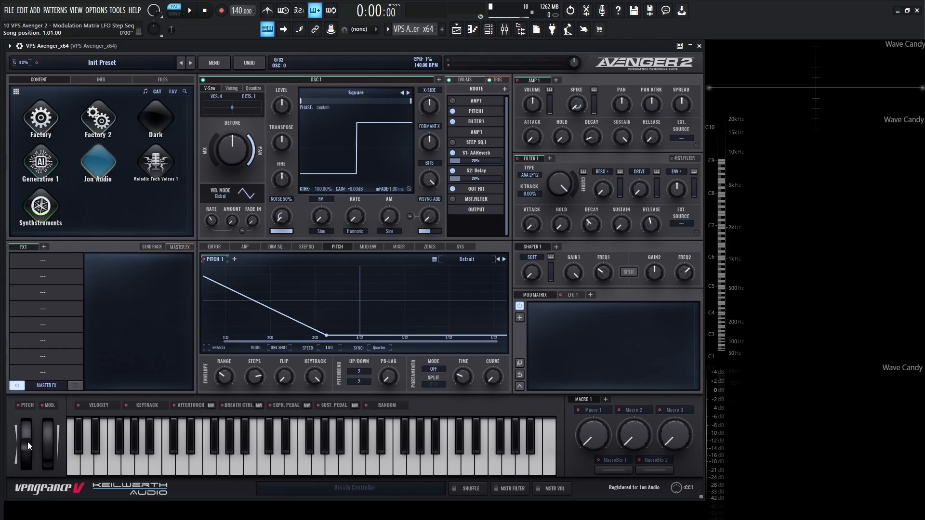
Test the pitch wheel and set Pitch 1's pitch-bend range to 24 up and 24 down
drag(27, 442, 41, 355)
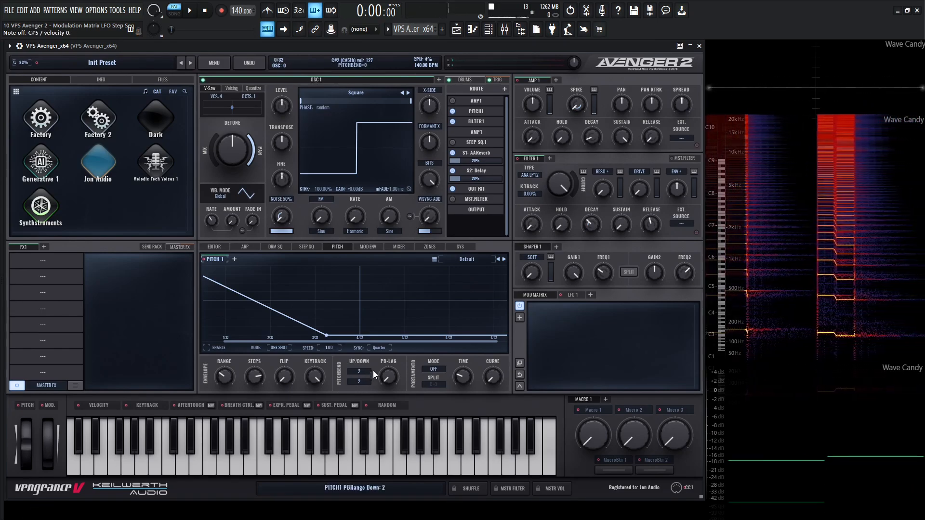
drag(367, 371, 302, 342)
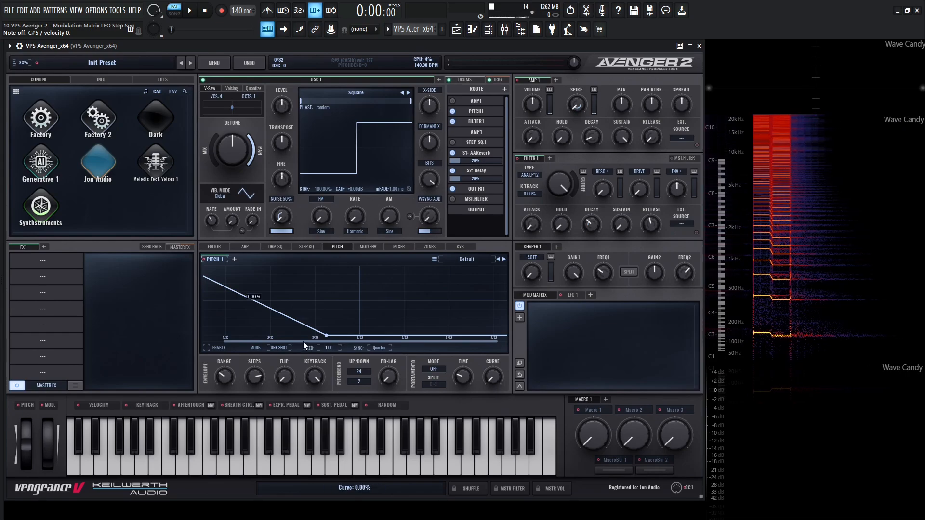
click(232, 443)
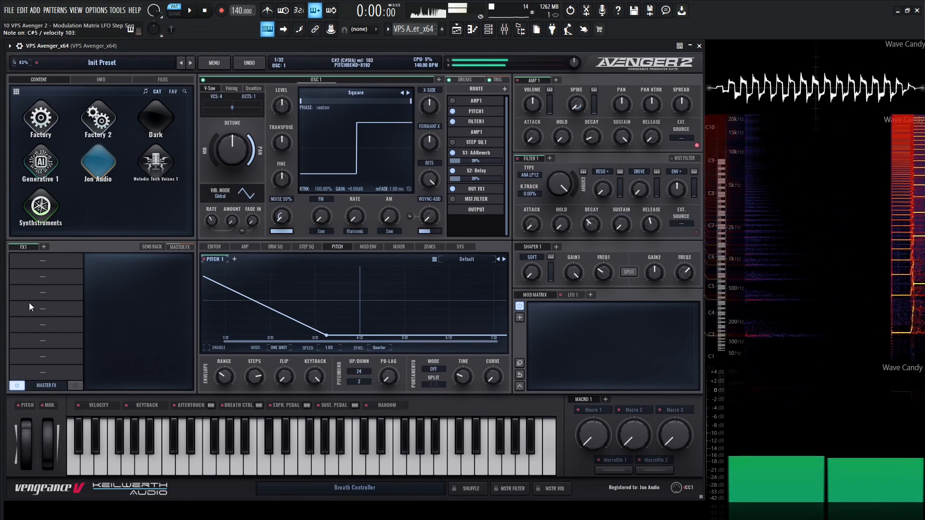
drag(359, 381, 358, 337)
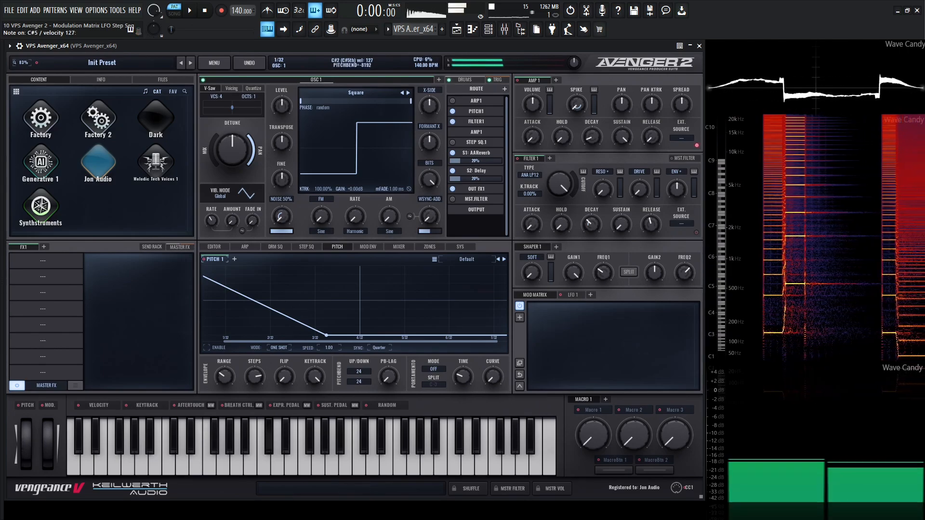
Set Pitch 1's pitch-bend range to 12 up and 2 down and test the pitch wheel with a raised PB-Lag
double_click(358, 381)
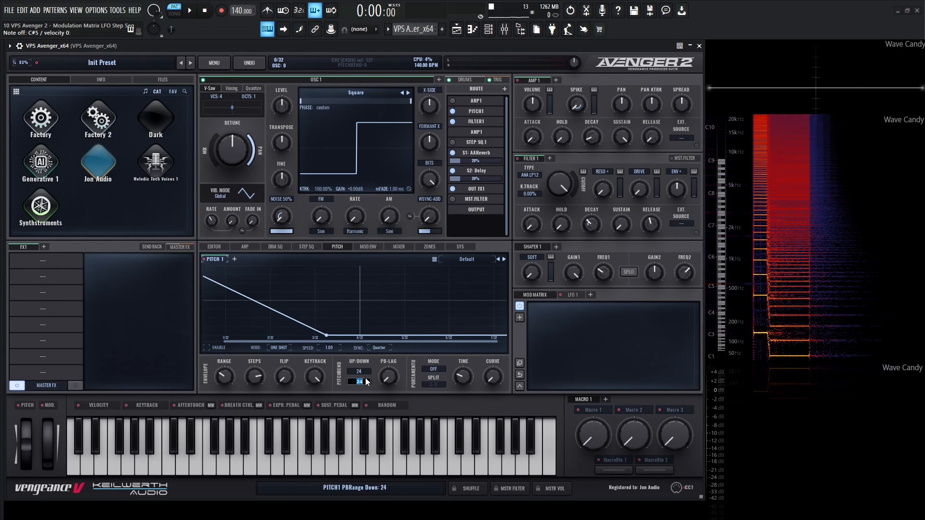
text(2)
key(Return)
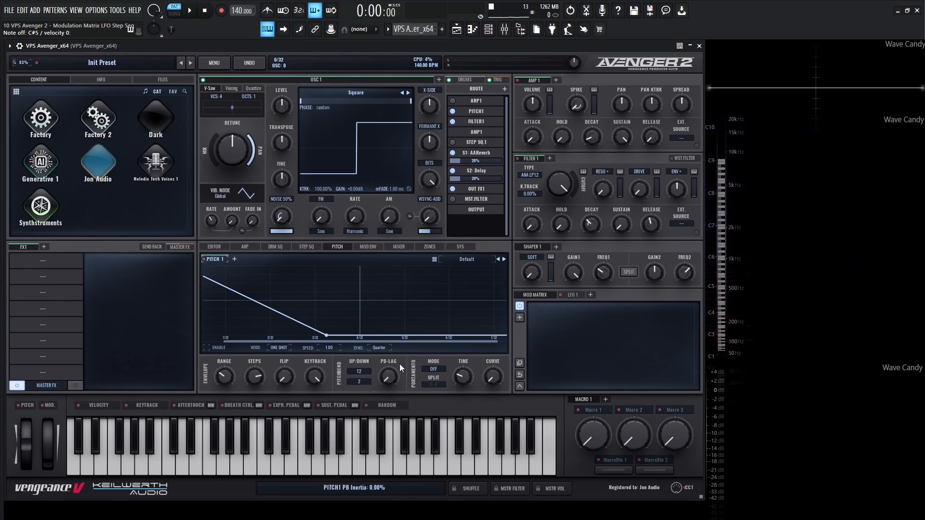
drag(393, 377, 392, 333)
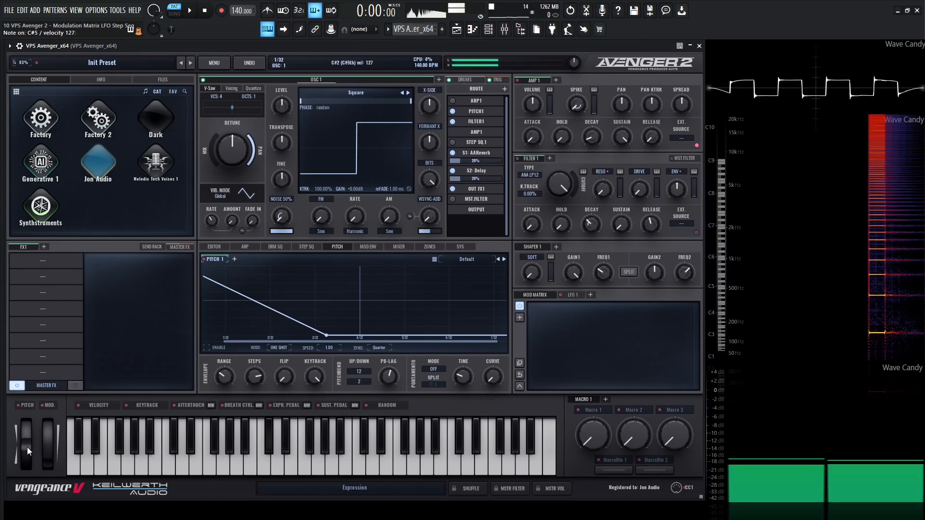
drag(27, 447, 51, 305)
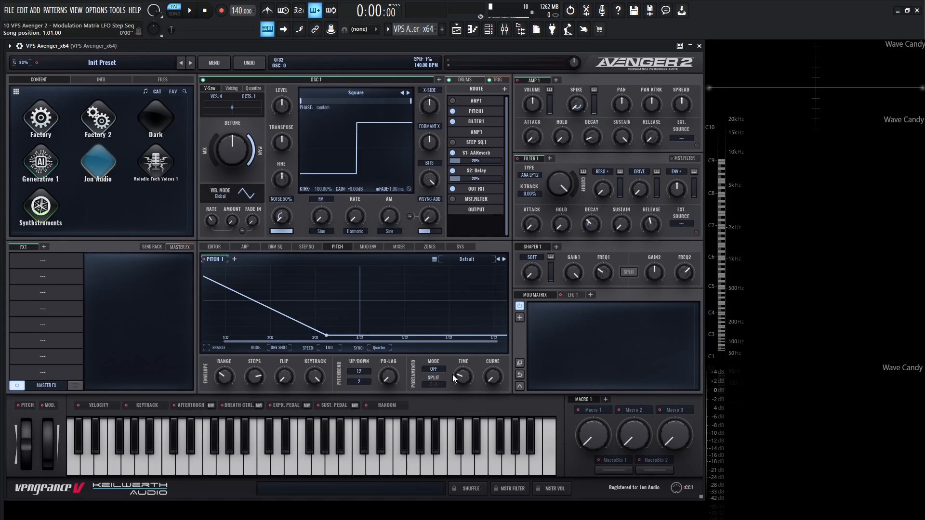
Try the Mono Legato and Poly Legato portamento modes, set Pitch 1 to Poly Portamento and play test notes
click(438, 370)
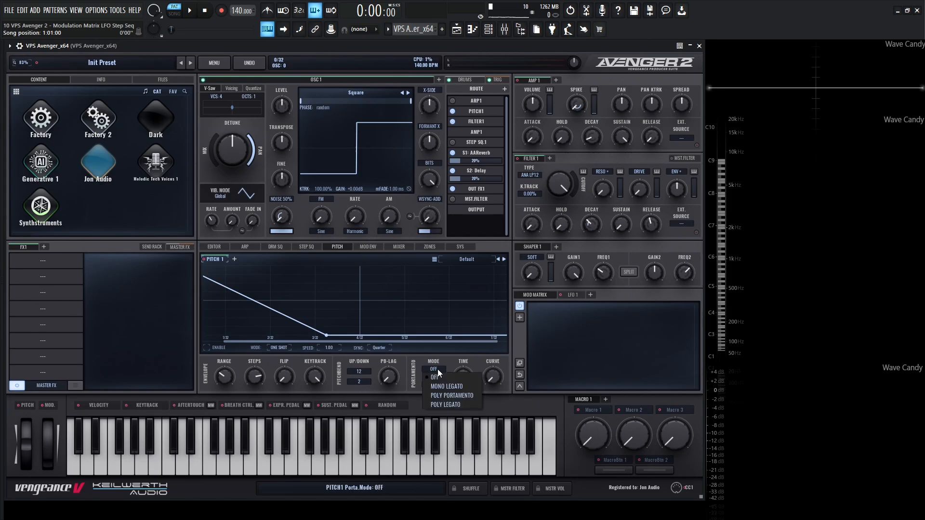
click(454, 387)
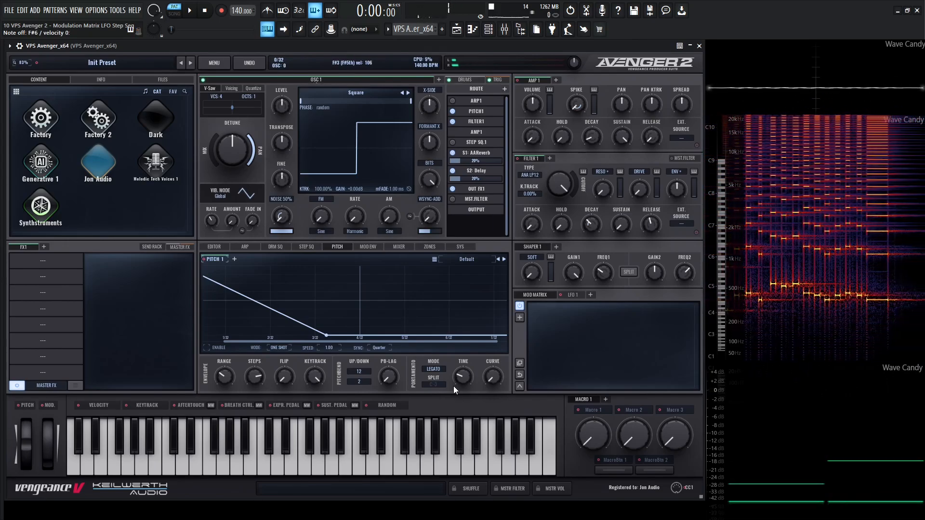
click(440, 369)
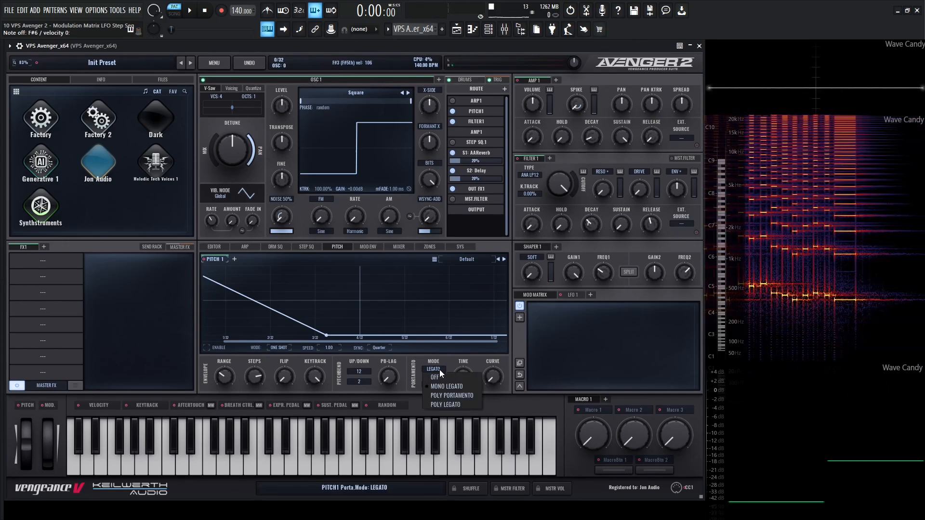
click(449, 405)
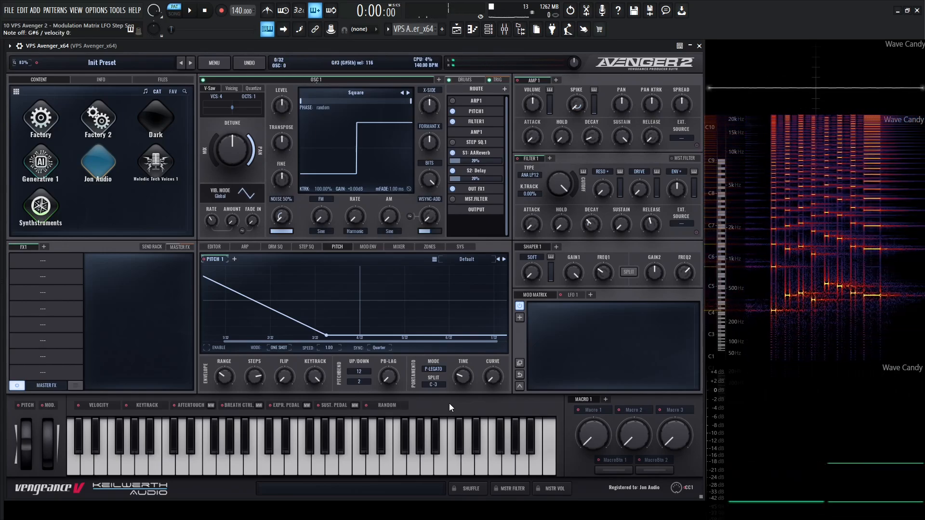
click(435, 369)
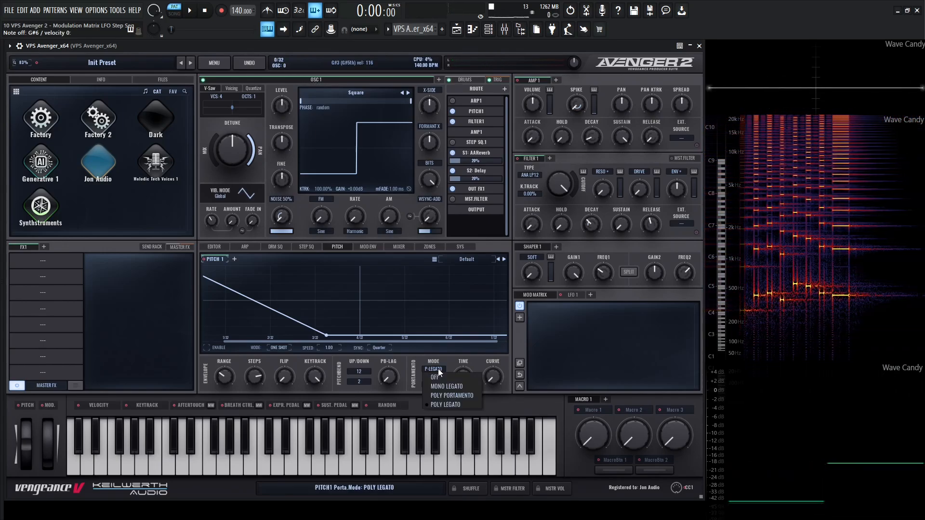
click(454, 395)
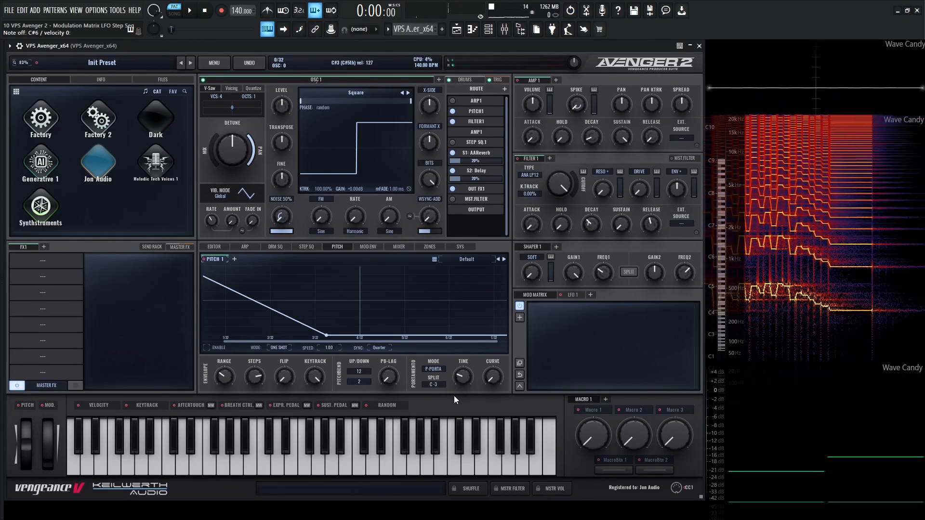
key(space)
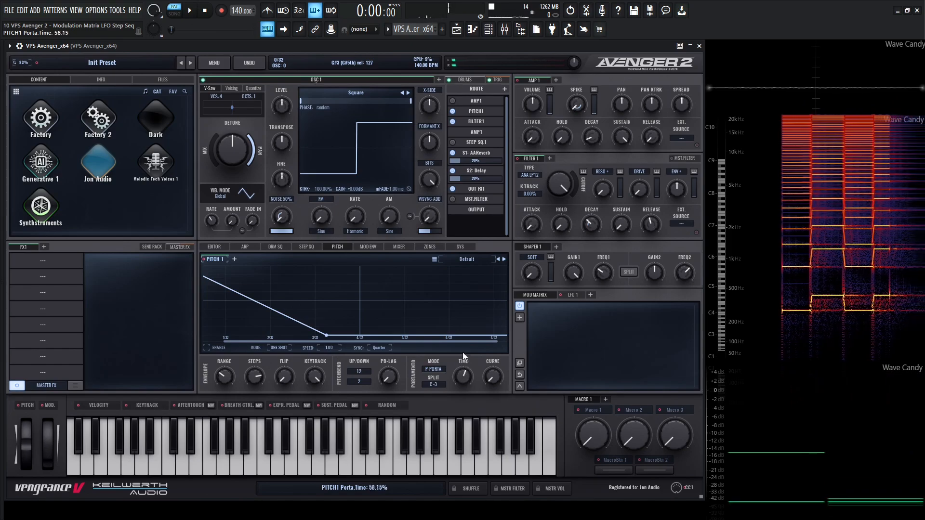
Raise Pitch 1's portamento time above 60% and try different portamento curve amounts with test notes
drag(462, 373, 468, 369)
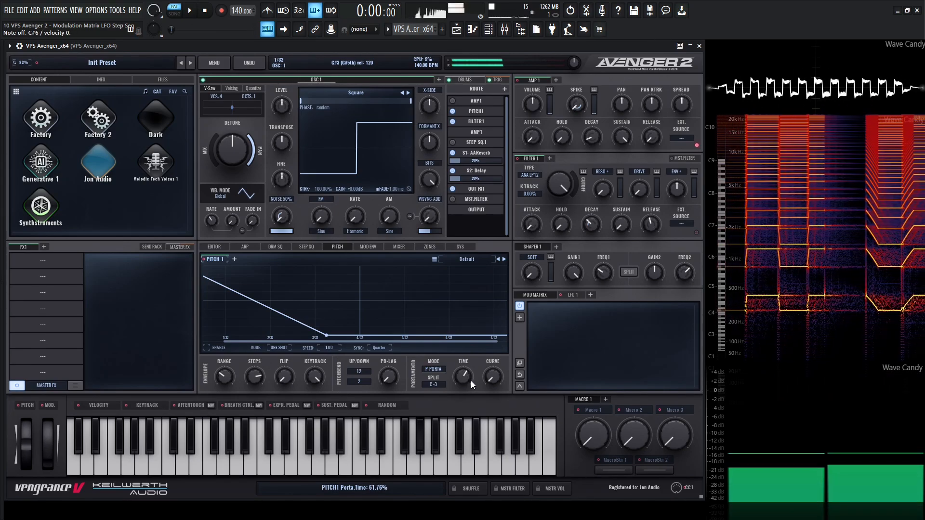
scroll(469, 378, up, 3)
scroll(468, 376, up, 1)
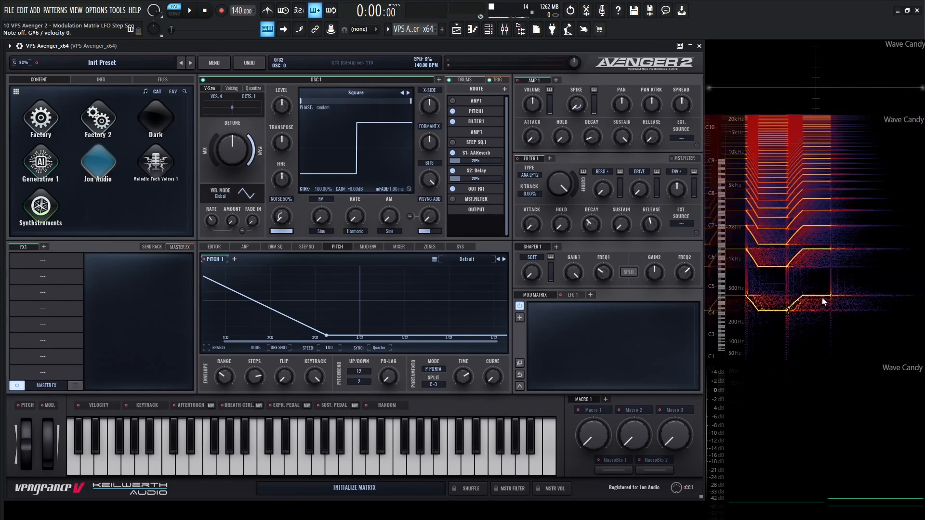
drag(495, 376, 493, 342)
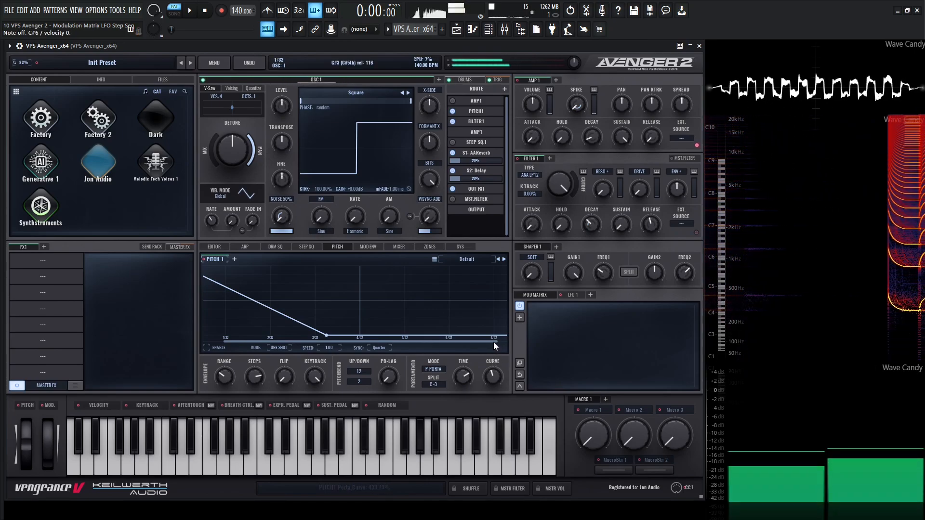
drag(496, 373, 494, 343)
drag(496, 377, 495, 348)
double_click(495, 375)
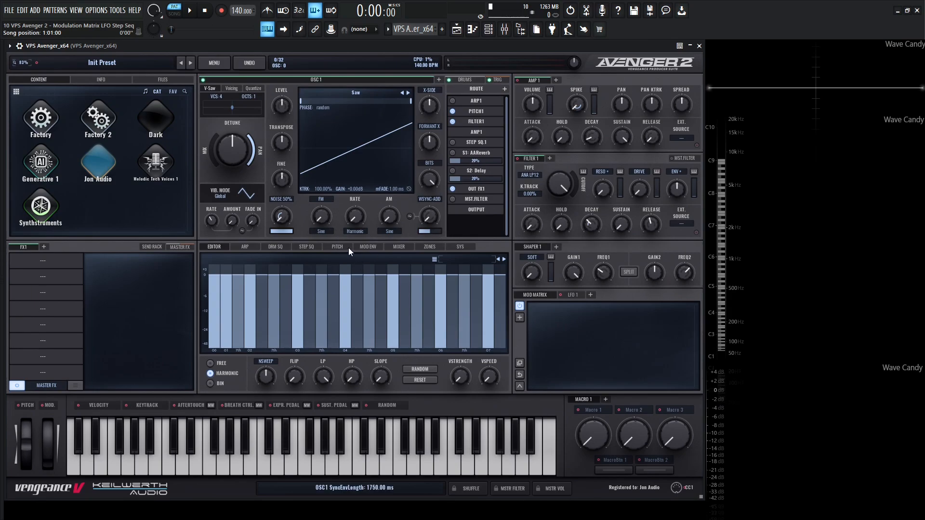
Assign Mod Envelope 1 to Filter 1's cutoff with an amount of about 49 and raise the filter's resonance
click(368, 246)
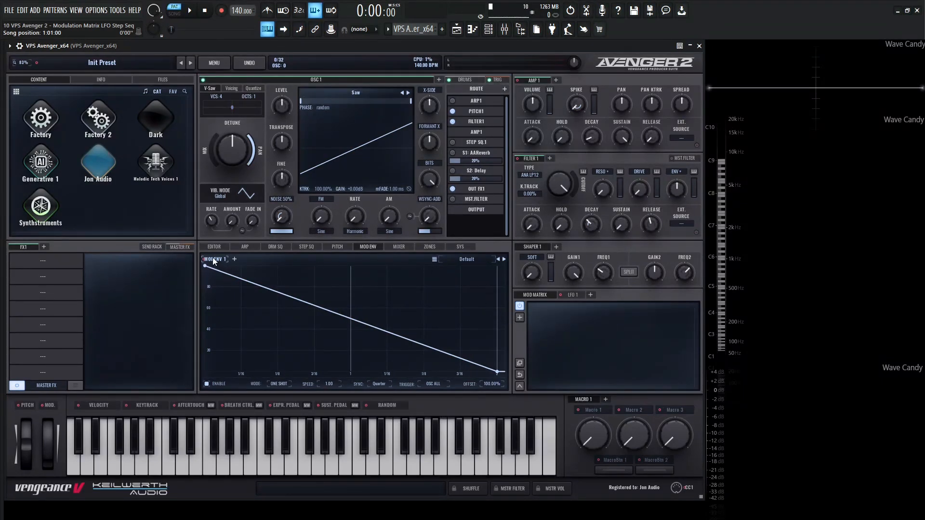
drag(213, 258, 556, 224)
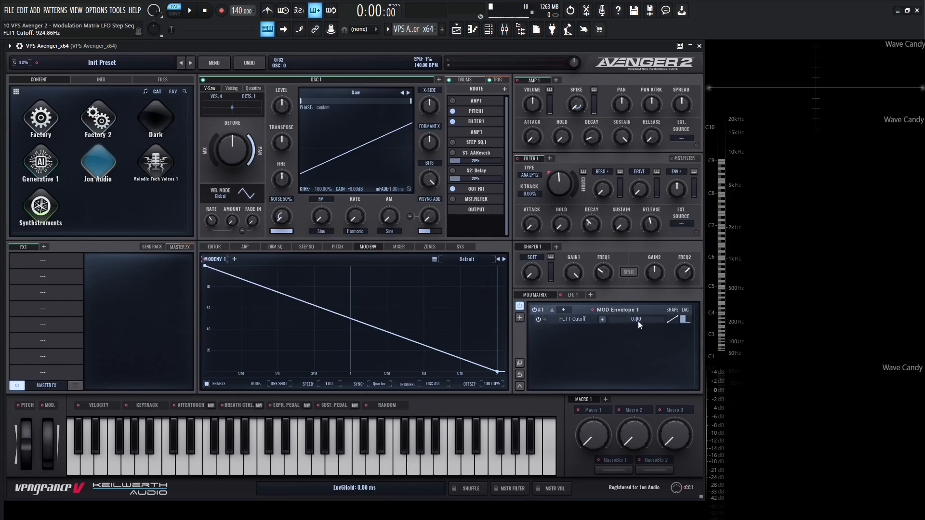
drag(647, 322, 652, 321)
drag(603, 195, 602, 178)
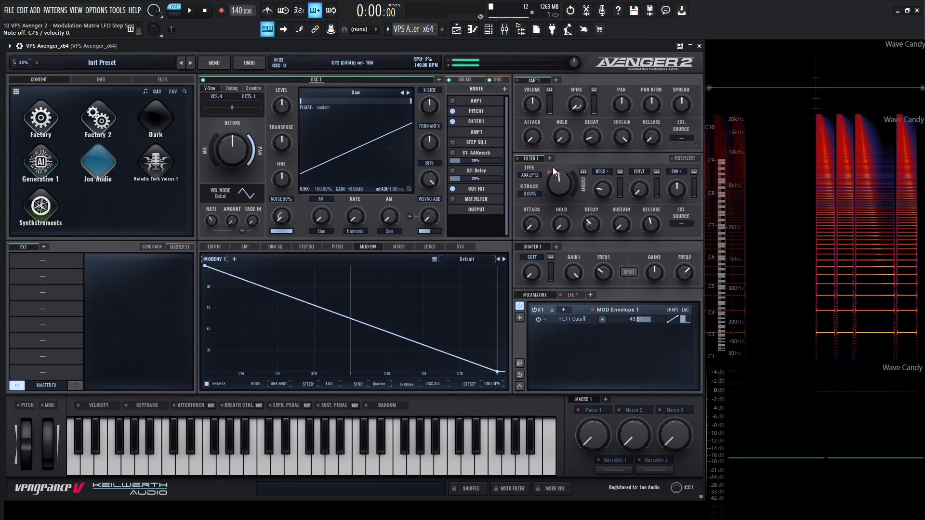
Try Mod Envelope 1 offsets of -100% and 0% while playing test notes
drag(480, 383, 534, 479)
key(s)
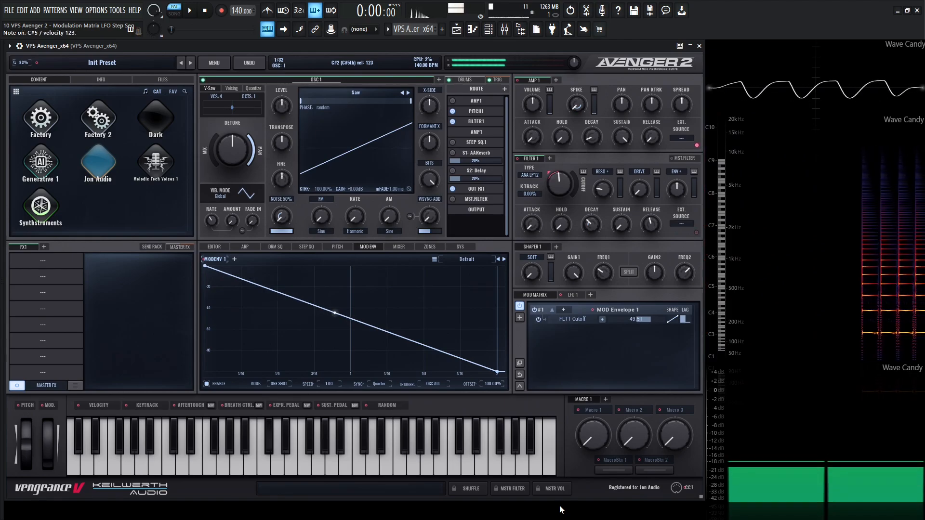
key(s)
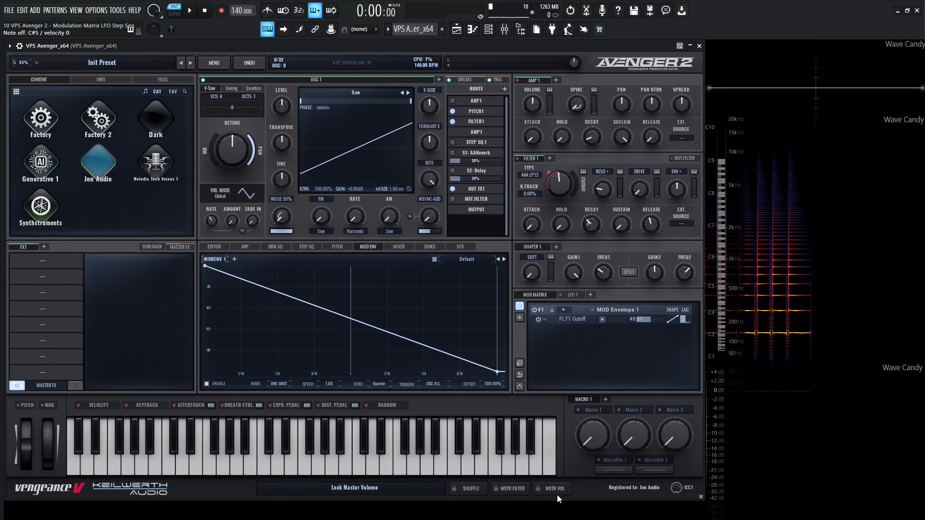
double_click(487, 384)
text(0)
key(Return)
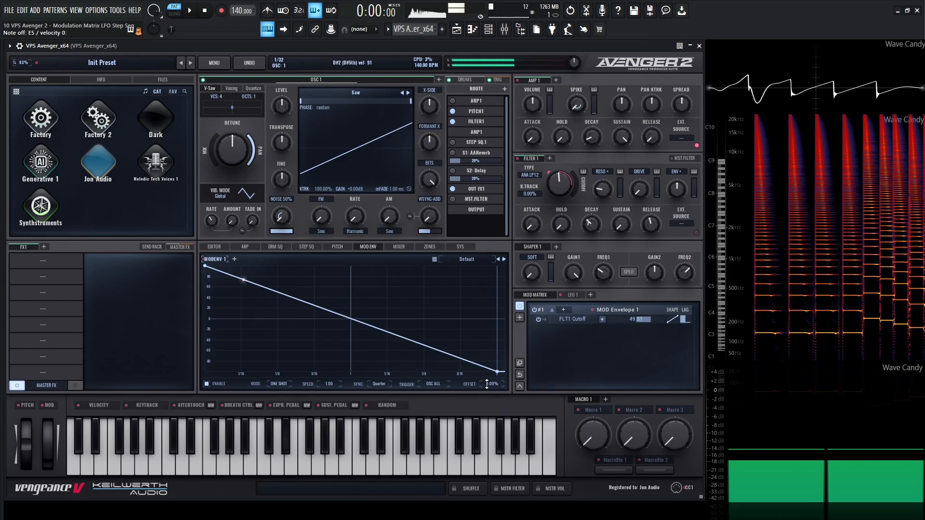
key(space)
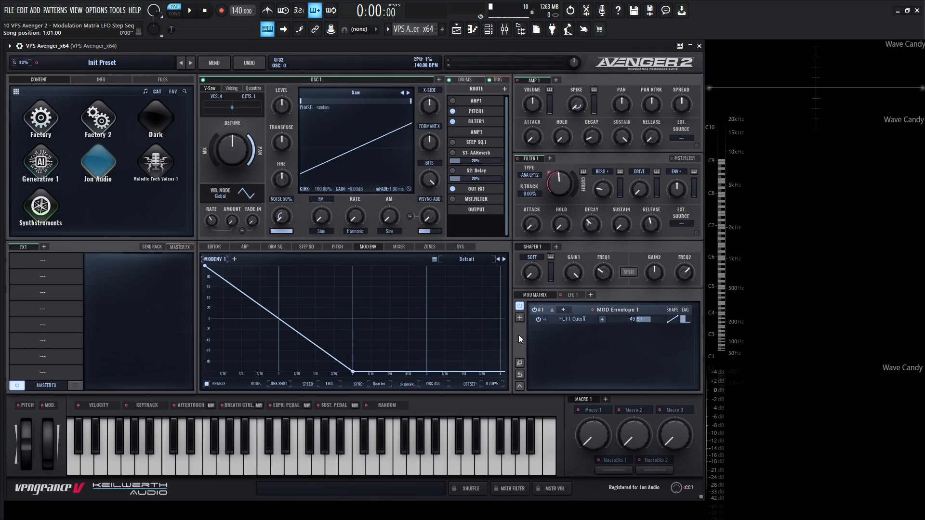
Load the Handclap 10 preset into Mod Envelope 1 and step forward through the presets to Maschine, playing test notes
click(471, 260)
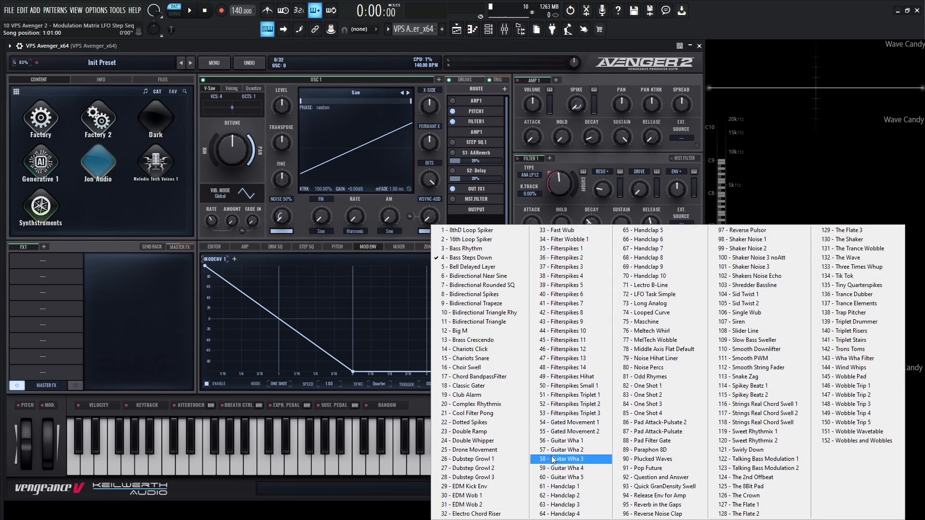
click(671, 277)
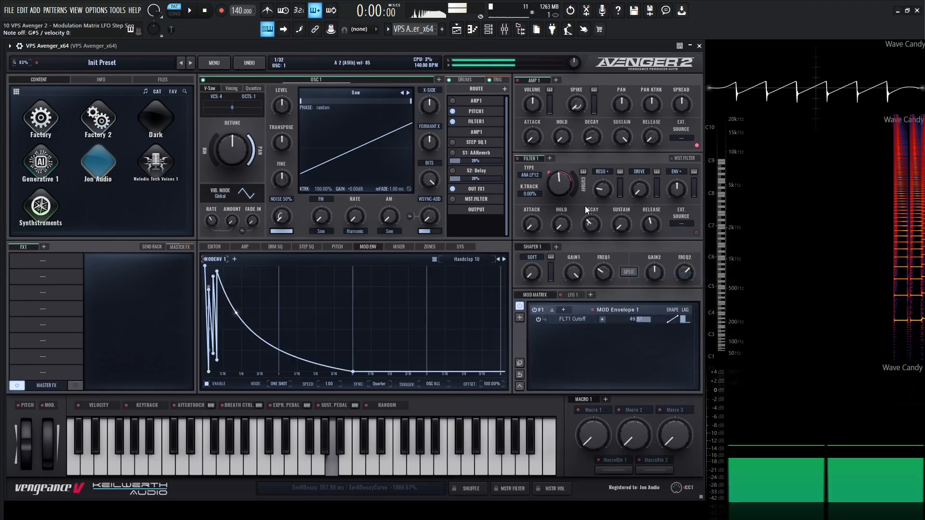
click(505, 259)
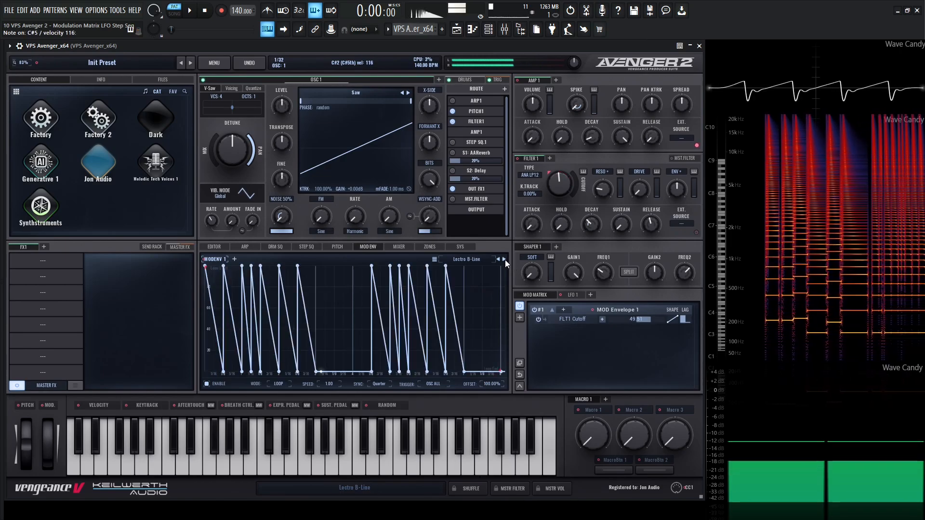
click(503, 259)
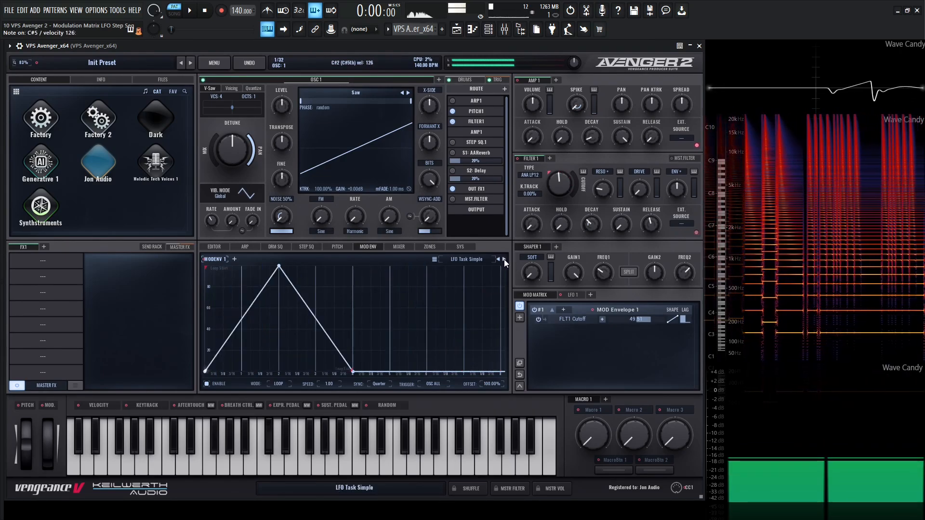
click(504, 259)
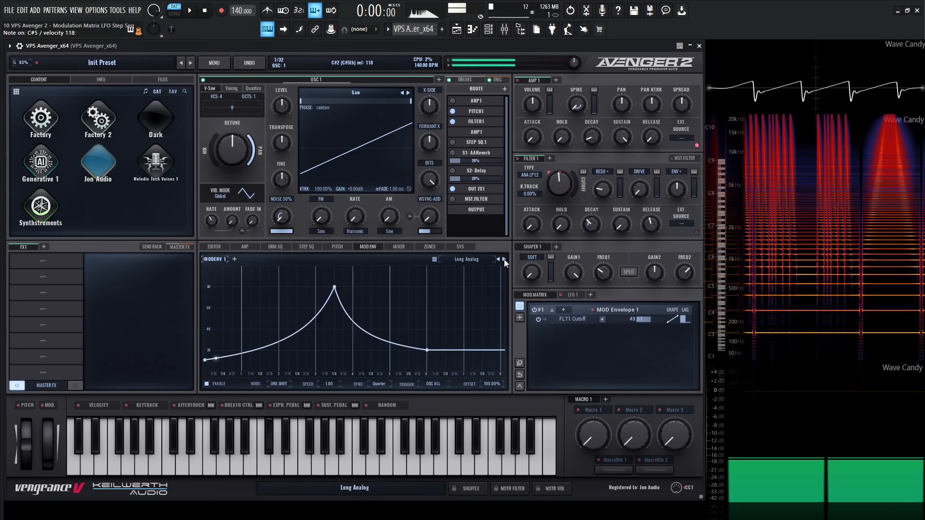
click(504, 259)
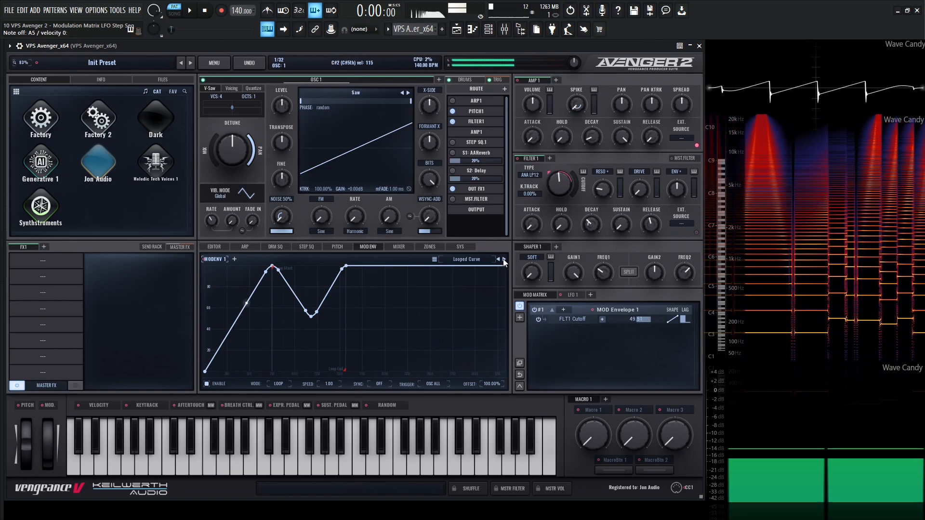
click(504, 259)
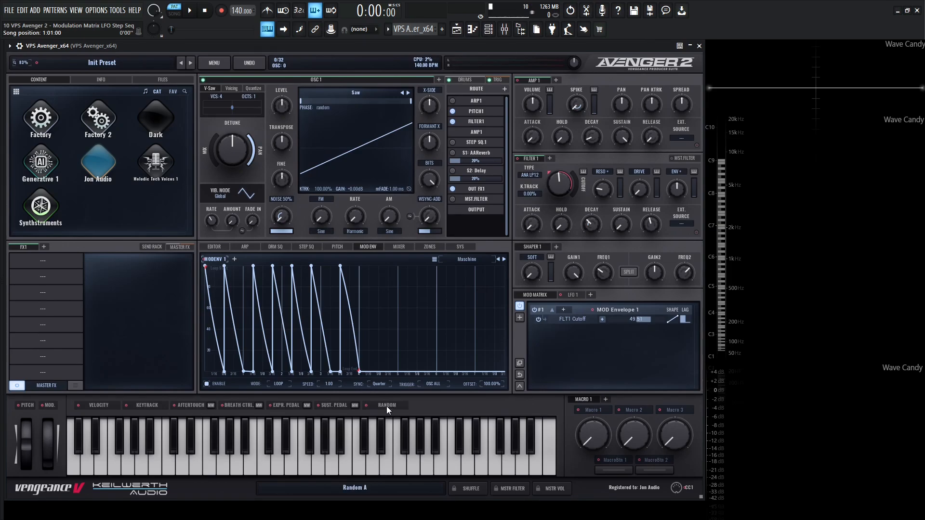
Assign the Random modulation source to oscillator 1's stepped transpose with an amount of about 38
drag(387, 405, 281, 142)
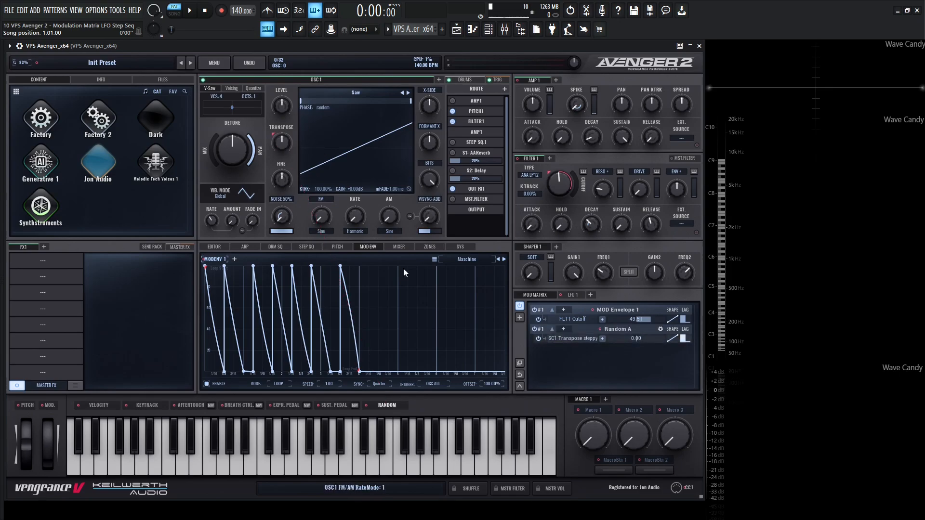
drag(635, 339, 646, 340)
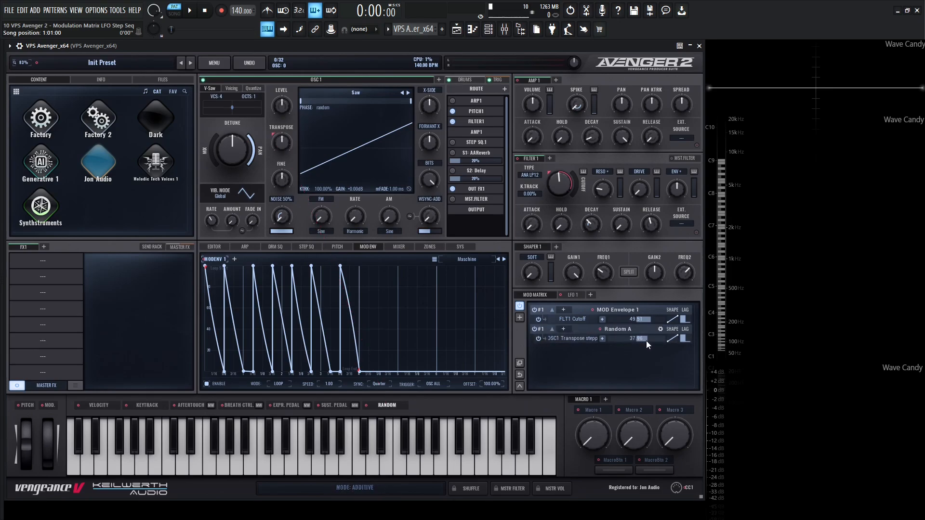